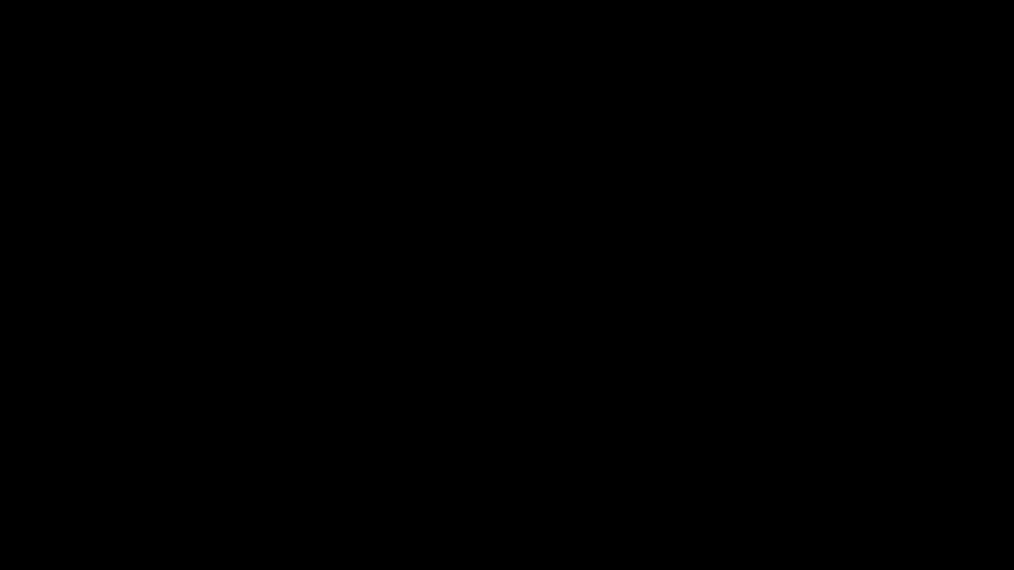
Step: Create a two-page Letter portrait document with the single-page layout, millimetres as unit and 6.350 mm margins
{"action": "left_click", "coordinate": [415, 284]}
{"action": "left_click", "coordinate": [370, 276]}
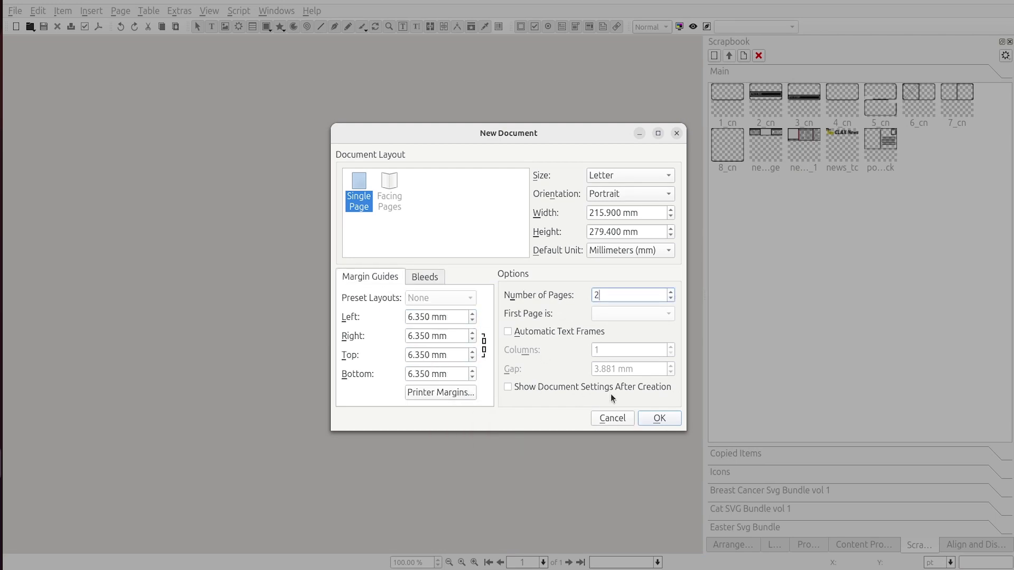
{"action": "left_click", "coordinate": [659, 421]}
Step: Open the guide manager for page 1 and add 7 evenly spaced horizontal guides relative to the page
{"action": "right_click", "coordinate": [297, 125]}
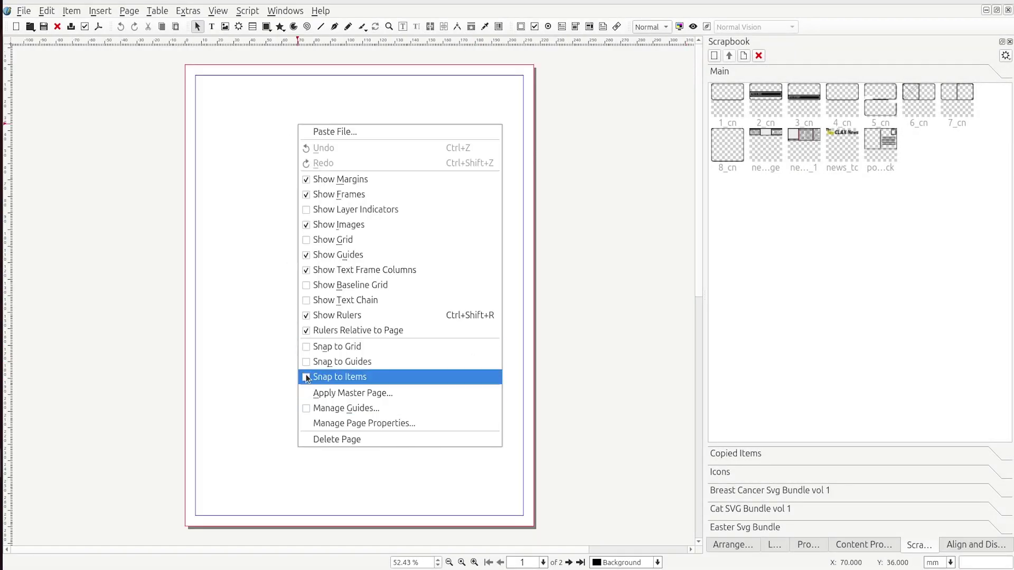
{"action": "left_click", "coordinate": [281, 338]}
{"action": "right_click", "coordinate": [261, 115]}
{"action": "left_click", "coordinate": [317, 398]}
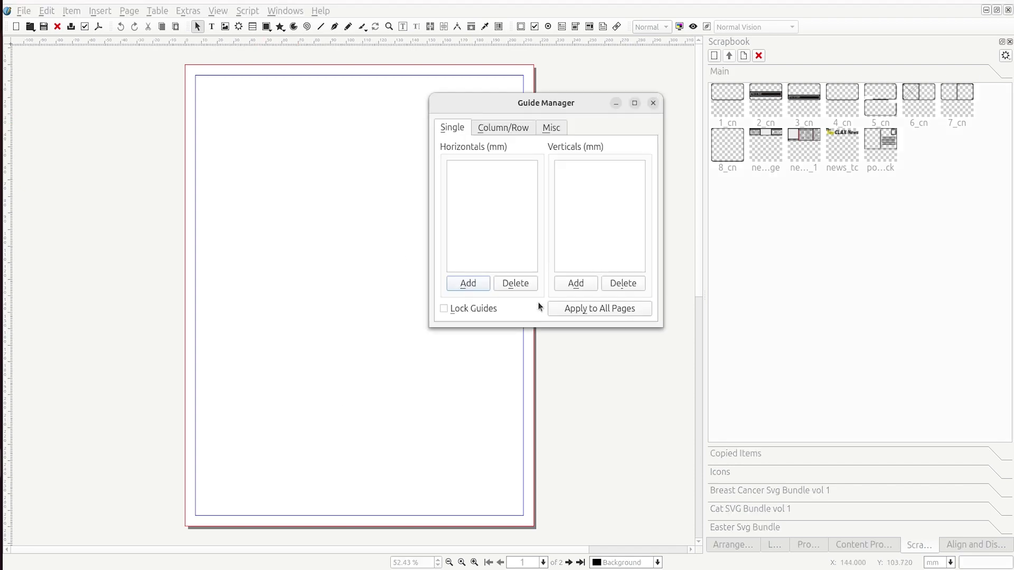
{"action": "left_click_drag", "start_coordinate": [565, 103], "coordinate": [673, 192]}
{"action": "left_click", "coordinate": [613, 216]}
{"action": "left_click", "coordinate": [643, 254]}
{"action": "left_click", "coordinate": [644, 254]}
{"action": "left_click", "coordinate": [644, 254]}
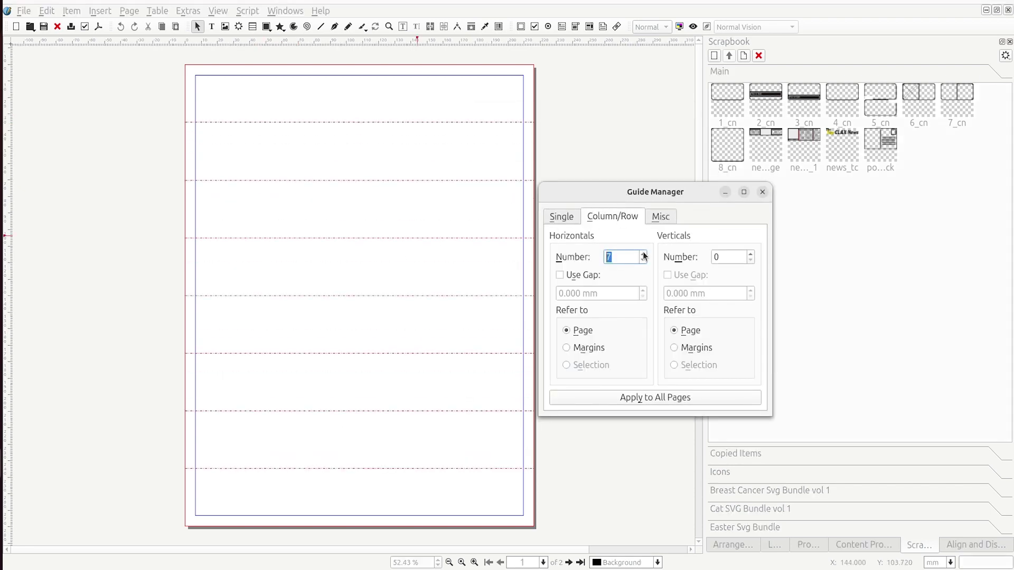
Step: Add 3 evenly spaced vertical guides relative to the page, apply the guides to all pages and close the guide manager
{"action": "left_click", "coordinate": [750, 254]}
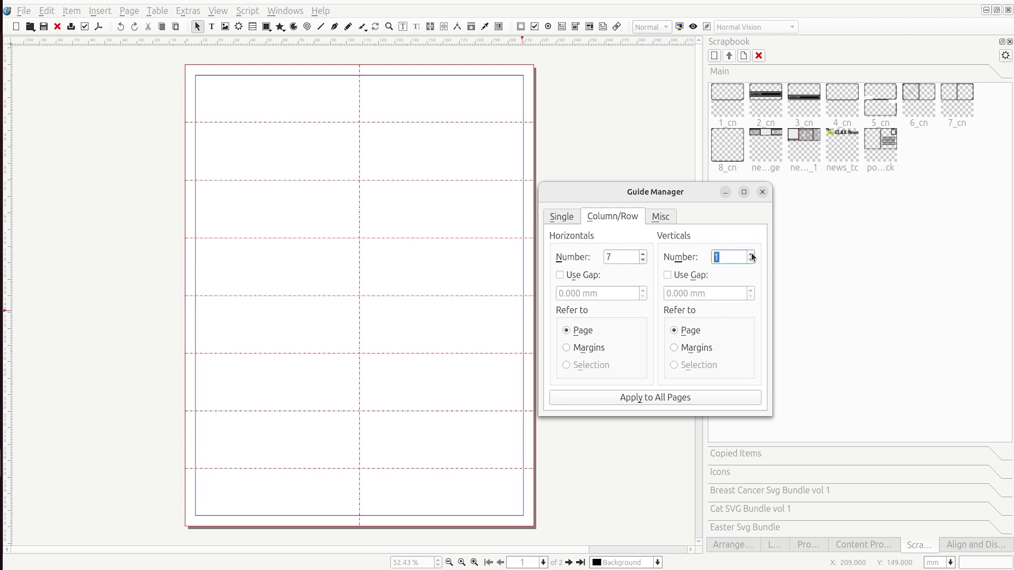
{"action": "left_click", "coordinate": [750, 254]}
{"action": "left_click", "coordinate": [750, 254]}
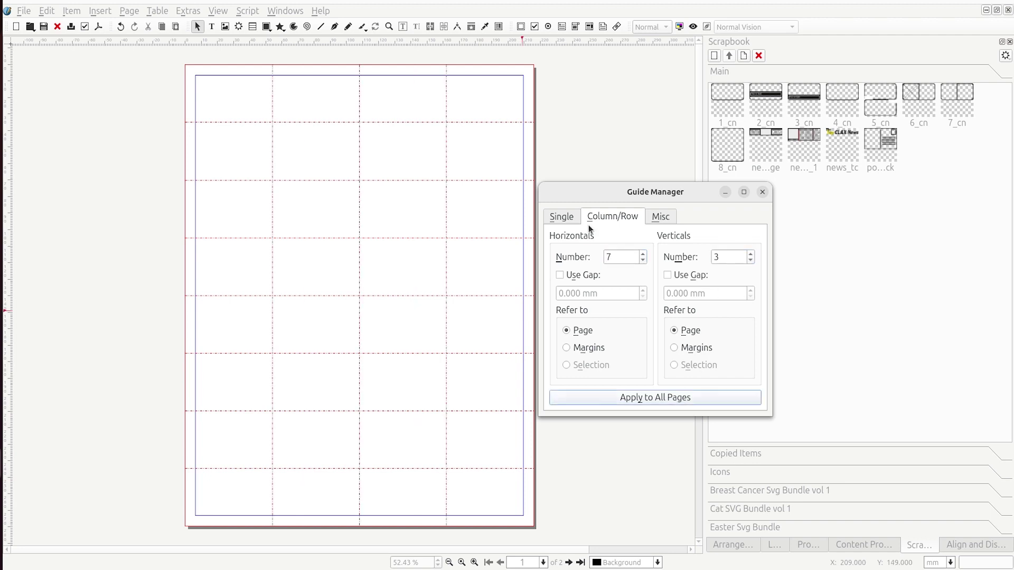
{"action": "left_click", "coordinate": [762, 192]}
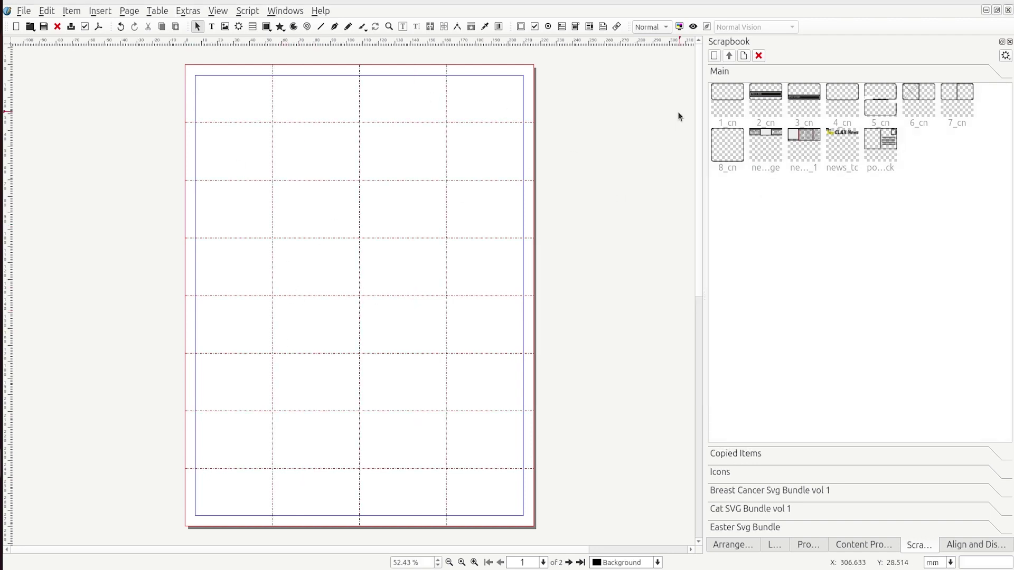
Step: Fit a rounded frame to the left column's second row and place copies in its fourth, sixth and eighth rows
{"action": "left_click_drag", "start_coordinate": [290, 165], "coordinate": [230, 133]}
{"action": "left_click_drag", "start_coordinate": [266, 160], "coordinate": [220, 149]}
{"action": "left_click_drag", "start_coordinate": [294, 179], "coordinate": [273, 168]}
{"action": "left_click_drag", "start_coordinate": [228, 168], "coordinate": [216, 257]}
{"action": "key", "text": "ctrl+d"}
{"action": "key", "text": "ctrl+d"}
{"action": "left_click_drag", "start_coordinate": [232, 274], "coordinate": [228, 491]}
{"action": "left_click", "coordinate": [324, 439]}
Step: Place scrapbook item 5_cn in the right column across the second and third rows, sized to the guides
{"action": "left_click_drag", "start_coordinate": [882, 99], "coordinate": [196, 296]}
{"action": "left_click_drag", "start_coordinate": [269, 319], "coordinate": [522, 153]}
{"action": "left_click_drag", "start_coordinate": [558, 233], "coordinate": [533, 237]}
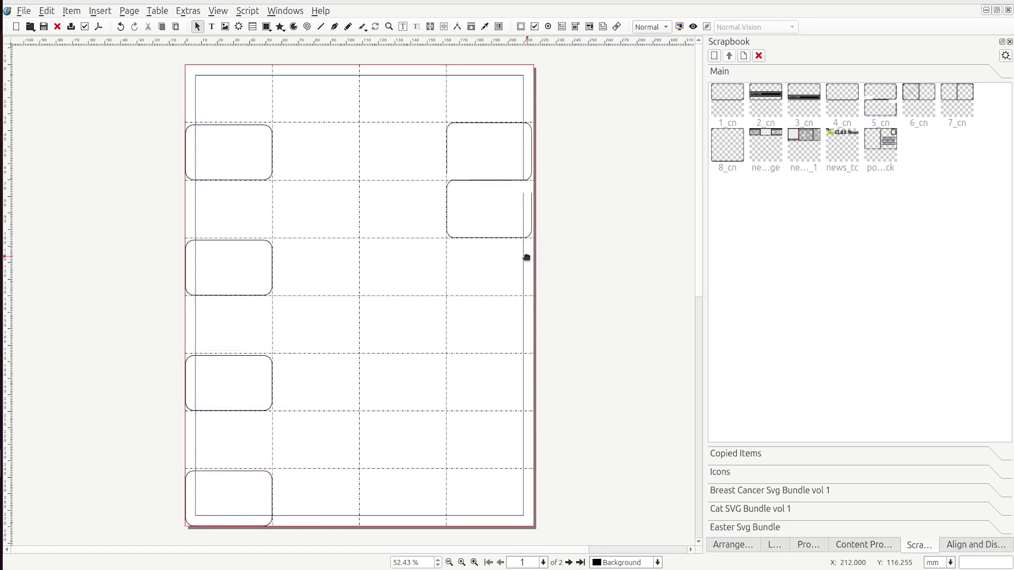
Step: Move the left edges of the four left-column frames in to the margin, and raise the eighth-row frame's lower edge to the bottom margin
{"action": "left_click", "coordinate": [227, 154]}
{"action": "left_click_drag", "start_coordinate": [186, 180], "coordinate": [195, 179]}
{"action": "left_click", "coordinate": [188, 294]}
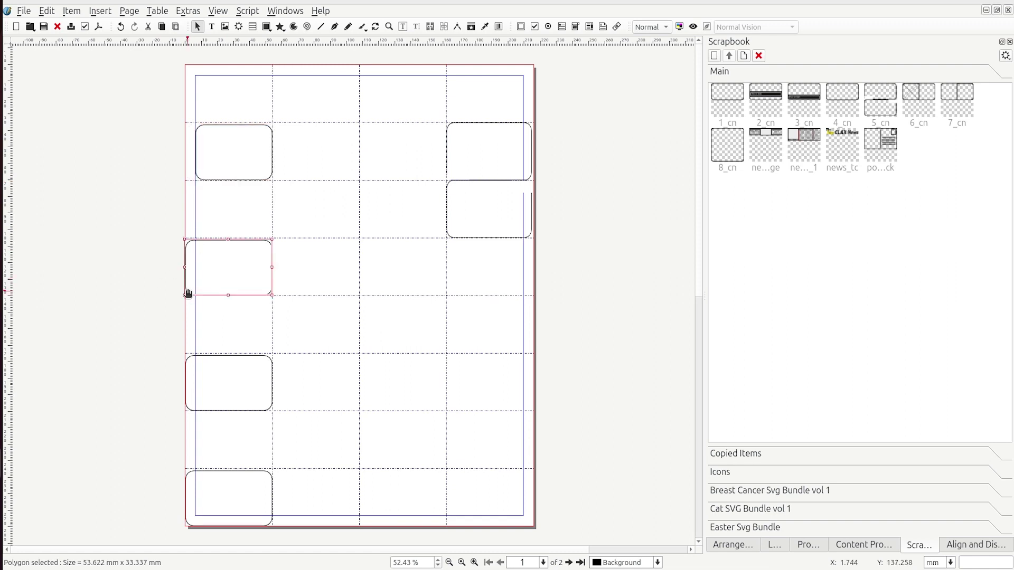
{"action": "left_click_drag", "start_coordinate": [188, 294], "coordinate": [196, 294]}
{"action": "left_click", "coordinate": [186, 409]}
{"action": "left_click_drag", "start_coordinate": [185, 525], "coordinate": [196, 516]}
{"action": "left_click", "coordinate": [329, 294]}
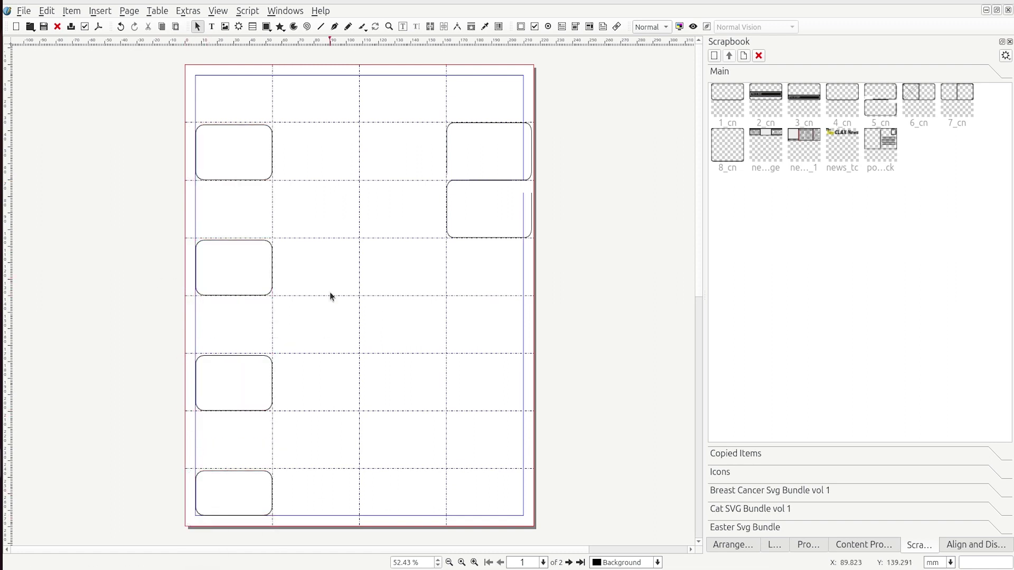
Step: Delete the rounded frame in the left column's eighth row
{"action": "left_click_drag", "start_coordinate": [231, 478], "coordinate": [294, 432]}
{"action": "key", "text": "ctrl+z"}
{"action": "left_click", "coordinate": [251, 483]}
{"action": "key", "text": "Delete"}
Step: Duplicate the right column's double-frame group and place the copy across the sixth and seventh rows
{"action": "left_click", "coordinate": [479, 212]}
{"action": "key", "text": "ctrl+d"}
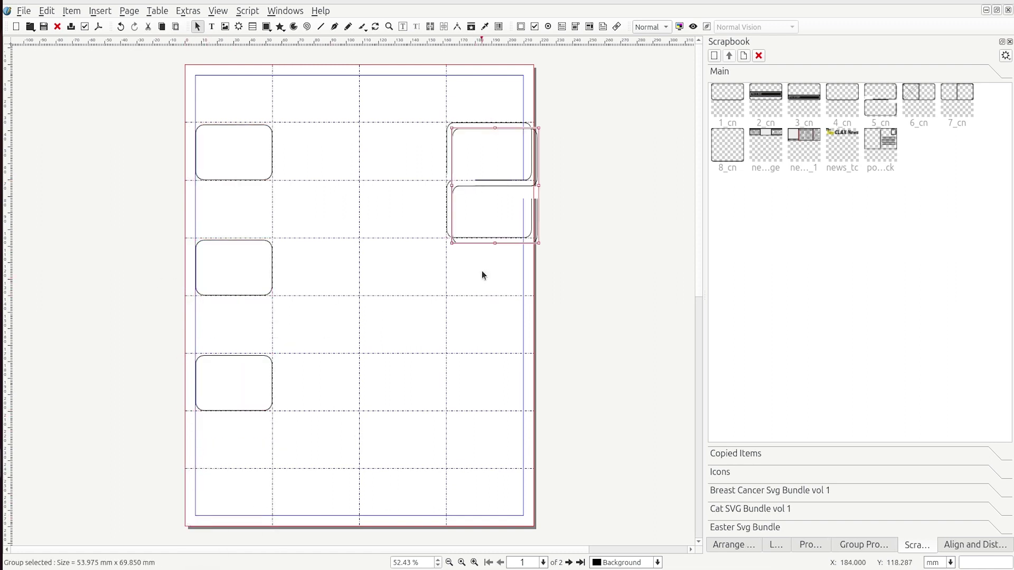
{"action": "left_click_drag", "start_coordinate": [480, 211], "coordinate": [474, 436]}
Step: Place scrapbook item 6_cn in the right column's fifth row, with copies in the left column's third and seventh rows
{"action": "left_click", "coordinate": [921, 100]}
{"action": "left_click_drag", "start_coordinate": [920, 98], "coordinate": [485, 324]}
{"action": "key", "text": "ctrl+d"}
{"action": "key", "text": "ctrl+d"}
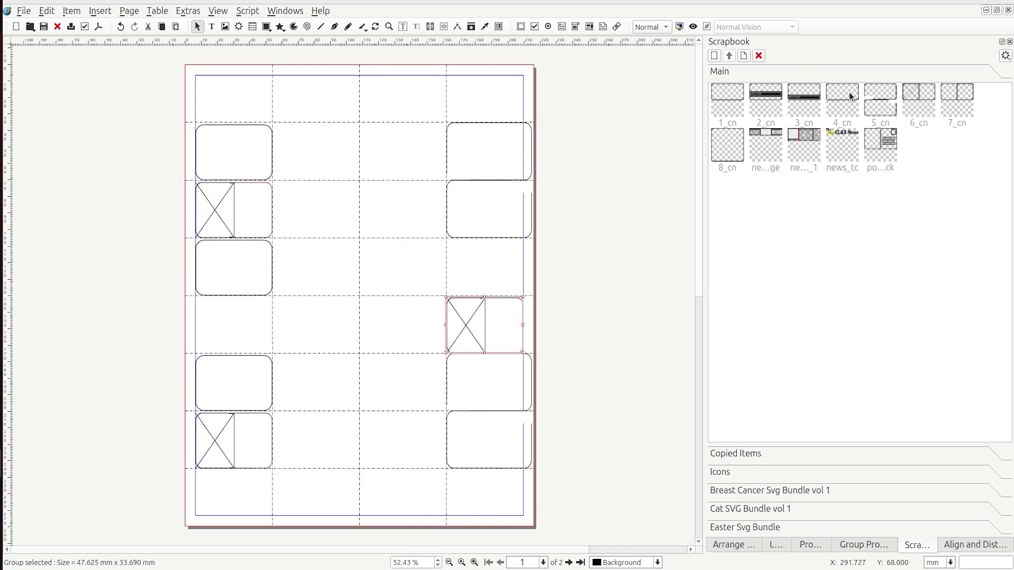
Step: Place scrapbook item 2_cn in the left column's fifth row and extend the sixth-row frame up to its guide
{"action": "left_click", "coordinate": [765, 93]}
{"action": "left_click_drag", "start_coordinate": [766, 93], "coordinate": [272, 325]}
{"action": "left_click_drag", "start_coordinate": [233, 353], "coordinate": [232, 354]}
{"action": "left_click", "coordinate": [236, 365]}
{"action": "left_click_drag", "start_coordinate": [235, 355], "coordinate": [235, 353]}
{"action": "left_click", "coordinate": [267, 411]}
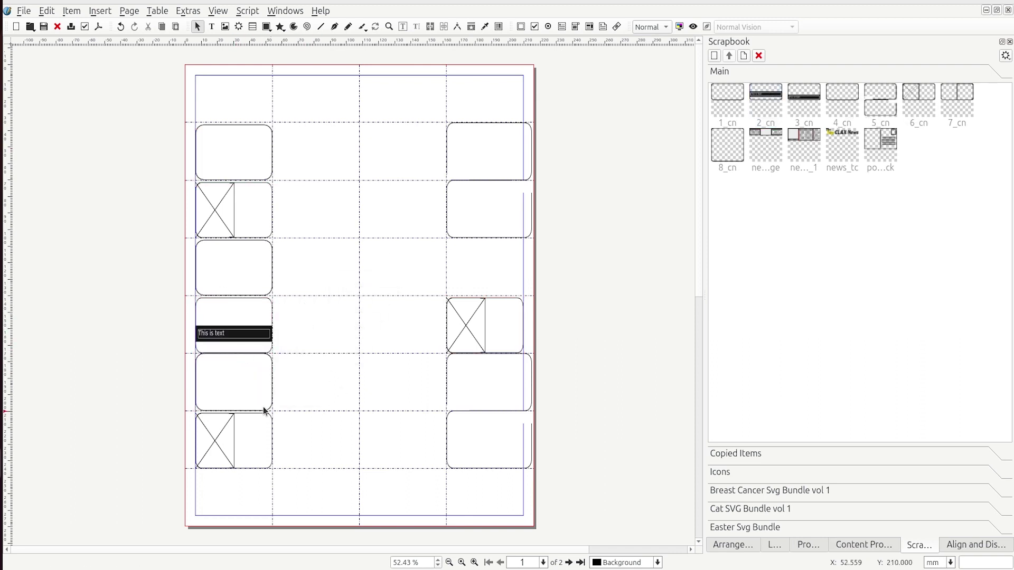
Step: Extend the left column's seventh-, fifth-, fourth- and third-row frames upward to meet the guides above them
{"action": "left_click", "coordinate": [249, 404]}
{"action": "left_click_drag", "start_coordinate": [234, 411], "coordinate": [233, 411]}
{"action": "left_click", "coordinate": [235, 426]}
{"action": "left_click", "coordinate": [287, 364]}
{"action": "left_click", "coordinate": [242, 292]}
{"action": "left_click", "coordinate": [235, 305]}
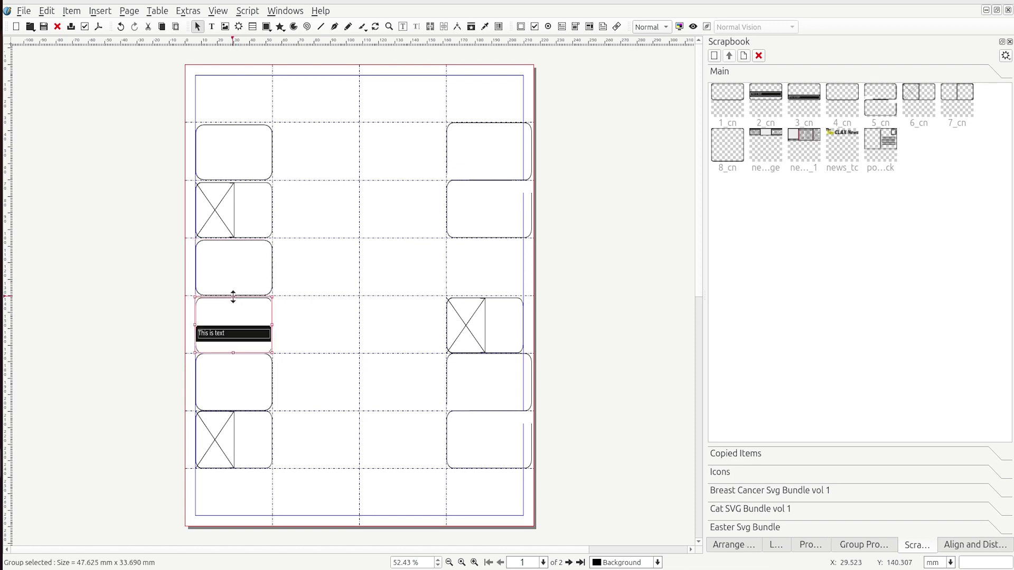
{"action": "left_click_drag", "start_coordinate": [233, 297], "coordinate": [233, 295]}
{"action": "left_click", "coordinate": [247, 282]}
{"action": "left_click_drag", "start_coordinate": [233, 240], "coordinate": [233, 238]}
{"action": "left_click", "coordinate": [323, 211]}
{"action": "left_click", "coordinate": [250, 205]}
{"action": "left_click_drag", "start_coordinate": [233, 182], "coordinate": [235, 180]}
{"action": "left_click", "coordinate": [340, 226]}
Step: Narrow both double-frame groups in the right column to the page's right margin
{"action": "left_click", "coordinate": [496, 202]}
{"action": "left_click", "coordinate": [503, 402]}
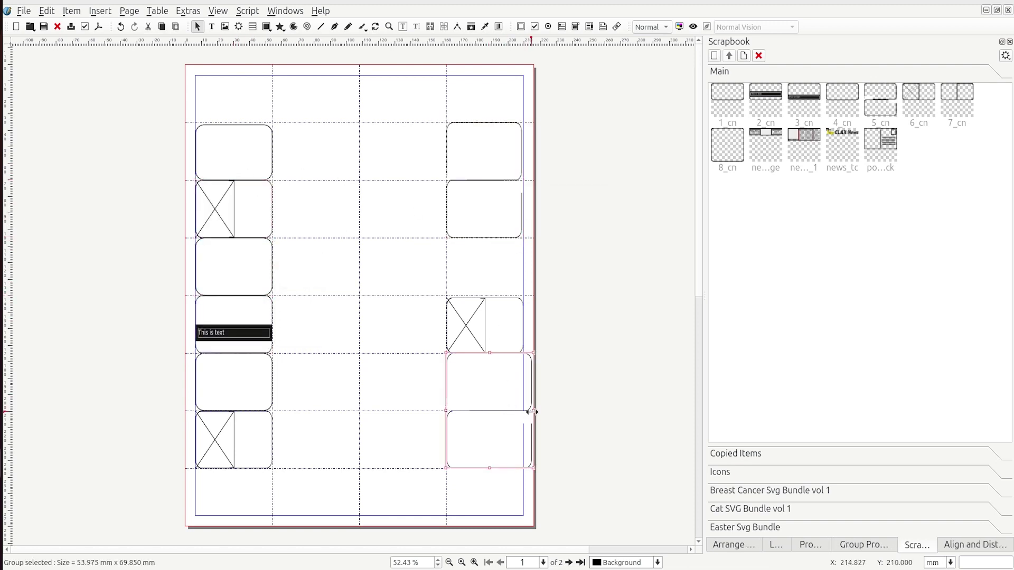
{"action": "left_click_drag", "start_coordinate": [531, 411], "coordinate": [523, 411]}
{"action": "left_click", "coordinate": [373, 406]}
Step: Run the preflight check, dismiss it, and examine the page layout in preview mode
{"action": "key", "text": "ctrl+p"}
{"action": "left_click", "coordinate": [812, 160]}
{"action": "key", "text": "ctrl+p"}
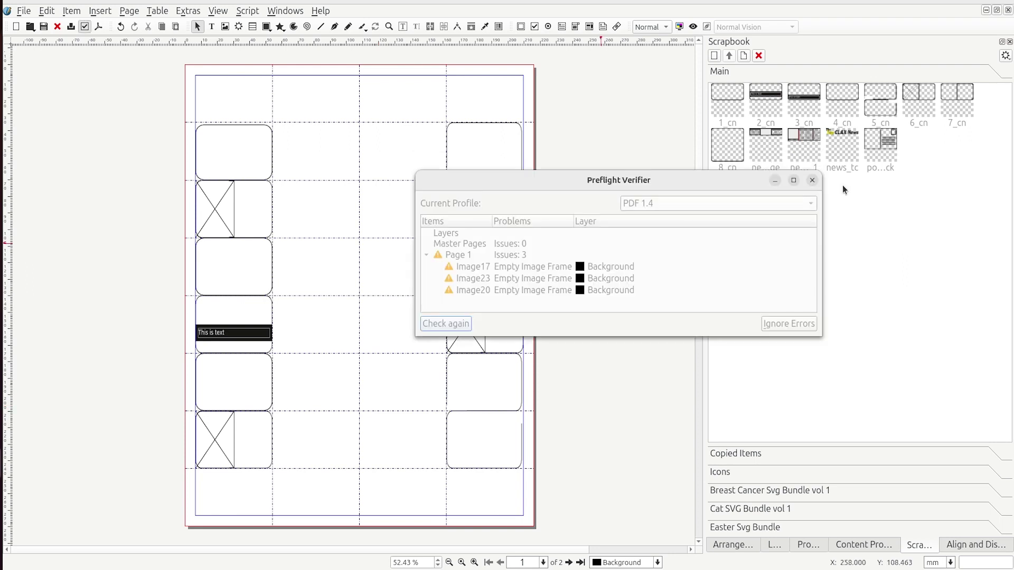
{"action": "left_click", "coordinate": [812, 178]}
{"action": "key", "text": "ctrl+alt+p"}
{"action": "key", "text": "ctrl+alt+p"}
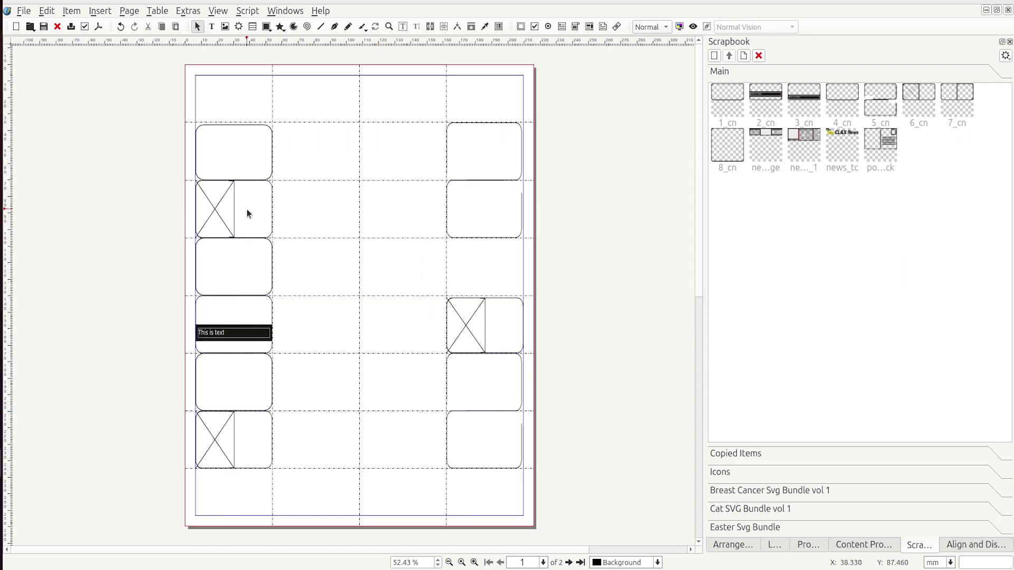
{"action": "double_click", "coordinate": [953, 95]}
{"action": "left_click_drag", "start_coordinate": [430, 424], "coordinate": [430, 258]}
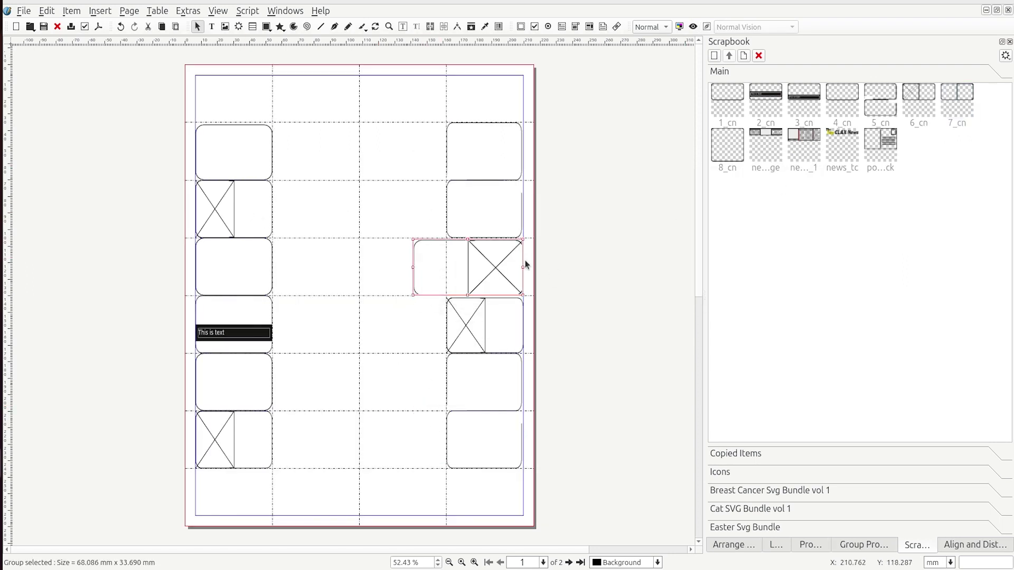
{"action": "key", "text": "Delete"}
Step: Delete the group with the image frame from the right column's fifth row
{"action": "left_click", "coordinate": [453, 323]}
{"action": "key", "text": "Delete"}
{"action": "double_click", "coordinate": [953, 95]}
{"action": "left_click_drag", "start_coordinate": [470, 445], "coordinate": [447, 278]}
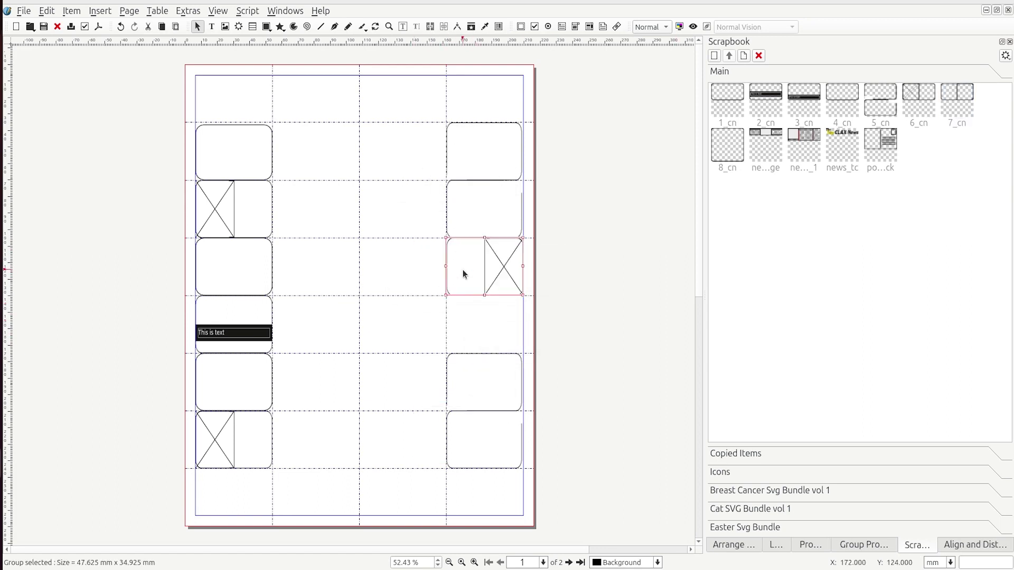
{"action": "key", "text": "Delete"}
Step: Place scrapbook item 3_cn in the right column's fourth row and check the page in preview mode
{"action": "left_click_drag", "start_coordinate": [803, 96], "coordinate": [446, 267]}
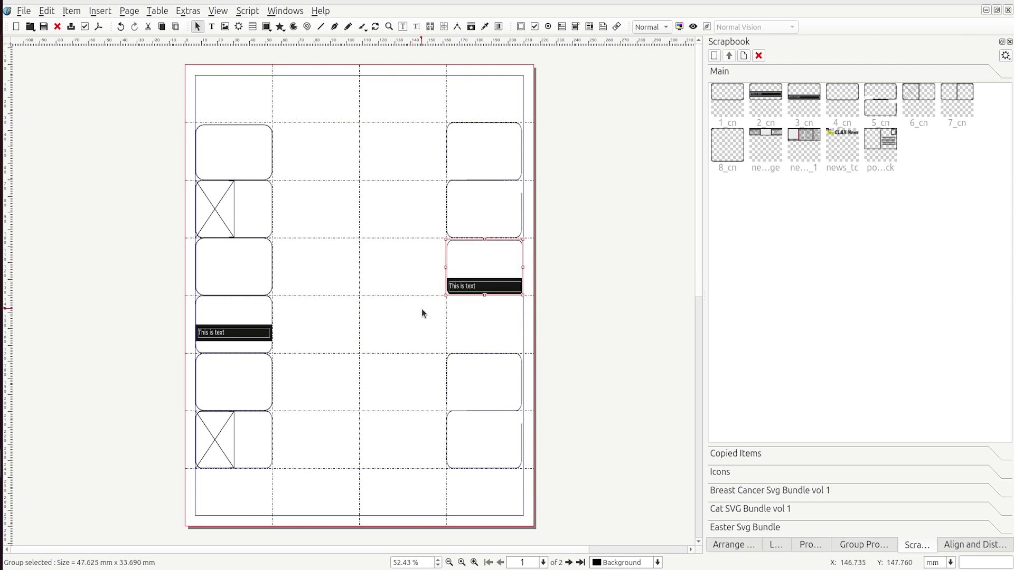
{"action": "key", "text": "ctrl+alt+p"}
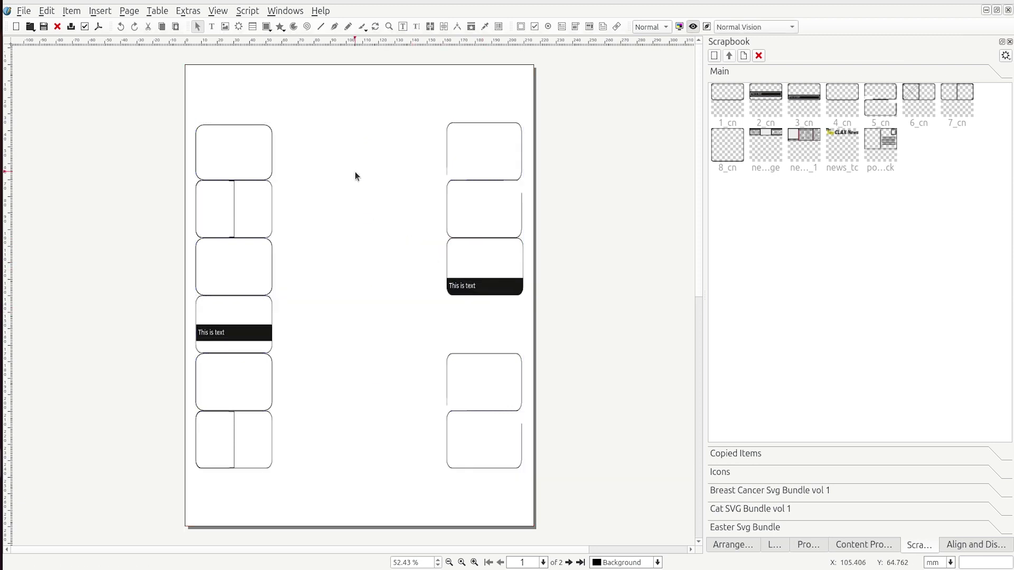
{"action": "key", "text": "ctrl+alt+p"}
Step: Add a text frame of 107.950 x 63.500 mm across the two middle columns at the top margin, reading "It's Coffee Time"
{"action": "key", "text": "t"}
{"action": "left_click_drag", "start_coordinate": [293, 112], "coordinate": [312, 138]}
{"action": "left_click_drag", "start_coordinate": [312, 138], "coordinate": [446, 107]}
{"action": "left_click_drag", "start_coordinate": [361, 133], "coordinate": [361, 179]}
{"action": "double_click", "coordinate": [336, 116]}
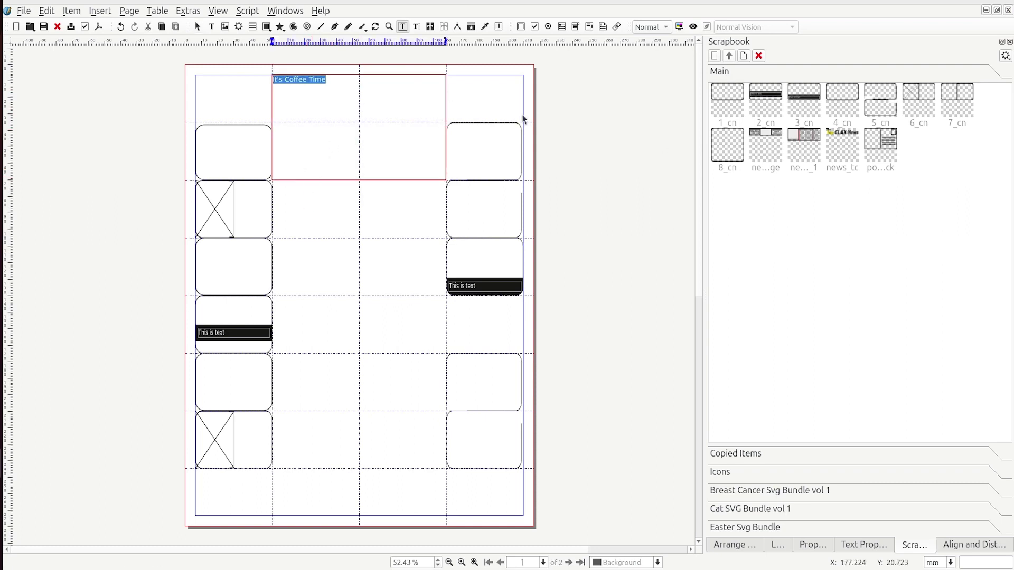
Step: Change the font of the "It's Coffee Time" title text to a City Tour family
{"action": "left_click", "coordinate": [864, 545]}
{"action": "left_click_drag", "start_coordinate": [732, 57], "coordinate": [768, 55]}
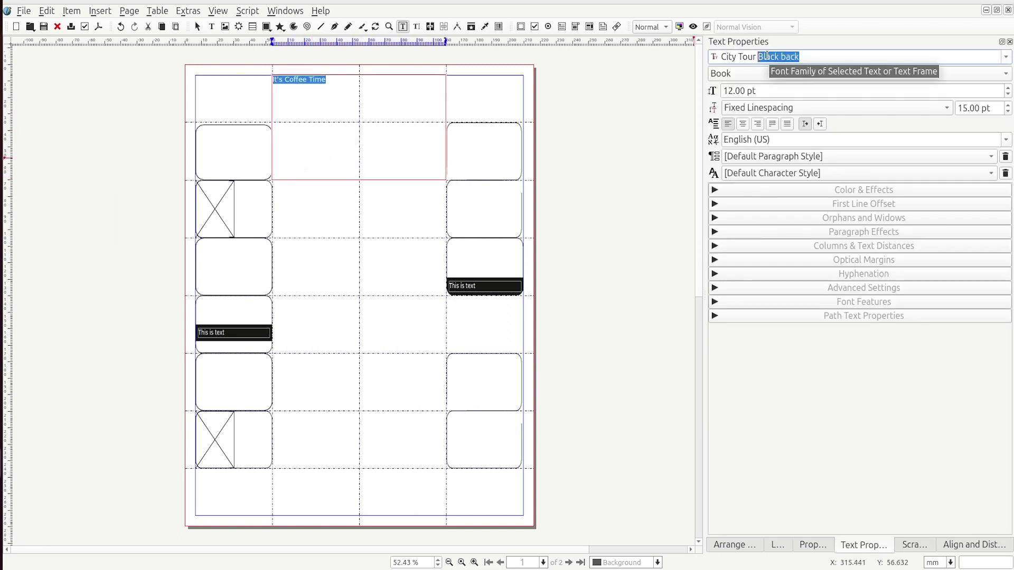
{"action": "type", "text": "Travel"}
{"action": "key", "text": "Return"}
{"action": "key", "text": "Escape"}
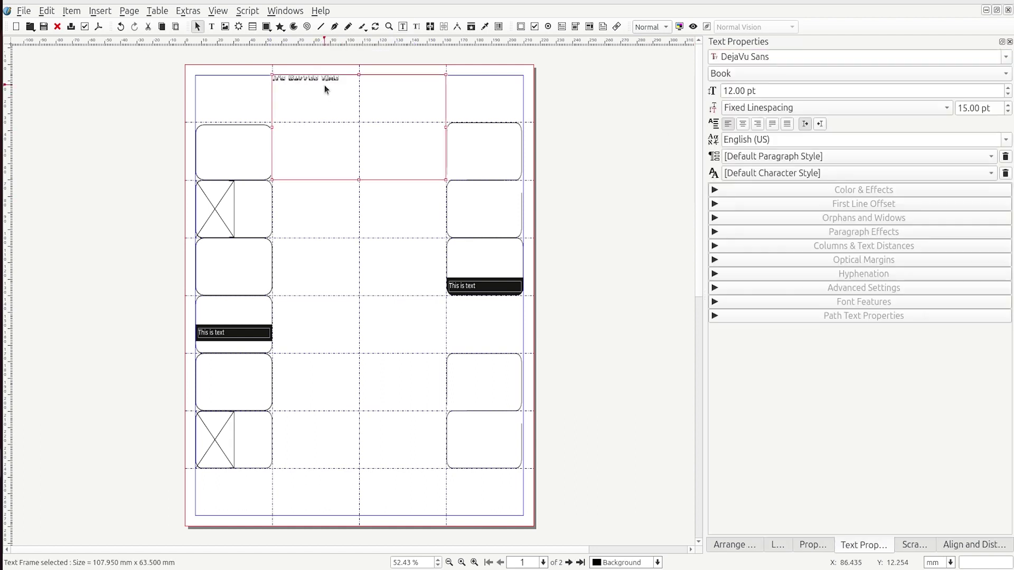
Step: Convert the title text to outlines, scale it to span the two middle columns under the top margin, and preview the page
{"action": "right_click", "coordinate": [324, 84]}
{"action": "left_click", "coordinate": [523, 199]}
{"action": "left_click_drag", "start_coordinate": [338, 81], "coordinate": [445, 157]}
{"action": "left_click_drag", "start_coordinate": [359, 156], "coordinate": [359, 103]}
{"action": "left_click", "coordinate": [365, 147]}
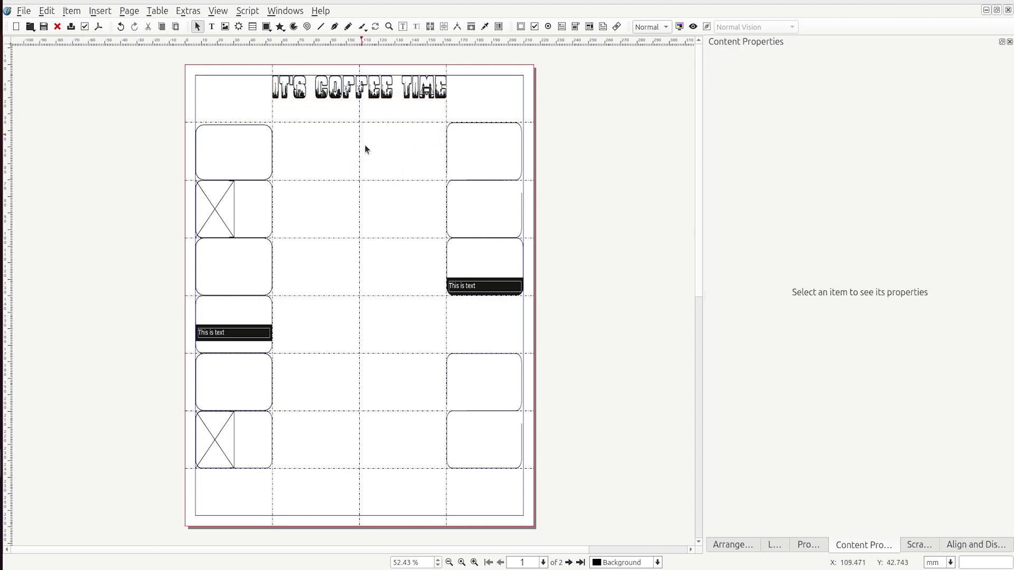
{"action": "key", "text": "ctrl+alt+p"}
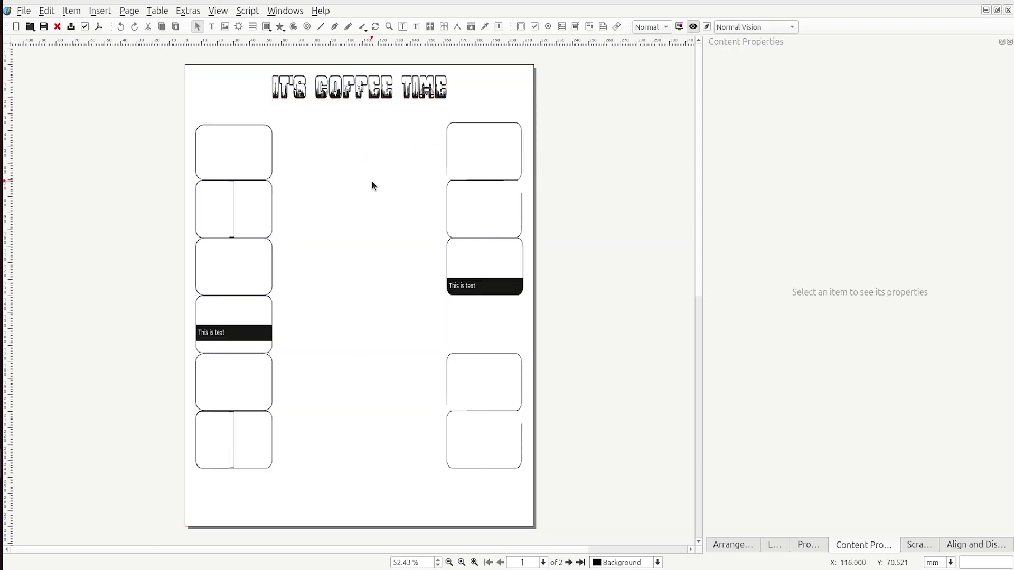
{"action": "key", "text": "ctrl+alt+p"}
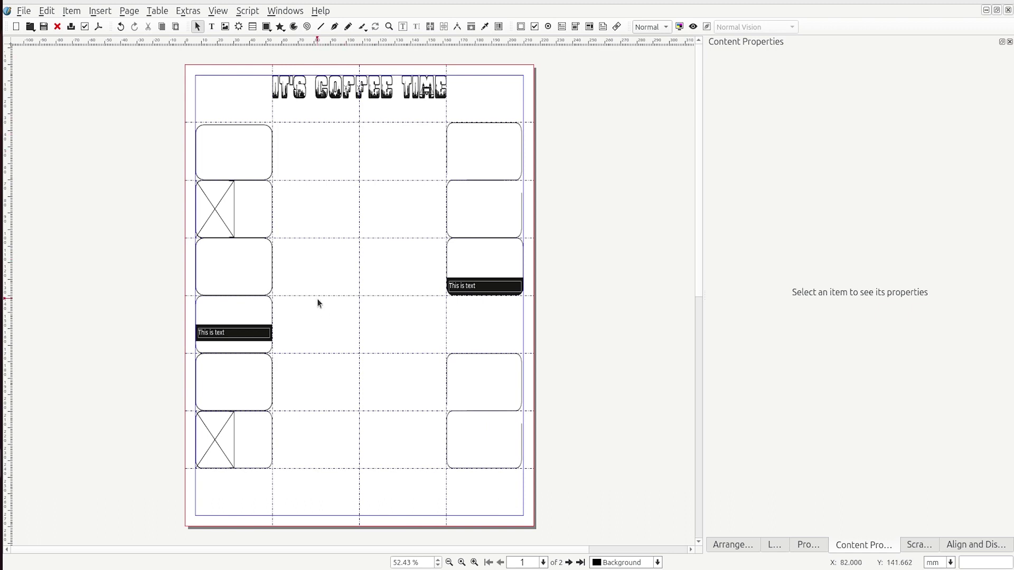
Step: Extend the left column's second-row frame upward to the first horizontal guide
{"action": "left_click", "coordinate": [239, 147]}
{"action": "left_click_drag", "start_coordinate": [234, 125], "coordinate": [237, 123]}
{"action": "left_click", "coordinate": [234, 112]}
{"action": "double_click", "coordinate": [228, 151]}
{"action": "left_click", "coordinate": [287, 160]}
Step: Add a text frame of about 35.3 x 8.7 mm in the top-right margin corner, reading "FREE Take One!"
{"action": "key", "text": "t"}
{"action": "mouse_move", "coordinate": [328, 145]}
{"action": "left_mouse_down"}
{"action": "mouse_move", "coordinate": [385, 204]}
{"action": "mouse_move", "coordinate": [499, 123]}
{"action": "mouse_move", "coordinate": [494, 89]}
{"action": "left_mouse_up"}
{"action": "double_click", "coordinate": [482, 82]}
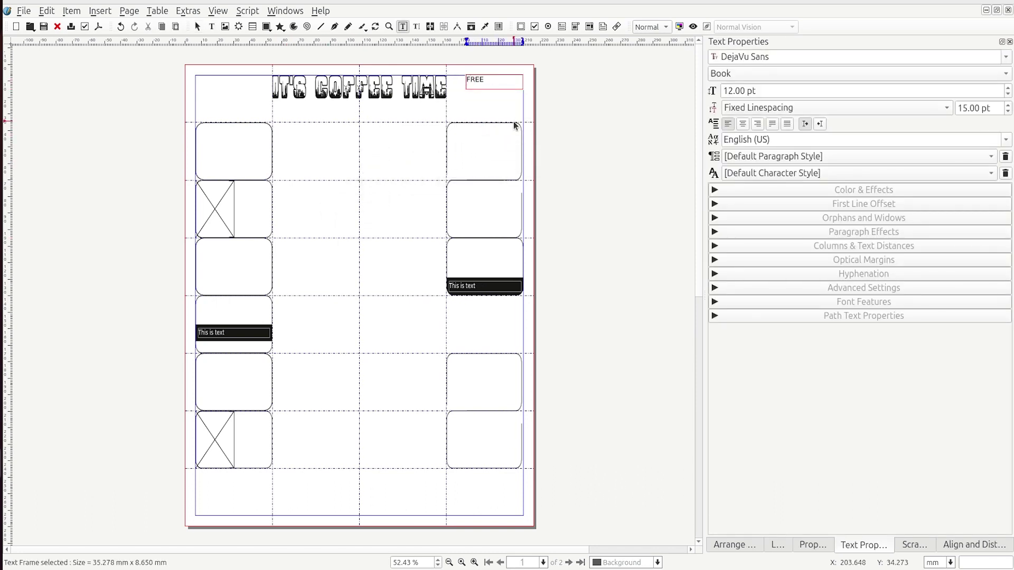
{"action": "left_click", "coordinate": [484, 102]}
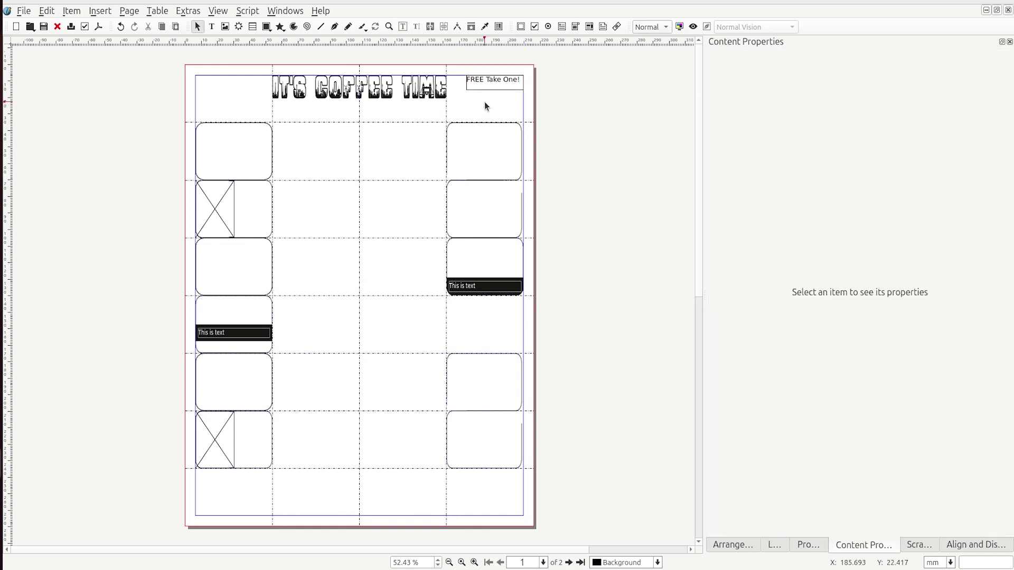
Step: Fit the "FREE Take One!" frame's height to its text and check the page in preview mode
{"action": "right_click", "coordinate": [492, 84]}
{"action": "left_click", "coordinate": [528, 118]}
{"action": "left_click_drag", "start_coordinate": [496, 83], "coordinate": [497, 85]}
{"action": "left_click", "coordinate": [426, 140]}
{"action": "key", "text": "ctrl+alt+p"}
{"action": "key", "text": "ctrl+alt+p"}
Step: Draw a shallow upward Bézier arc spanning the two middle columns, with its ends on the first horizontal guide
{"action": "left_click", "coordinate": [334, 26]}
{"action": "left_click", "coordinate": [273, 122]}
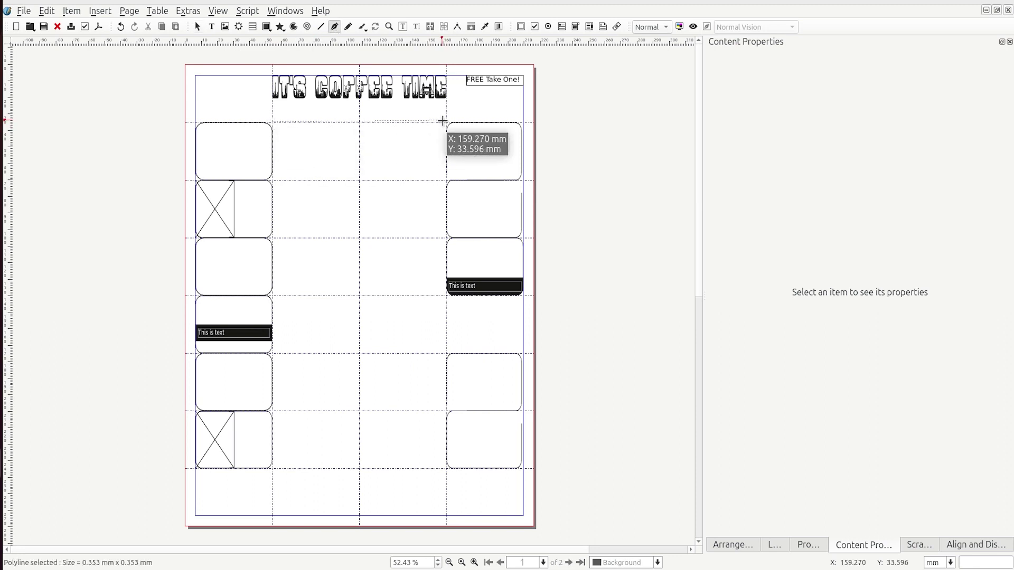
{"action": "left_click_drag", "start_coordinate": [446, 122], "coordinate": [359, 102]}
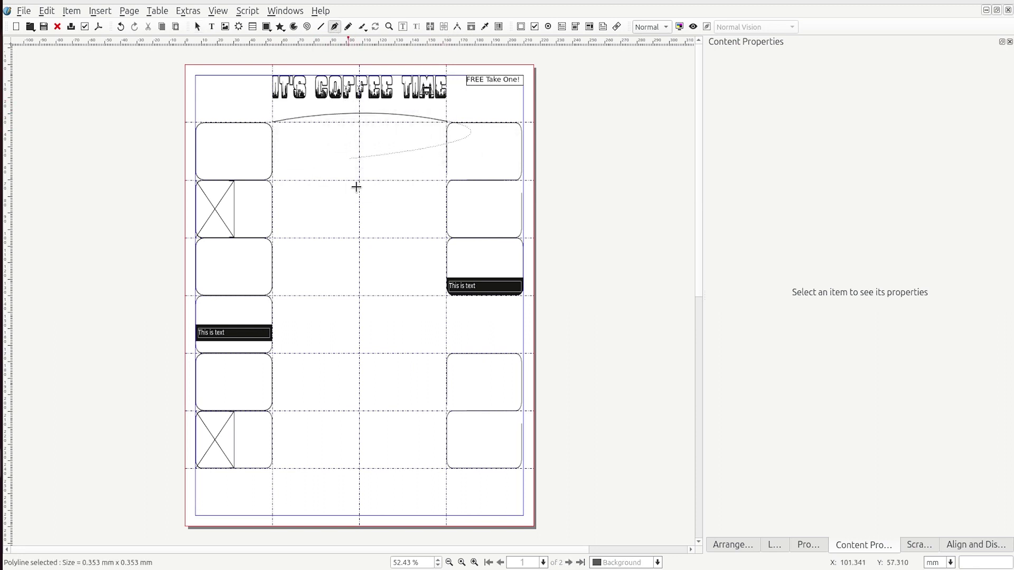
{"action": "right_click", "coordinate": [355, 186]}
Step: Apply Path Along Path to the title outlines and the arc beneath them, and undo the last change
{"action": "left_click", "coordinate": [378, 89]}
{"action": "left_click", "coordinate": [378, 120], "text": "shift"}
{"action": "right_click", "coordinate": [379, 120]}
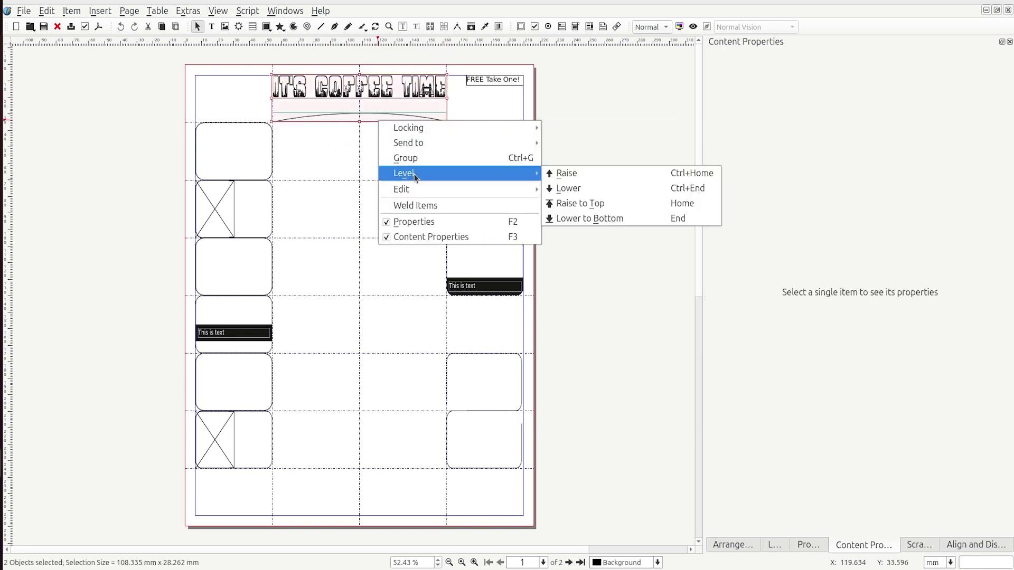
{"action": "left_click", "coordinate": [71, 11]}
{"action": "mouse_move", "coordinate": [124, 196]}
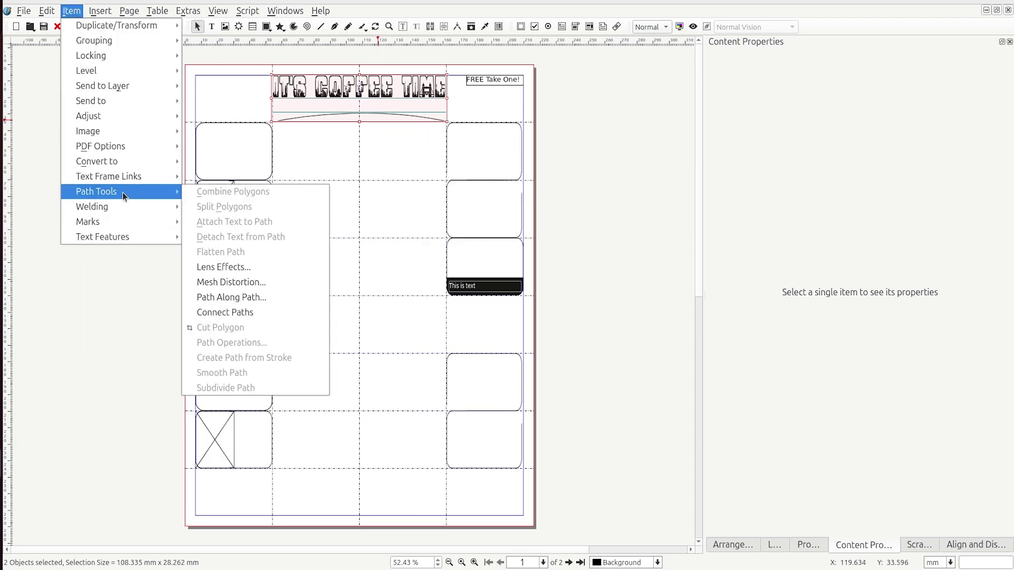
{"action": "left_click", "coordinate": [282, 297]}
{"action": "left_click", "coordinate": [561, 331]}
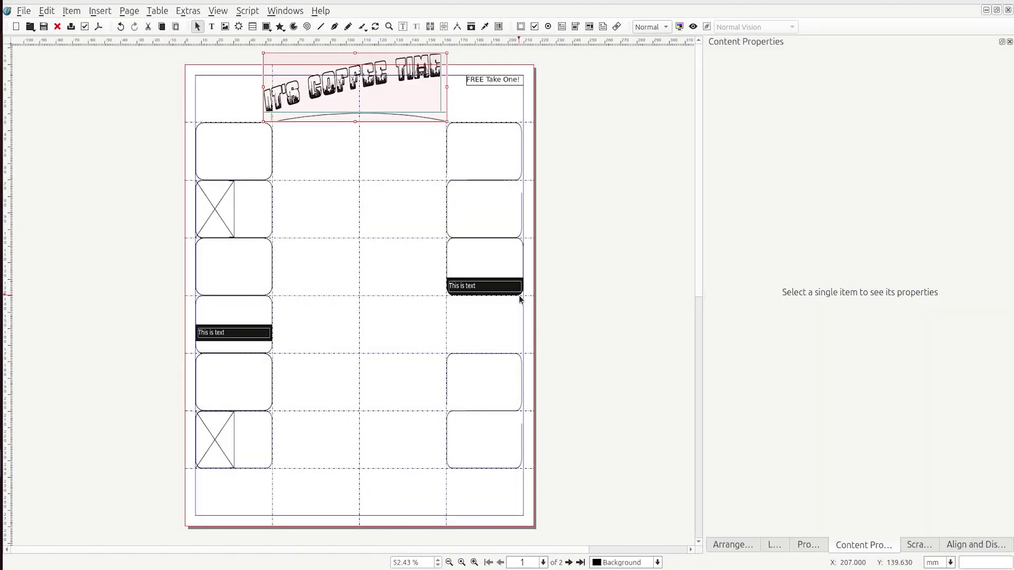
{"action": "left_click_drag", "start_coordinate": [364, 102], "coordinate": [372, 182]}
{"action": "key", "text": "ctrl+z"}
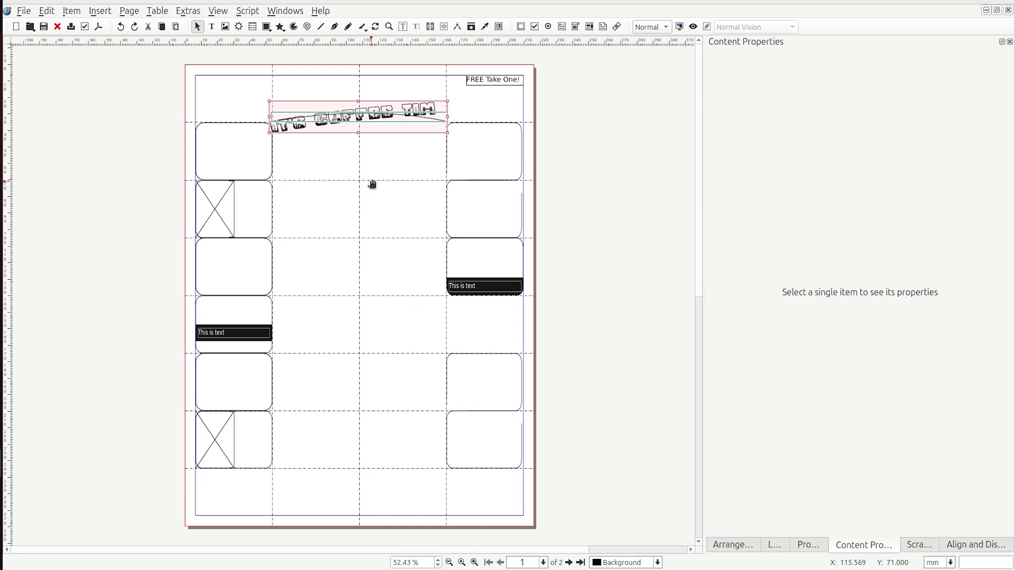
Step: Delete the distorted title and arc, and add a text frame about 35.3 mm square at the second column's top margin reading "IT'S COFFEE TIME"
{"action": "key", "text": "Delete"}
{"action": "key", "text": "t"}
{"action": "left_click", "coordinate": [312, 91]}
{"action": "left_click_drag", "start_coordinate": [345, 121], "coordinate": [317, 105]}
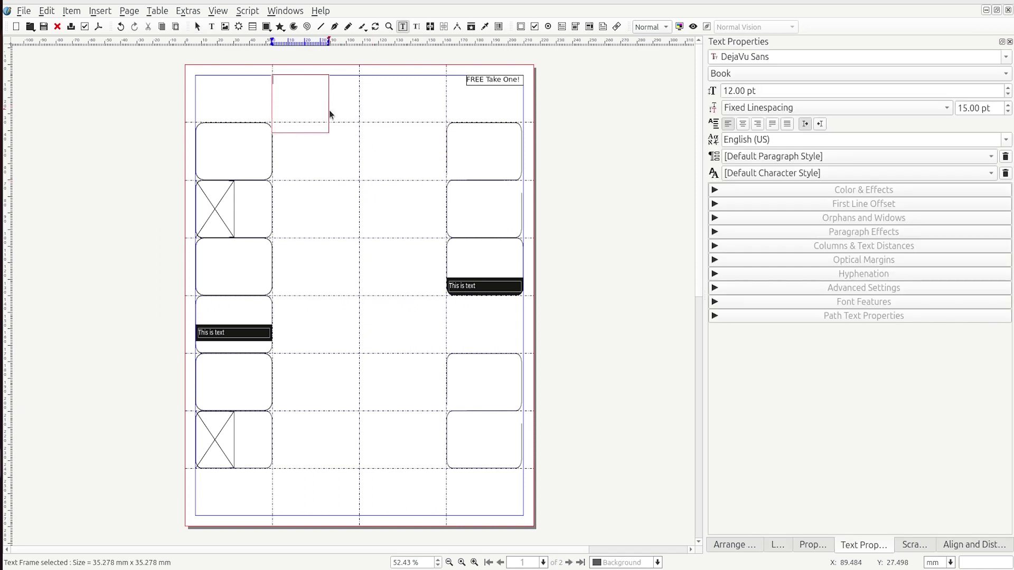
{"action": "type", "text": "IT'S COFFEE TIME"}
Step: Set the new title text in the decorative outlined display font
{"action": "key", "text": "ctrl+a"}
{"action": "triple_click", "coordinate": [802, 59]}
{"action": "type", "text": "C"}
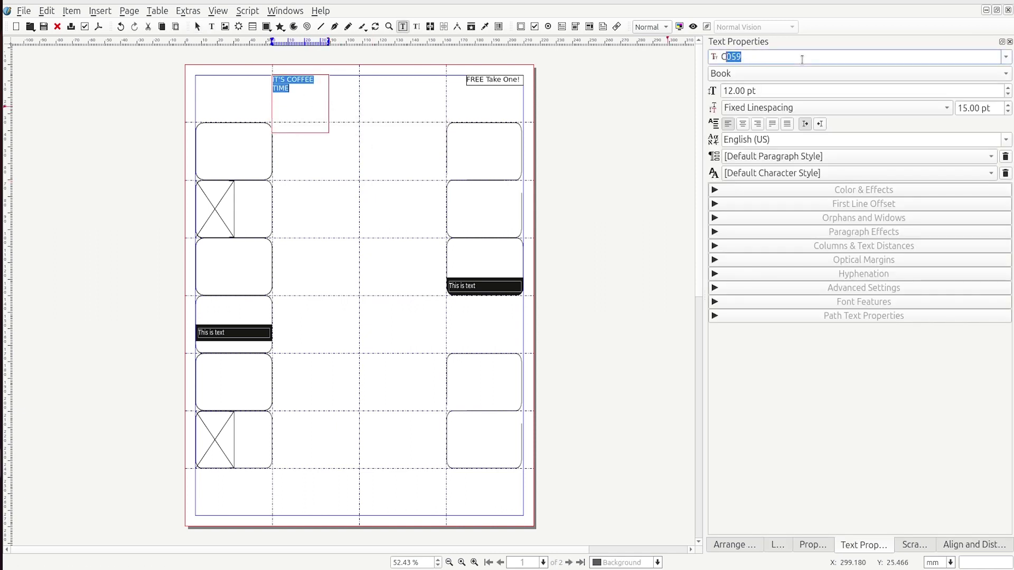
{"action": "key", "text": "Return"}
Step: Widen the title frame, convert its text to outlines and scale them straight across the two middle columns at the top margin
{"action": "left_click", "coordinate": [369, 101]}
{"action": "left_click", "coordinate": [310, 102]}
{"action": "left_click_drag", "start_coordinate": [328, 103], "coordinate": [427, 100]}
{"action": "right_click", "coordinate": [378, 105]}
{"action": "mouse_move", "coordinate": [420, 208]}
{"action": "left_click", "coordinate": [572, 223]}
{"action": "left_click", "coordinate": [335, 79]}
{"action": "left_click_drag", "start_coordinate": [338, 80], "coordinate": [445, 114]}
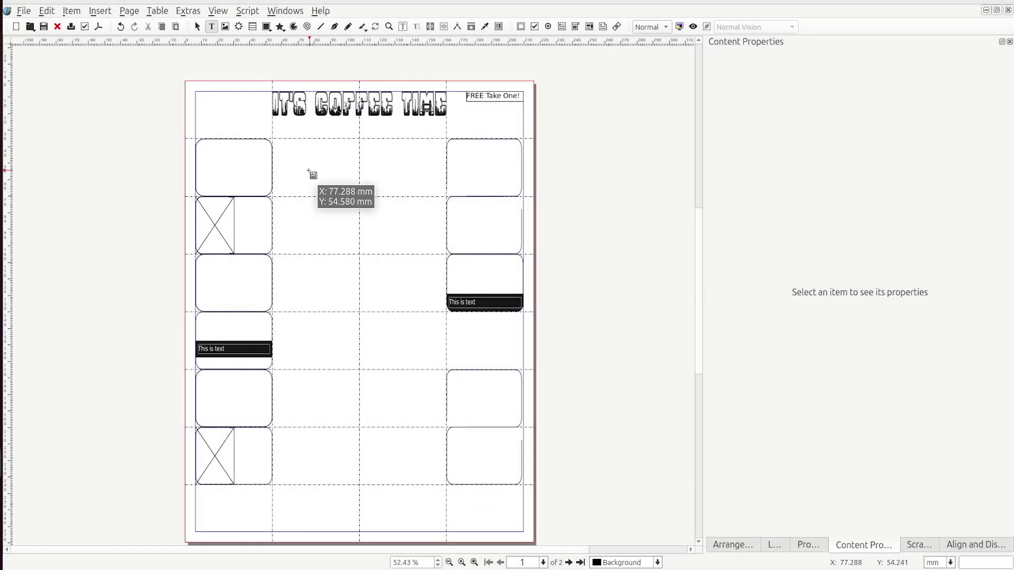
Step: Add a text frame of about 84.6 x 35.3 mm below the straight title, reading "IT'S COFFEE TIME"
{"action": "left_click", "coordinate": [310, 171]}
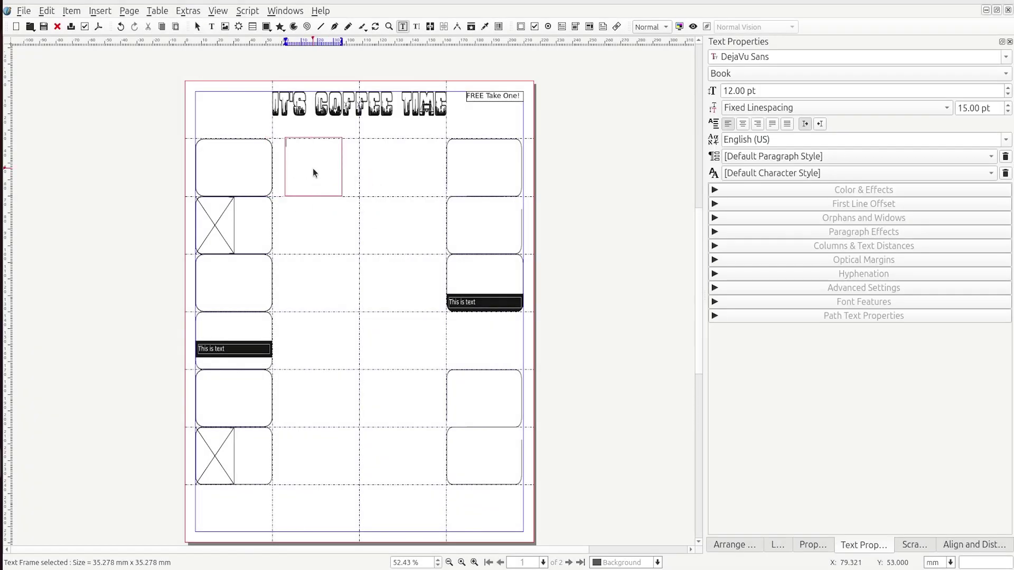
{"action": "type", "text": "IT'S COFFEE TIME"}
{"action": "key", "text": "Escape"}
{"action": "left_click", "coordinate": [312, 167]}
{"action": "left_click_drag", "start_coordinate": [342, 167], "coordinate": [422, 166]}
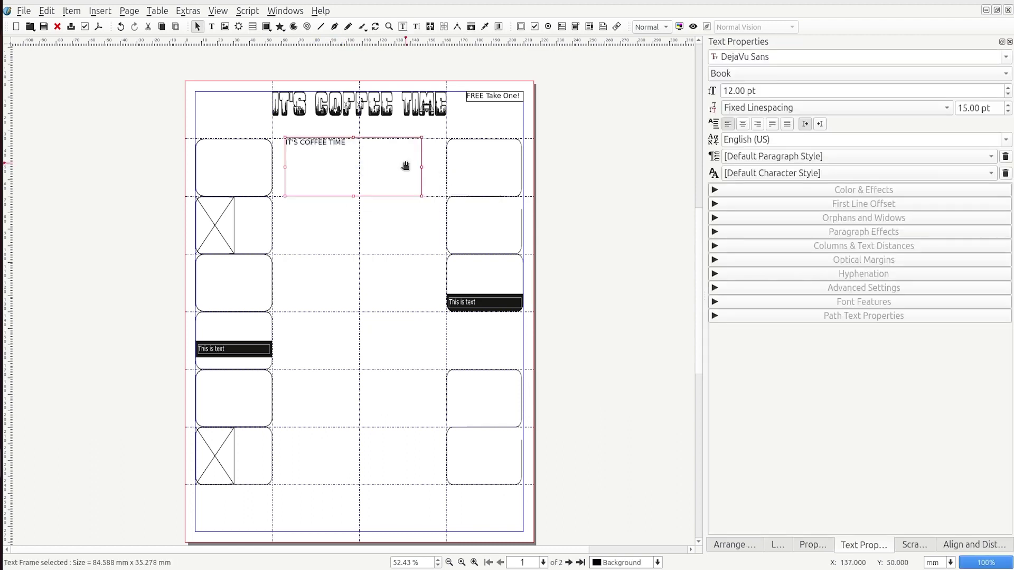
Step: Set the new title text to the City Tour Travel font and centre it
{"action": "double_click", "coordinate": [360, 156]}
{"action": "key", "text": "ctrl+a"}
{"action": "triple_click", "coordinate": [763, 56]}
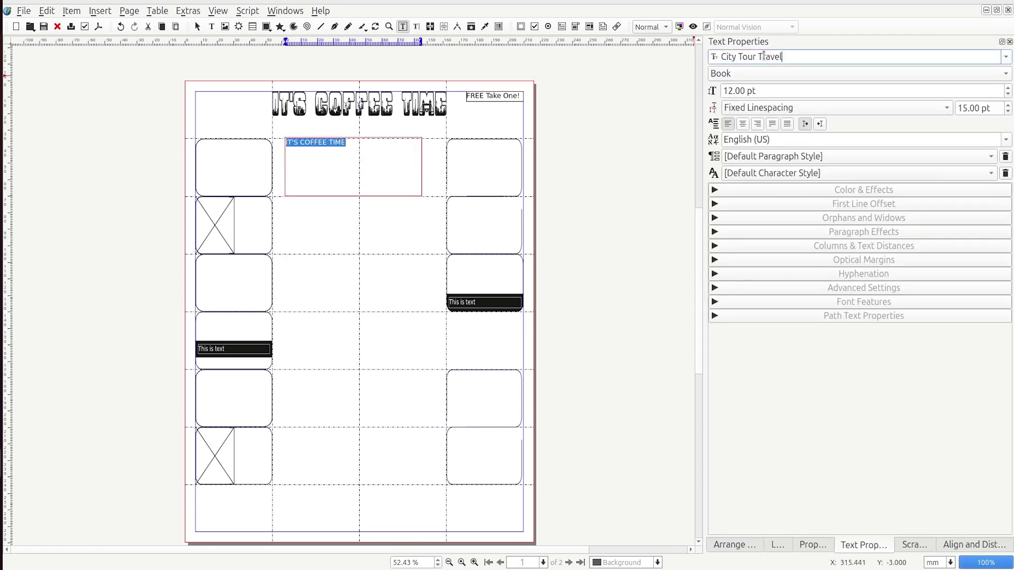
{"action": "left_click", "coordinate": [743, 124]}
Step: Draw a shallow upward Bézier arc about 88 mm wide beneath the new title frame
{"action": "left_click", "coordinate": [315, 282]}
{"action": "key", "text": "b"}
{"action": "left_click", "coordinate": [283, 251]}
{"action": "left_click_drag", "start_coordinate": [427, 251], "coordinate": [348, 221]}
{"action": "right_click", "coordinate": [349, 221]}
Step: Attach the "IT'S COFFEE TIME" text to the arc and convert the curved text to outlines
{"action": "left_click", "coordinate": [340, 181], "text": "shift"}
{"action": "left_click", "coordinate": [72, 10]}
{"action": "mouse_move", "coordinate": [103, 194]}
{"action": "left_click", "coordinate": [227, 193]}
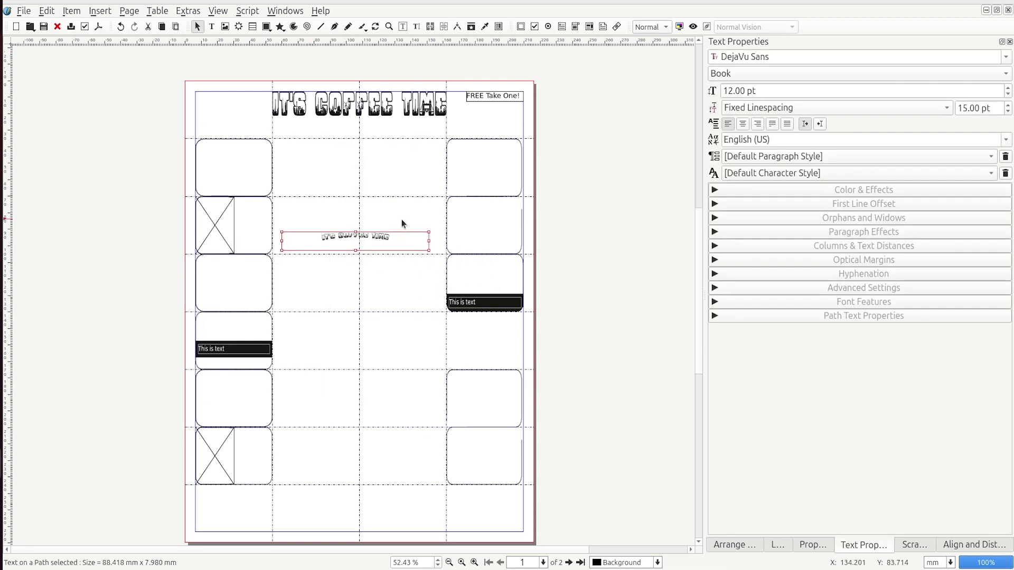
{"action": "right_click", "coordinate": [384, 240]}
{"action": "mouse_move", "coordinate": [460, 327]}
{"action": "left_click", "coordinate": [581, 328]}
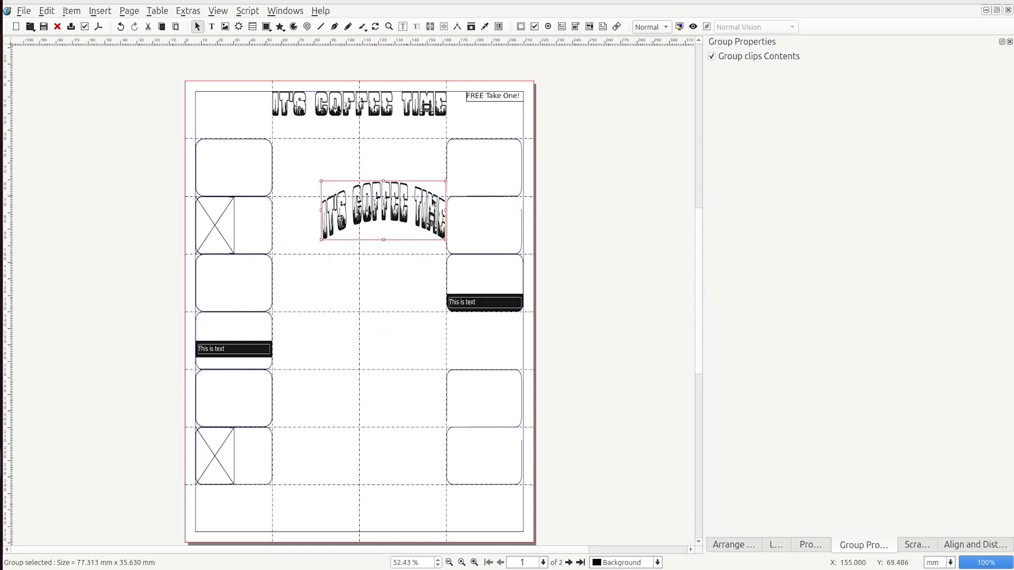
Step: Delete the straight title and fit the curved one between the two middle columns above the first guide, about 108 x 22.2 mm
{"action": "left_click_drag", "start_coordinate": [378, 239], "coordinate": [368, 112]}
{"action": "key", "text": "Delete"}
{"action": "left_click_drag", "start_coordinate": [346, 165], "coordinate": [377, 139]}
{"action": "left_click_drag", "start_coordinate": [304, 130], "coordinate": [272, 131]}
{"action": "left_click_drag", "start_coordinate": [429, 130], "coordinate": [446, 130]}
{"action": "left_click_drag", "start_coordinate": [359, 160], "coordinate": [360, 139]}
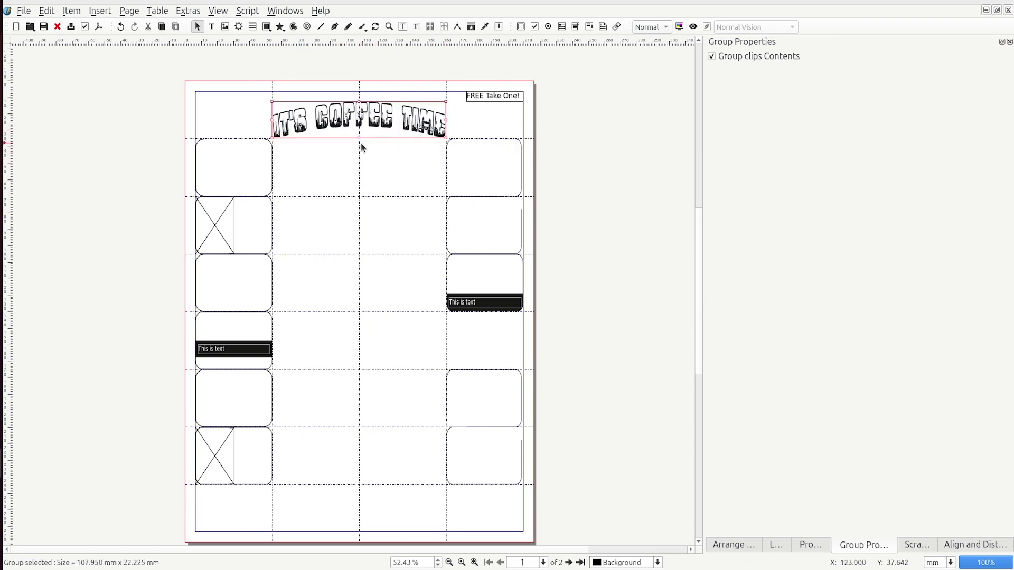
{"action": "left_click", "coordinate": [375, 163]}
Step: Duplicate the "FREE Take One!" frame, change its text to "A Coffee Reader" and centre it beneath the curved title on the first guide
{"action": "left_click", "coordinate": [497, 97]}
{"action": "key", "text": "ctrl+d"}
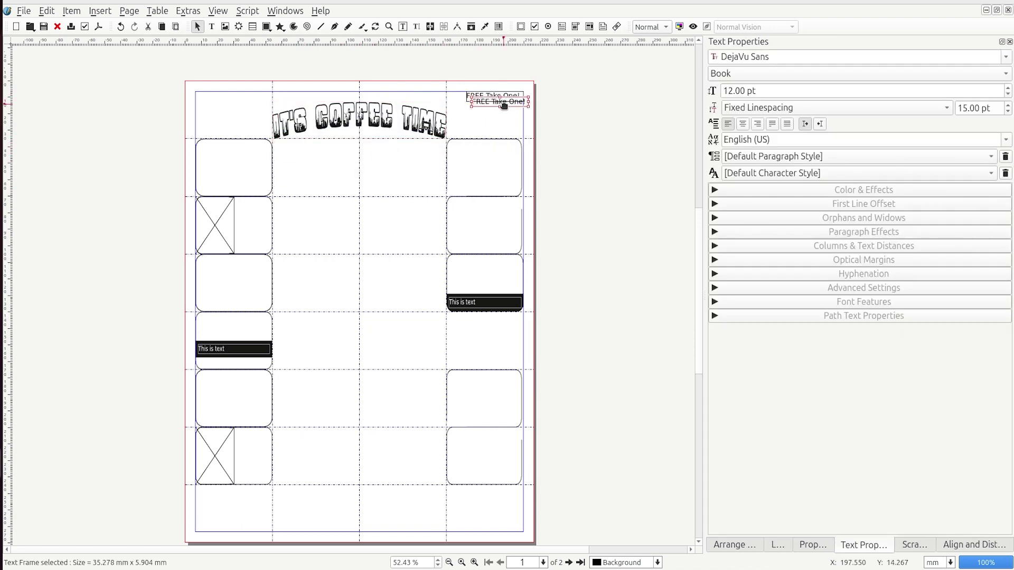
{"action": "left_click_drag", "start_coordinate": [503, 104], "coordinate": [359, 146]}
{"action": "double_click", "coordinate": [357, 143]}
{"action": "key", "text": "ctrl+a"}
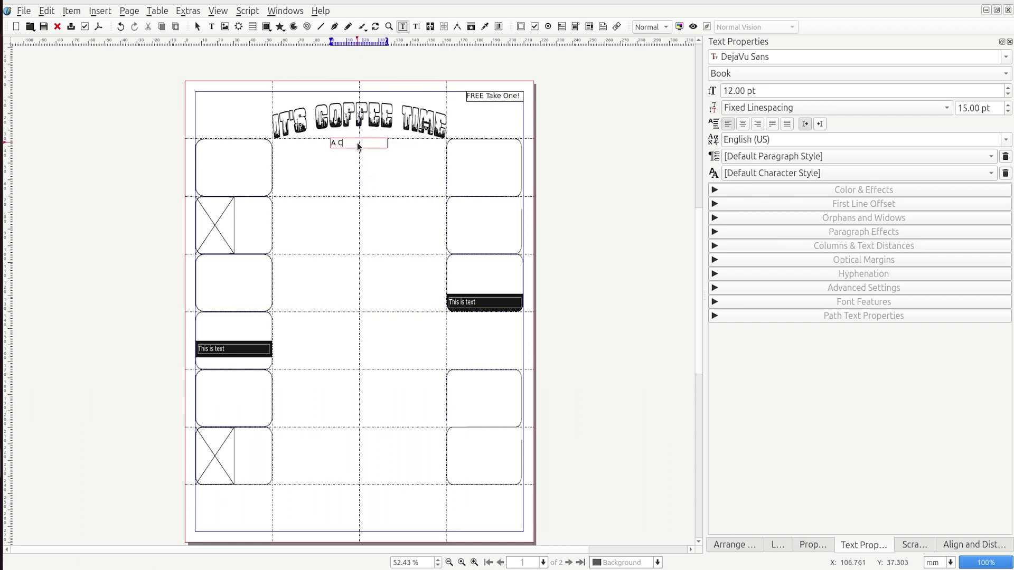
{"action": "type", "text": "A Coffee Reader"}
{"action": "left_click", "coordinate": [369, 158]}
{"action": "left_click_drag", "start_coordinate": [366, 146], "coordinate": [367, 135]}
Step: Check the page header in preview mode and return to the normal editing view
{"action": "left_click", "coordinate": [974, 545]}
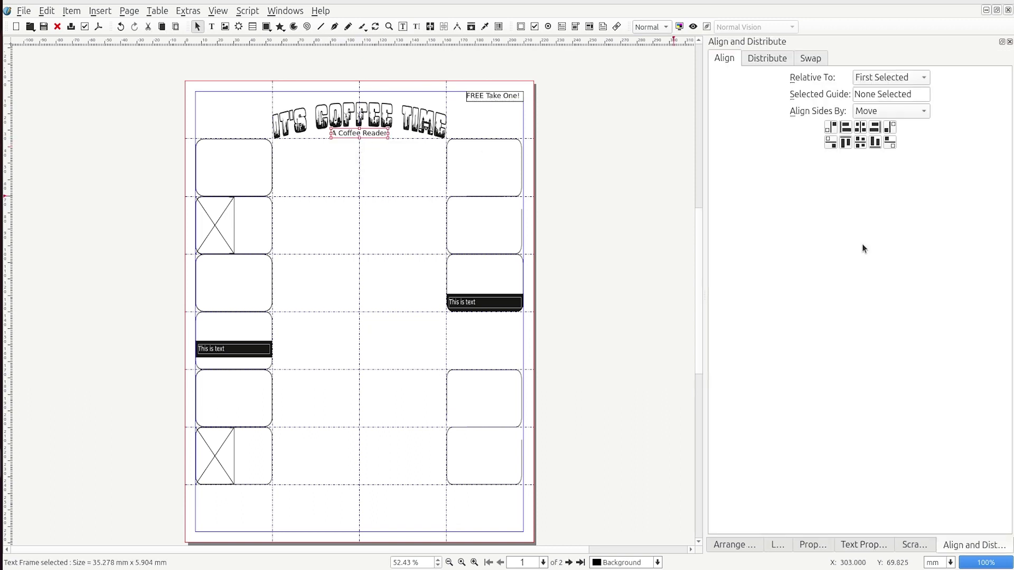
{"action": "left_click", "coordinate": [388, 175]}
{"action": "left_click", "coordinate": [381, 117]}
{"action": "left_click", "coordinate": [388, 215]}
{"action": "key", "text": "ctrl+alt+p"}
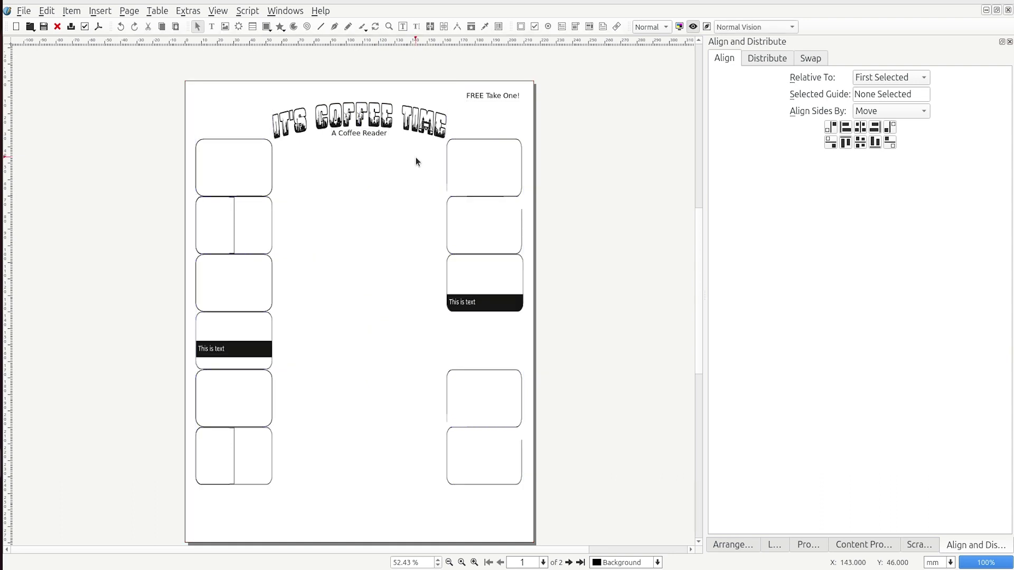
{"action": "key", "text": "ctrl+alt+p"}
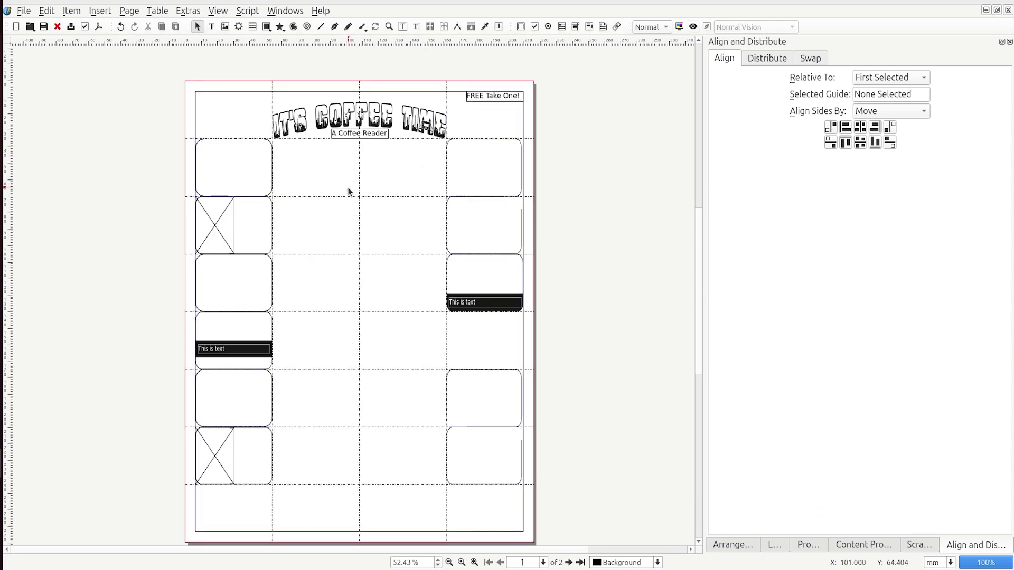
Step: Add a heading text frame of about 35.3 x 24 mm in the second column above the second horizontal guide, reading "IT's June..."
{"action": "key", "text": "t"}
{"action": "left_click", "coordinate": [301, 196]}
{"action": "left_click_drag", "start_coordinate": [327, 227], "coordinate": [301, 196]}
{"action": "double_click", "coordinate": [309, 182]}
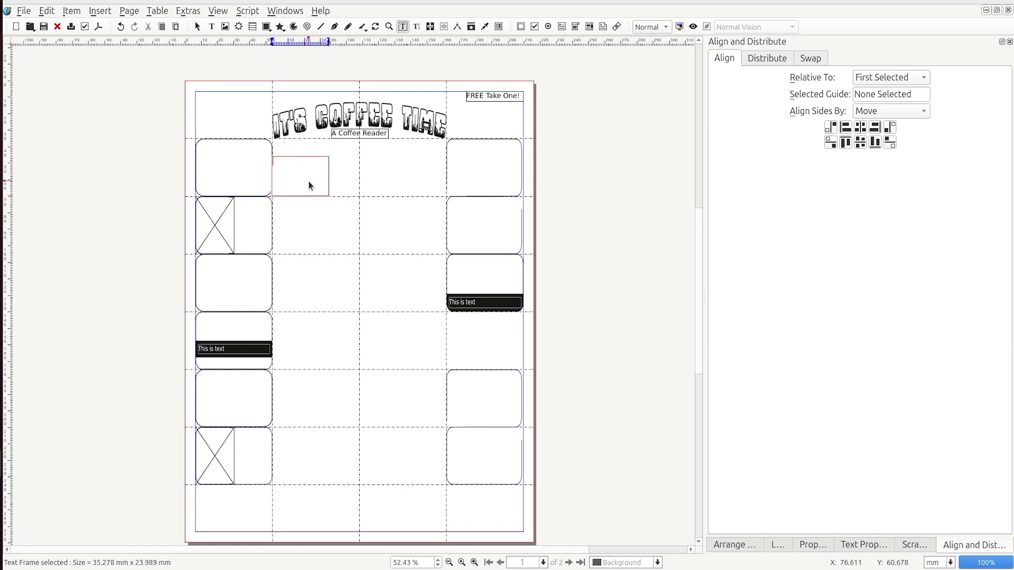
{"action": "left_click", "coordinate": [864, 545]}
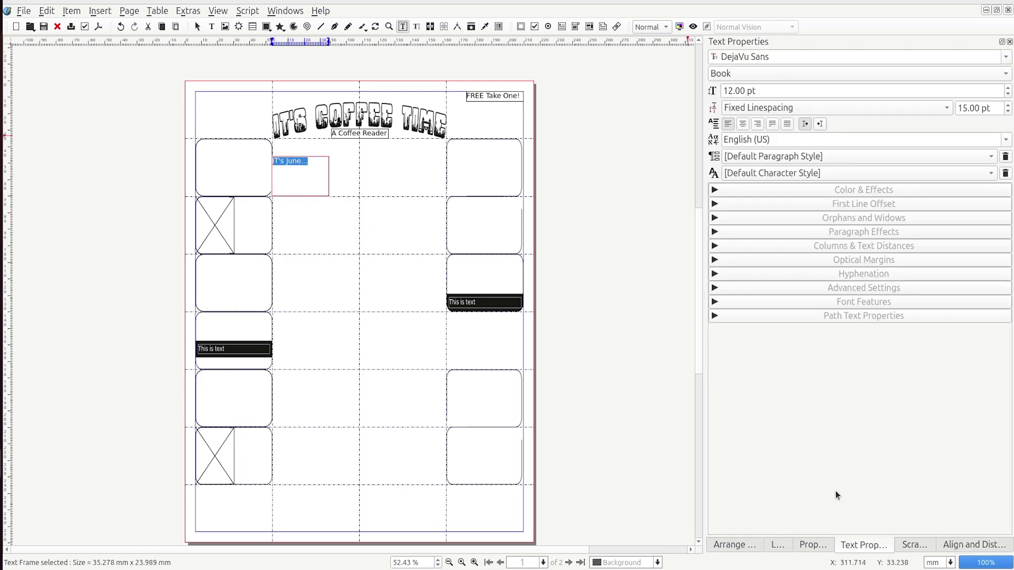
Step: Try the Angista Script font on the "IT's June..." heading
{"action": "triple_click", "coordinate": [783, 57]}
{"action": "left_click", "coordinate": [1005, 57]}
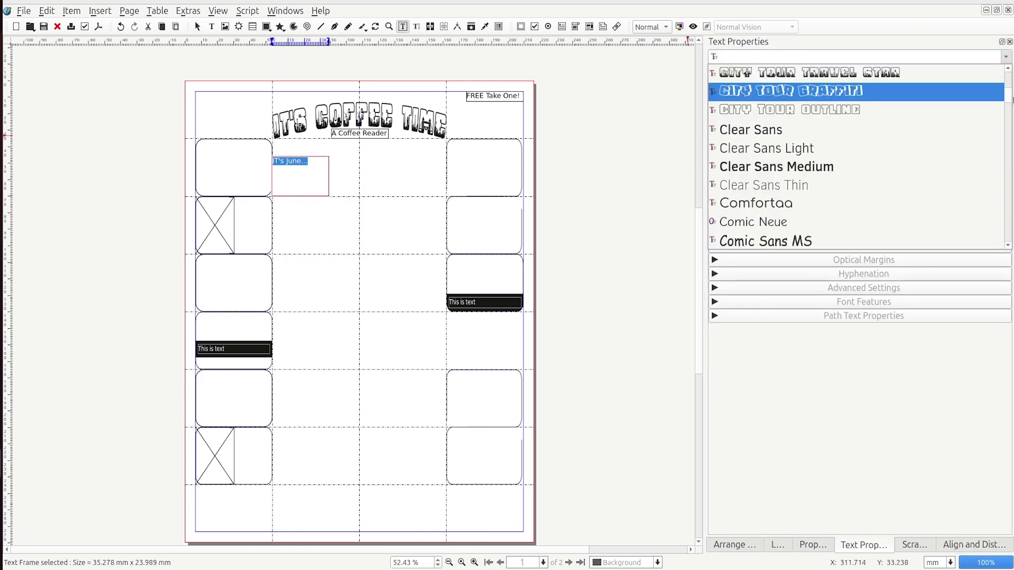
{"action": "scroll", "coordinate": [891, 121], "scroll_direction": "down", "scroll_amount": 3}
{"action": "left_click", "coordinate": [781, 186]}
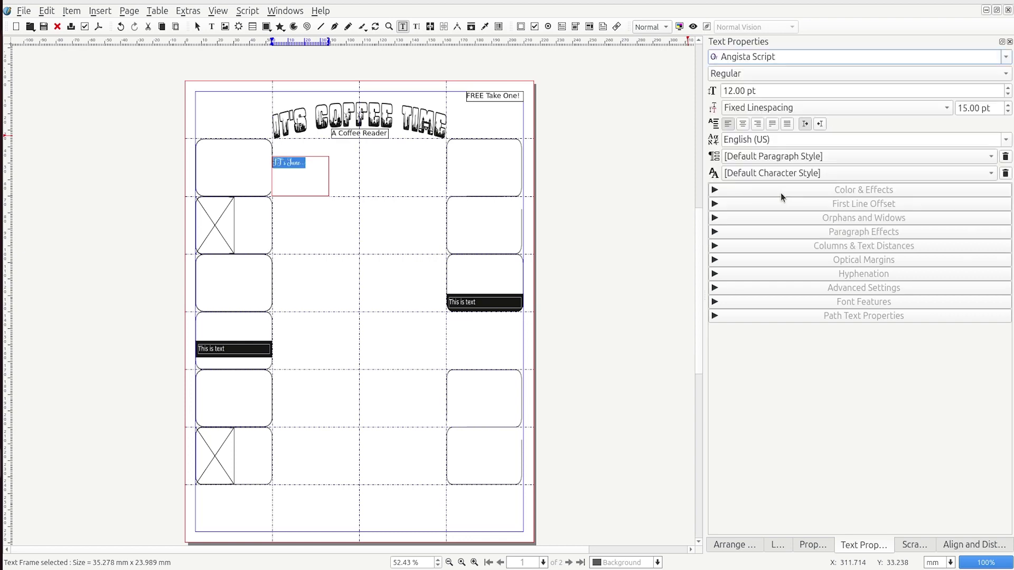
Step: Set the "IT's June..." heading to the Lobster Two font
{"action": "left_click", "coordinate": [916, 62]}
{"action": "scroll", "coordinate": [968, 115], "scroll_direction": "down", "scroll_amount": 12}
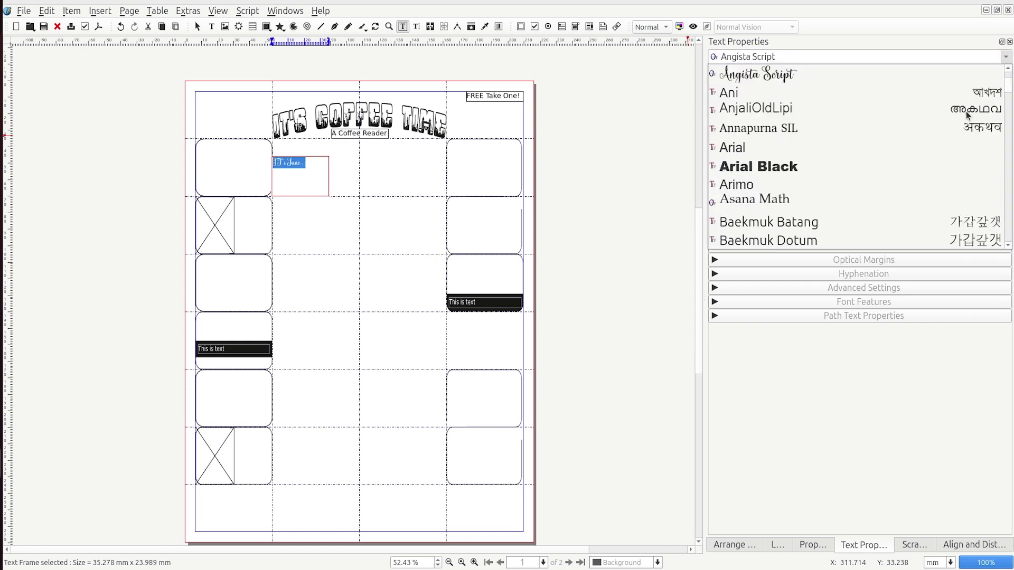
{"action": "scroll", "coordinate": [977, 119], "scroll_direction": "down", "scroll_amount": 15}
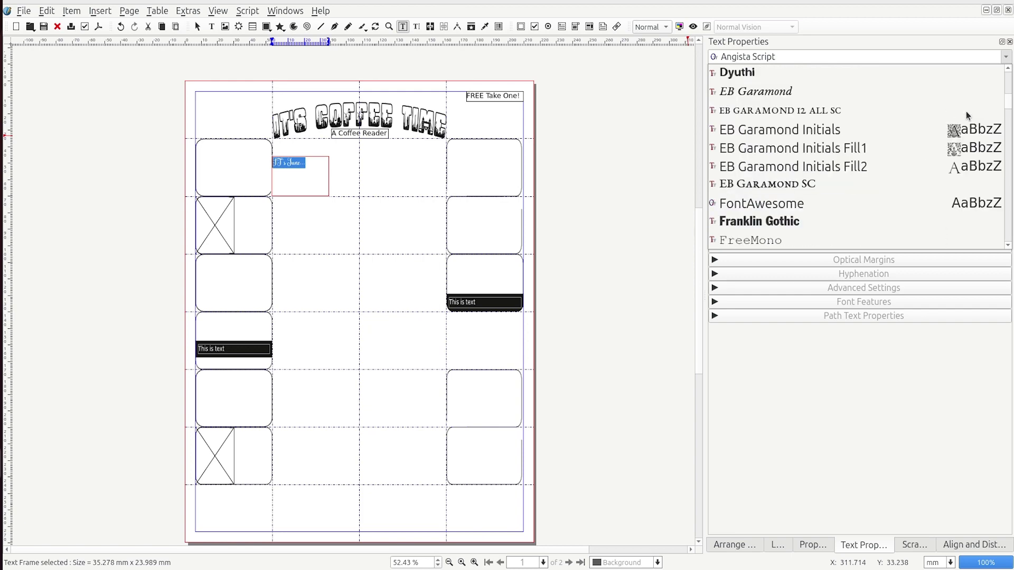
{"action": "left_click", "coordinate": [827, 57]}
{"action": "type", "text": "Lobster Two"}
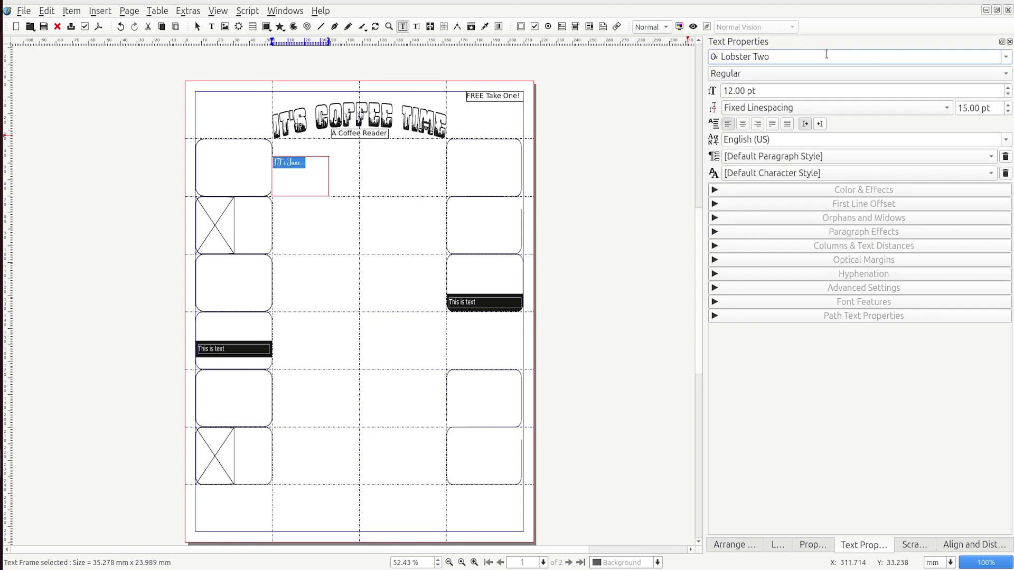
{"action": "key", "text": "Return"}
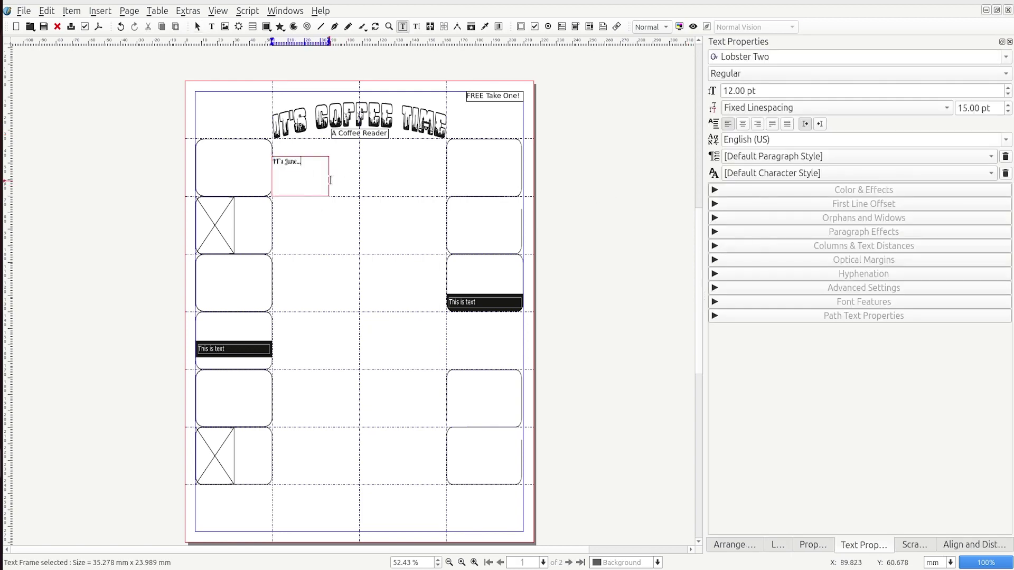
Step: Resize the "IT's June..." heading frame to the second column's full width and a height of about 8.1 mm
{"action": "left_click", "coordinate": [338, 182]}
{"action": "left_click", "coordinate": [310, 180]}
{"action": "left_click_drag", "start_coordinate": [301, 196], "coordinate": [362, 163]}
{"action": "left_click", "coordinate": [318, 214]}
Step: Add a body text frame of about 108 x 85.1 mm directly under the heading, spanning both middle columns down to the fourth guide
{"action": "key", "text": "t"}
{"action": "left_click", "coordinate": [301, 185]}
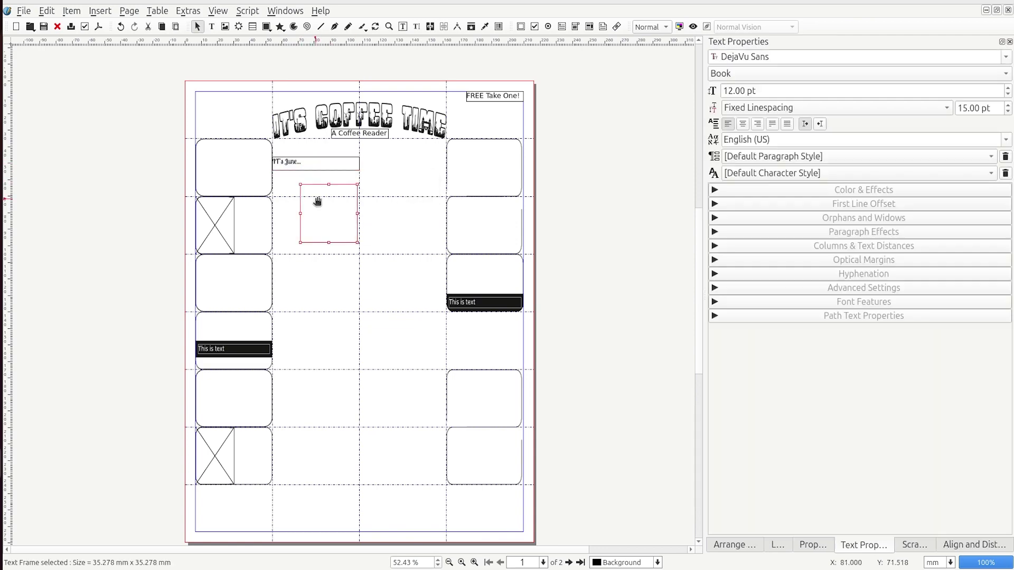
{"action": "mouse_move", "coordinate": [318, 201]}
{"action": "left_mouse_down"}
{"action": "mouse_move", "coordinate": [290, 188]}
{"action": "mouse_move", "coordinate": [285, 199]}
{"action": "mouse_move", "coordinate": [302, 206]}
{"action": "left_mouse_up"}
{"action": "right_click", "coordinate": [394, 175]}
{"action": "left_click", "coordinate": [292, 210]}
{"action": "right_click", "coordinate": [342, 203]}
{"action": "left_click", "coordinate": [383, 458]}
{"action": "left_click_drag", "start_coordinate": [329, 230], "coordinate": [448, 313]}
Step: Duplicate the heading and body frames below the fourth guide and change the copied heading to "Whats Happening Around Town?"
{"action": "left_click", "coordinate": [339, 164]}
{"action": "left_click", "coordinate": [337, 209], "text": "shift"}
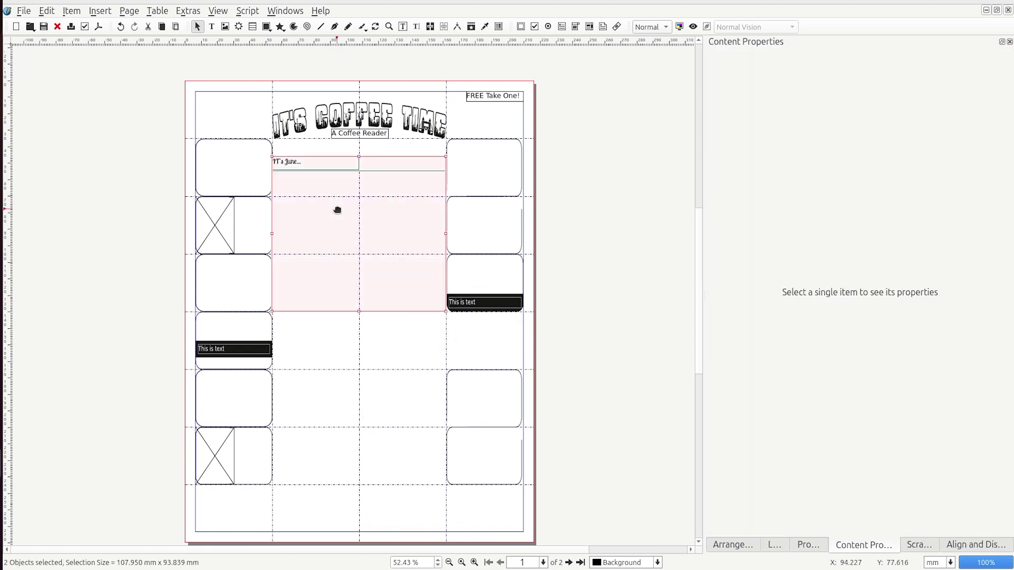
{"action": "key", "text": "ctrl+d"}
{"action": "left_click_drag", "start_coordinate": [337, 210], "coordinate": [332, 361]}
{"action": "double_click", "coordinate": [290, 318]}
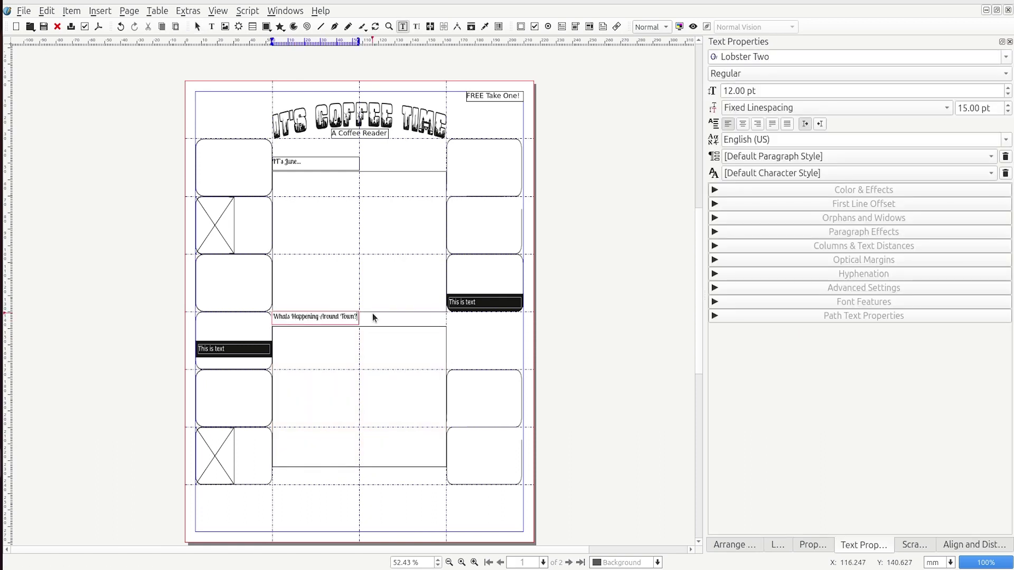
Step: Widen both heading frames to about 108 mm so they span the two middle columns
{"action": "left_click_drag", "start_coordinate": [359, 318], "coordinate": [446, 318]}
{"action": "left_click", "coordinate": [349, 163]}
{"action": "left_click_drag", "start_coordinate": [359, 162], "coordinate": [447, 161]}
Step: Set the left text distance of both heading frames to 2 mm
{"action": "left_click", "coordinate": [813, 287]}
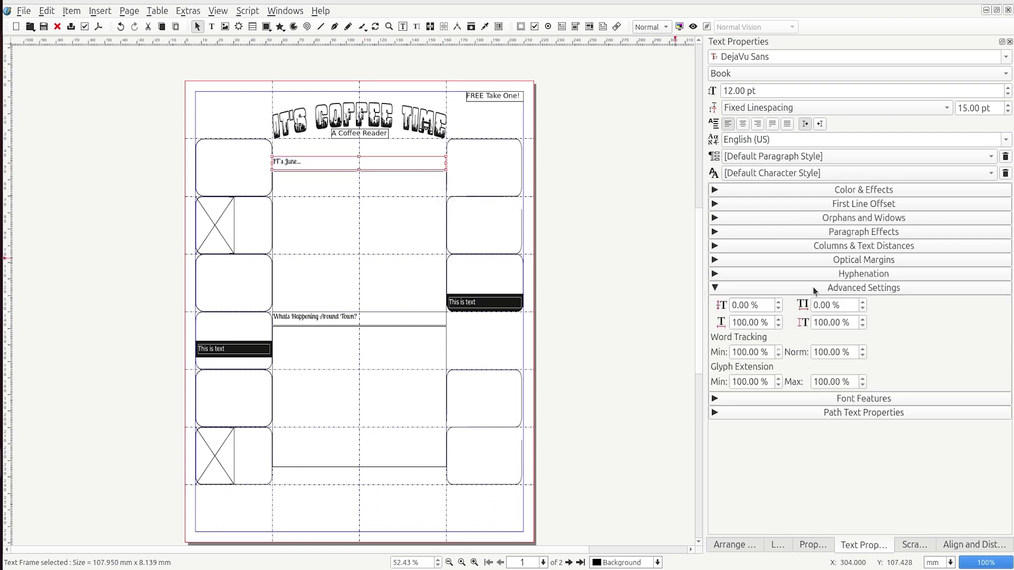
{"action": "left_click", "coordinate": [822, 249]}
{"action": "left_click", "coordinate": [998, 346]}
{"action": "left_click", "coordinate": [999, 346]}
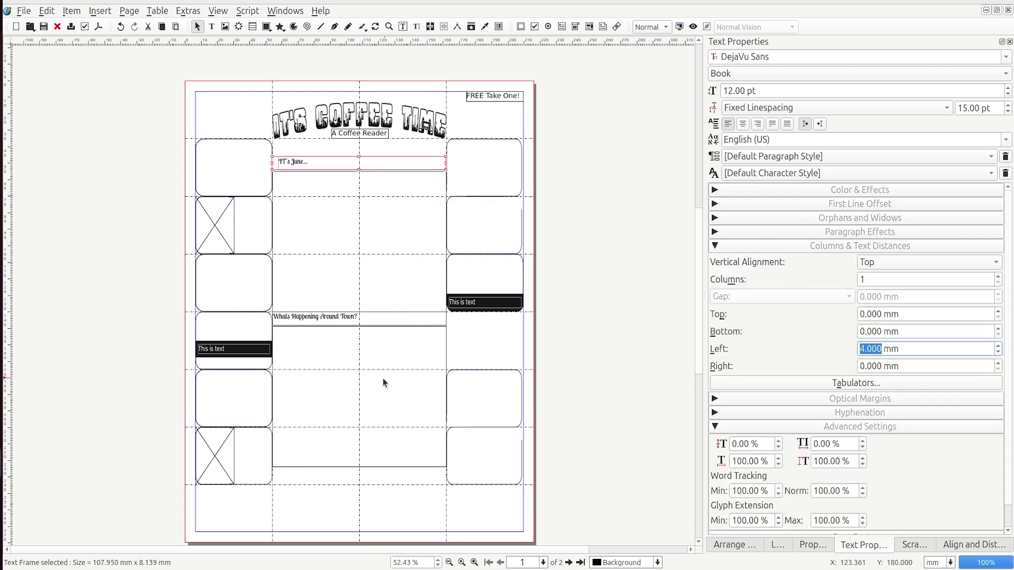
{"action": "left_click", "coordinate": [998, 352]}
{"action": "left_click", "coordinate": [999, 352]}
{"action": "left_click", "coordinate": [378, 319]}
{"action": "left_click", "coordinate": [999, 346]}
{"action": "left_click", "coordinate": [999, 346]}
Step: Set the lower body frame's text distances to 2 mm top, bottom and right, and 4 mm left
{"action": "left_click", "coordinate": [391, 364]}
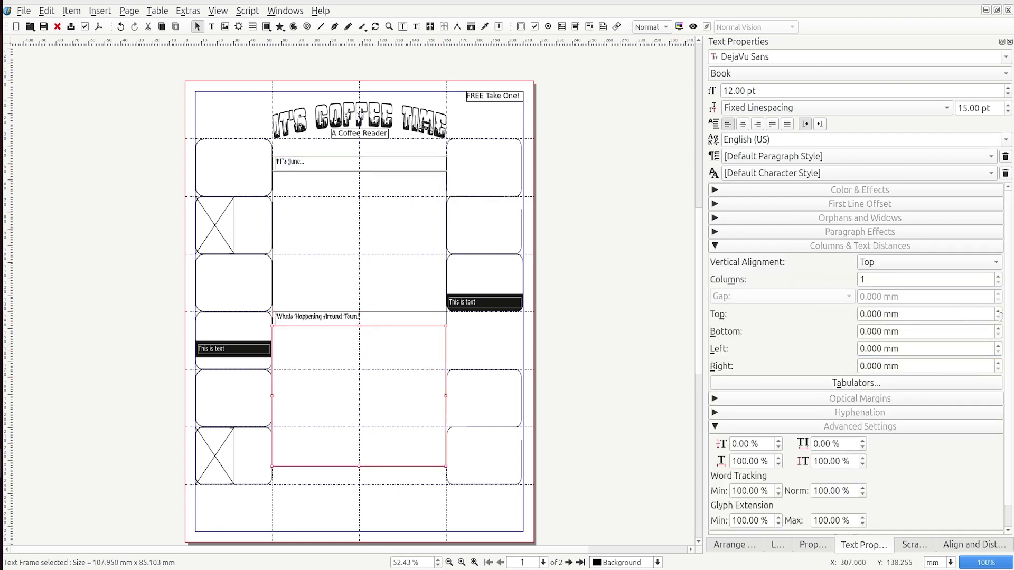
{"action": "key", "text": "Tab"}
{"action": "key", "text": "Tab"}
{"action": "key", "text": "Tab"}
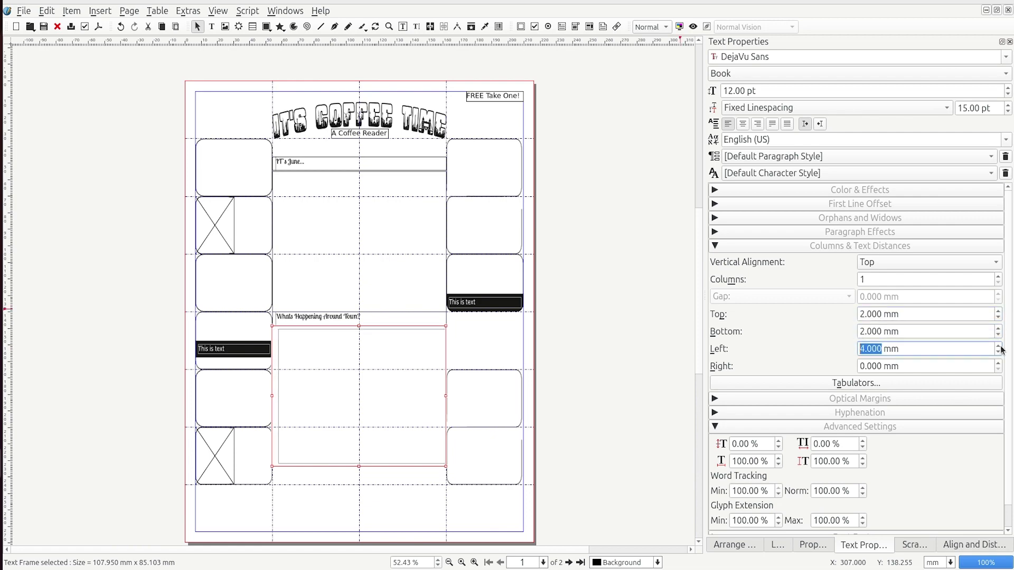
Step: Set the upper body frame's text distances to 2 mm top, bottom and right, and 4 mm left
{"action": "left_click", "coordinate": [296, 283]}
{"action": "double_click", "coordinate": [998, 311]}
{"action": "double_click", "coordinate": [998, 328]}
{"action": "double_click", "coordinate": [998, 346]}
{"action": "double_click", "coordinate": [998, 363]}
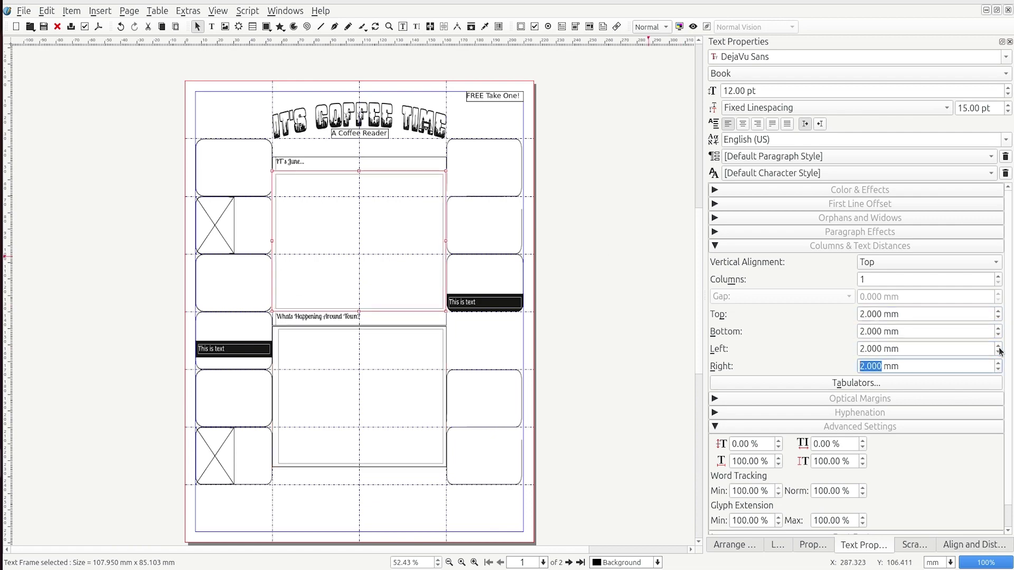
{"action": "double_click", "coordinate": [998, 347]}
Step: Fill the upper body frame with Lorem ipsum sample text and open it for text editing
{"action": "right_click", "coordinate": [330, 221]}
{"action": "mouse_move", "coordinate": [370, 245]}
{"action": "left_click", "coordinate": [533, 292]}
{"action": "key", "text": "Escape"}
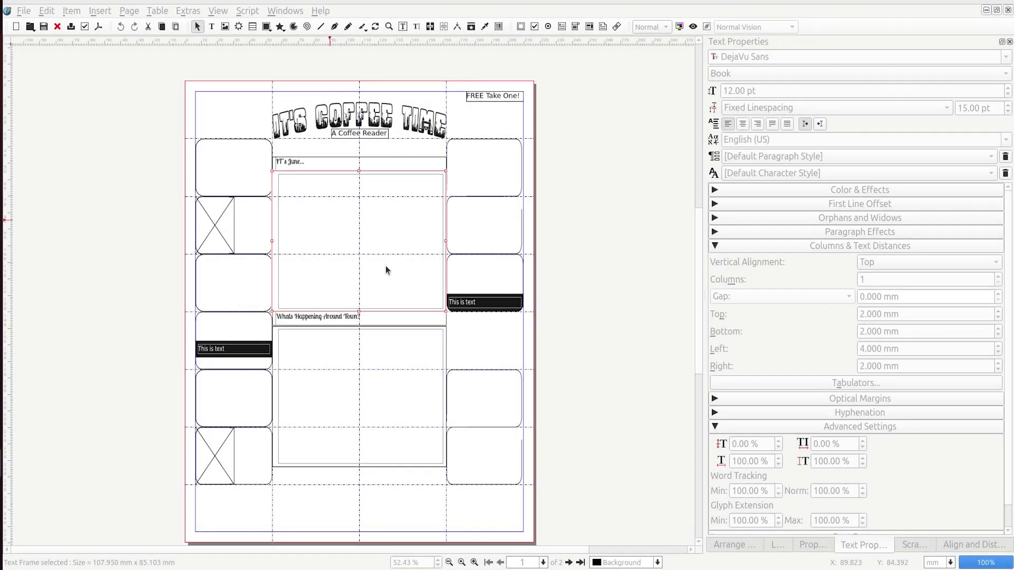
{"action": "double_click", "coordinate": [361, 236]}
Step: Reduce the upper sample text to the excerpt ending "Praesent lacus." and paste the same excerpt into the lower body frame
{"action": "left_click_drag", "start_coordinate": [375, 292], "coordinate": [276, 176]}
{"action": "key", "text": "ctrl+c"}
{"action": "key", "text": "ctrl+a"}
{"action": "key", "text": "ctrl+v"}
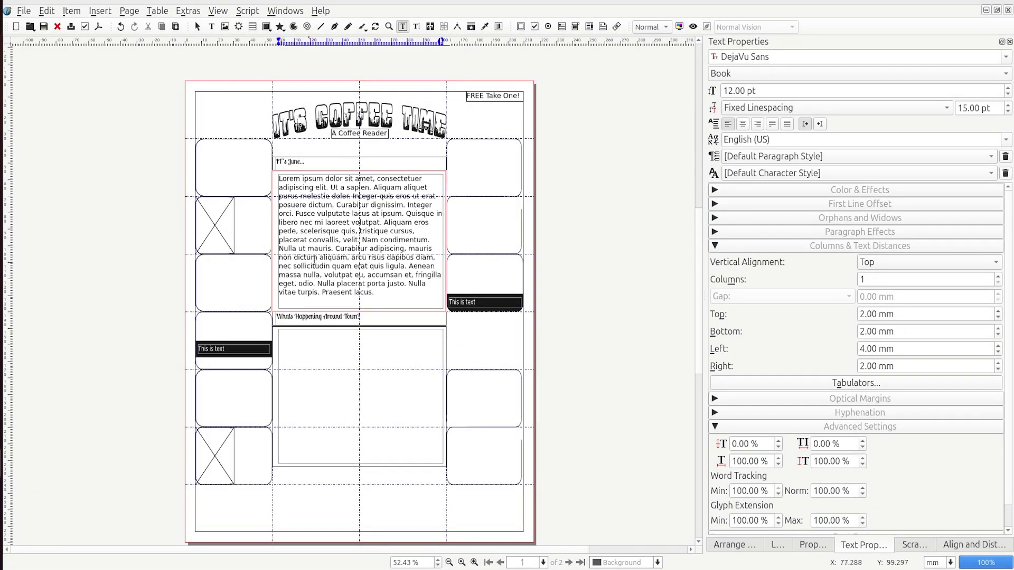
{"action": "left_click", "coordinate": [332, 364]}
{"action": "key", "text": "ctrl+v"}
Step: Insert a blank line before "Aliquam eros pede" in the upper body text and set that whole text to Arial
{"action": "left_click", "coordinate": [385, 223]}
{"action": "key", "text": "Return"}
{"action": "key", "text": "Return"}
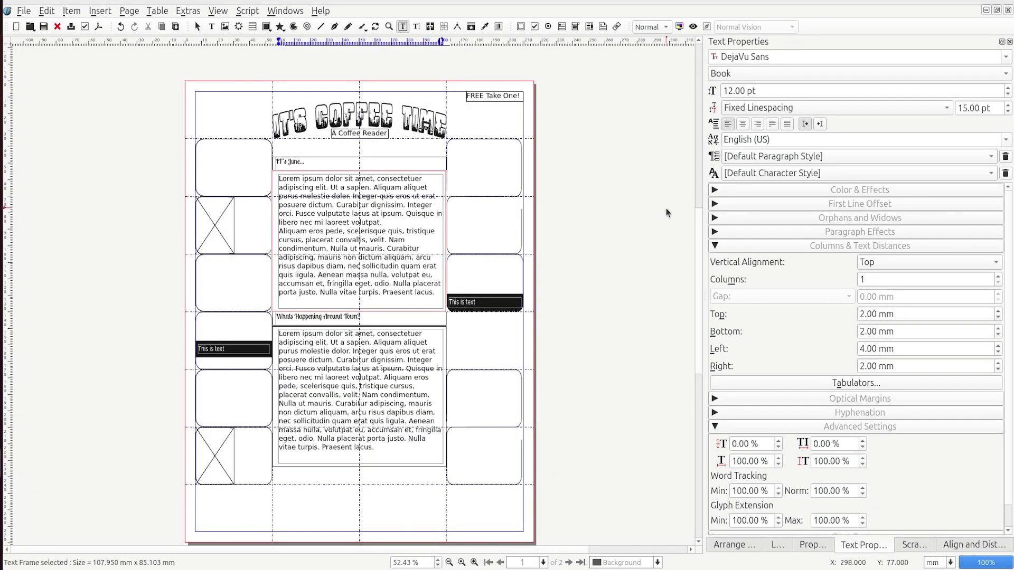
{"action": "key", "text": "ctrl+a"}
{"action": "type", "text": "Arial"}
{"action": "key", "text": "Return"}
Step: Set all of the lower body frame's text to Arial
{"action": "left_click", "coordinate": [328, 401]}
{"action": "key", "text": "ctrl+a"}
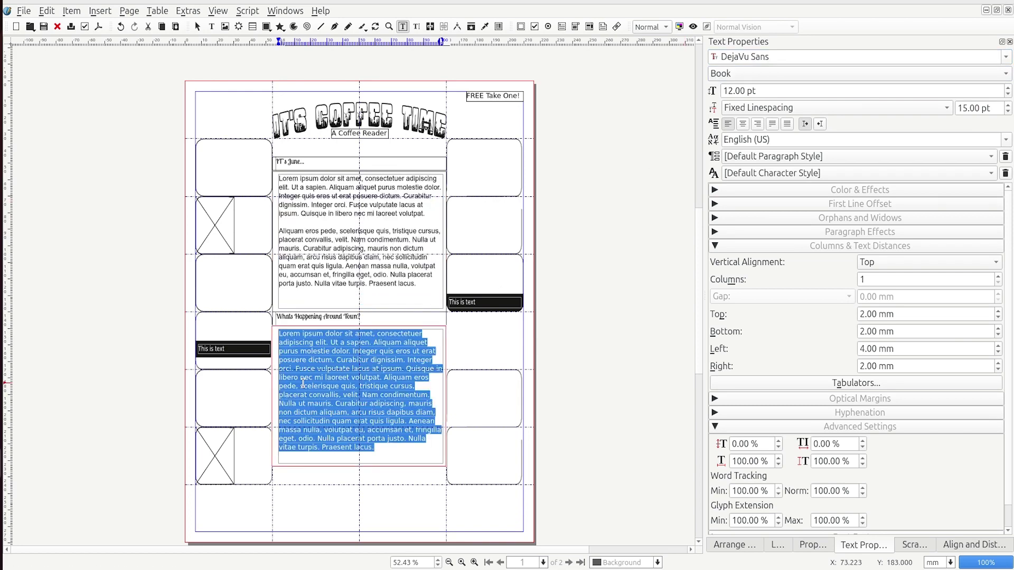
{"action": "left_click", "coordinate": [327, 402]}
{"action": "key", "text": "ctrl+a"}
{"action": "double_click", "coordinate": [745, 57]}
{"action": "key", "text": "Return"}
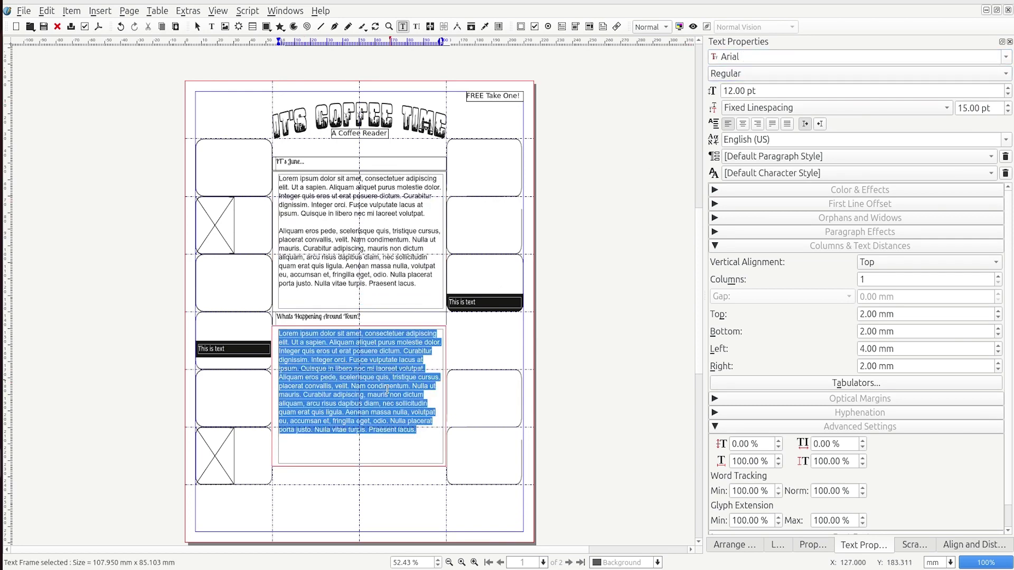
Step: Insert a blank line before "Nulla ut mauris" in the lower body text
{"action": "left_click", "coordinate": [373, 387]}
{"action": "left_click", "coordinate": [412, 387]}
{"action": "key", "text": "Return"}
{"action": "key", "text": "Return"}
Step: Set the "IT's June..." and "Whats Happening Around Town?" headings to a font size of 14 pt
{"action": "left_click", "coordinate": [356, 213]}
{"action": "double_click", "coordinate": [410, 269]}
{"action": "key", "text": "ctrl+a"}
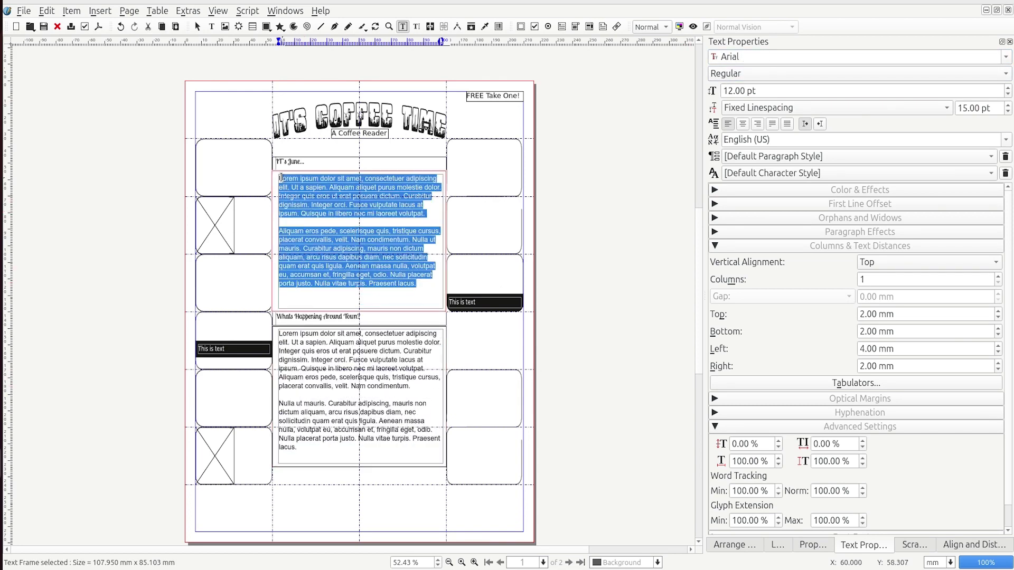
{"action": "left_click", "coordinate": [310, 163]}
{"action": "key", "text": "ctrl+a"}
{"action": "double_click", "coordinate": [1007, 88]}
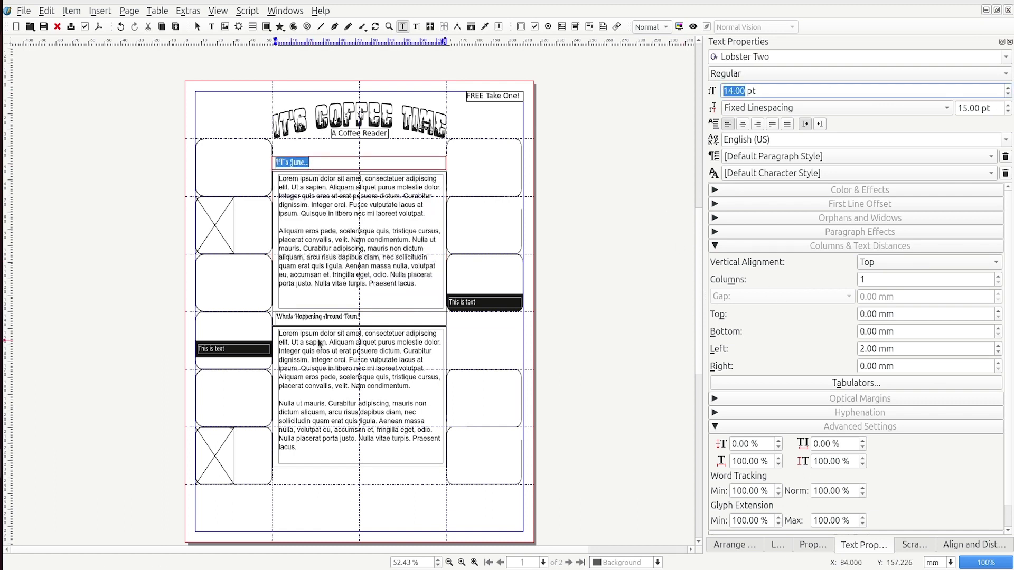
{"action": "left_click", "coordinate": [320, 344]}
{"action": "left_click", "coordinate": [371, 317]}
{"action": "key", "text": "ctrl+a"}
{"action": "double_click", "coordinate": [1008, 88]}
Step: Repeat the "Nulla ut mauris" paragraph after a blank line in the lower body text and extend its frame to about 124.6 mm high
{"action": "left_click", "coordinate": [334, 298]}
{"action": "left_click_drag", "start_coordinate": [380, 454], "coordinate": [277, 405]}
{"action": "key", "text": "ctrl+c"}
{"action": "left_click", "coordinate": [319, 454]}
{"action": "key", "text": "Return"}
{"action": "key", "text": "Return"}
{"action": "key", "text": "ctrl+v"}
{"action": "key", "text": "Escape"}
{"action": "left_click_drag", "start_coordinate": [359, 467], "coordinate": [360, 531]}
Step: Apply the Drop Caps paragraph effect to the first paragraph of the lower body text
{"action": "double_click", "coordinate": [344, 461]}
{"action": "left_click_drag", "start_coordinate": [416, 387], "coordinate": [277, 334]}
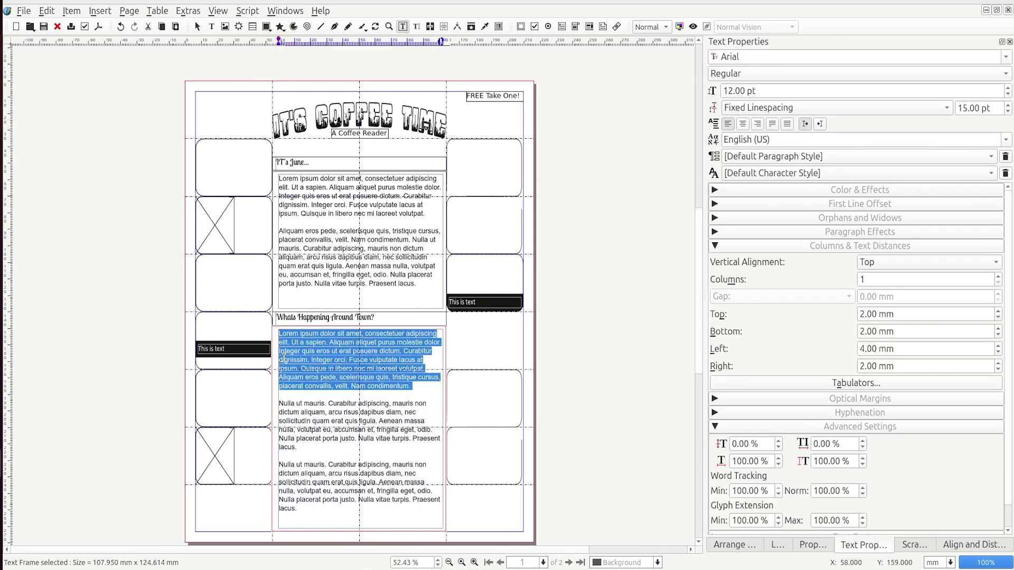
{"action": "left_click", "coordinate": [823, 232]}
{"action": "left_click", "coordinate": [828, 249]}
{"action": "left_click", "coordinate": [827, 265]}
{"action": "key", "text": "Escape"}
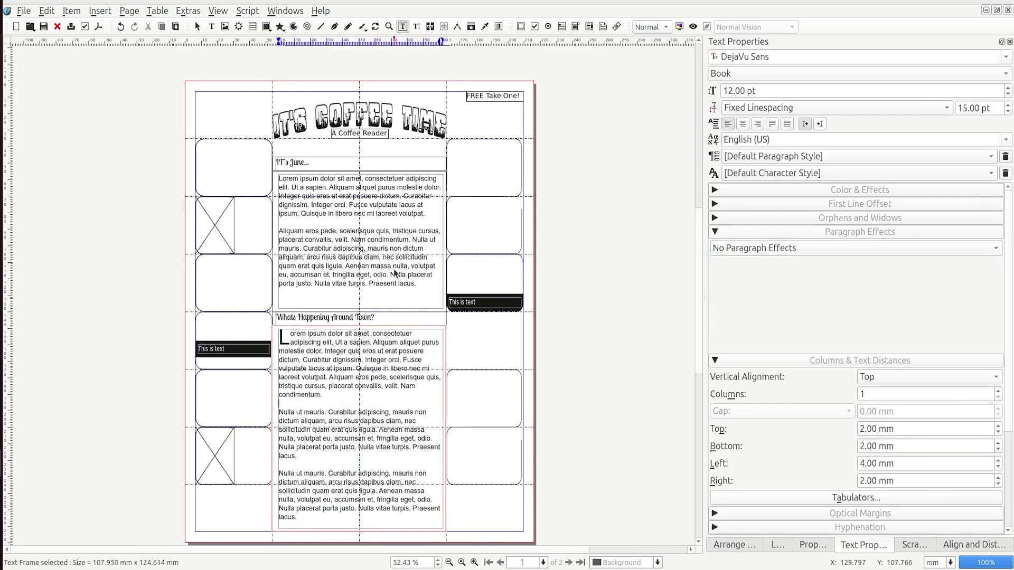
Step: Apply the Drop Caps paragraph effect to the first paragraph of the upper body text
{"action": "double_click", "coordinate": [359, 206]}
{"action": "left_click_drag", "start_coordinate": [425, 216], "coordinate": [279, 178]}
{"action": "left_click", "coordinate": [856, 248]}
{"action": "left_click", "coordinate": [826, 265]}
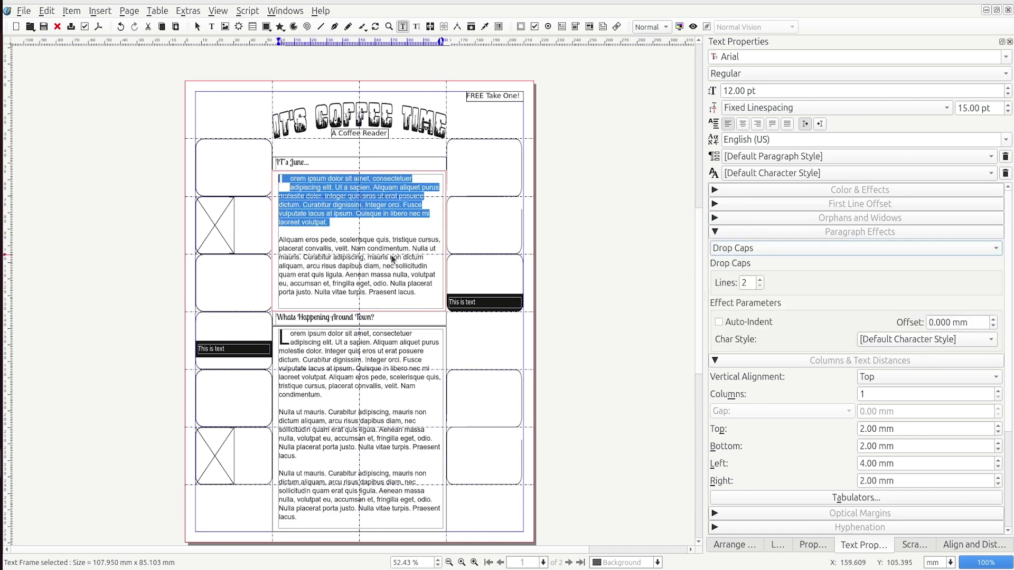
{"action": "left_click", "coordinate": [226, 124]}
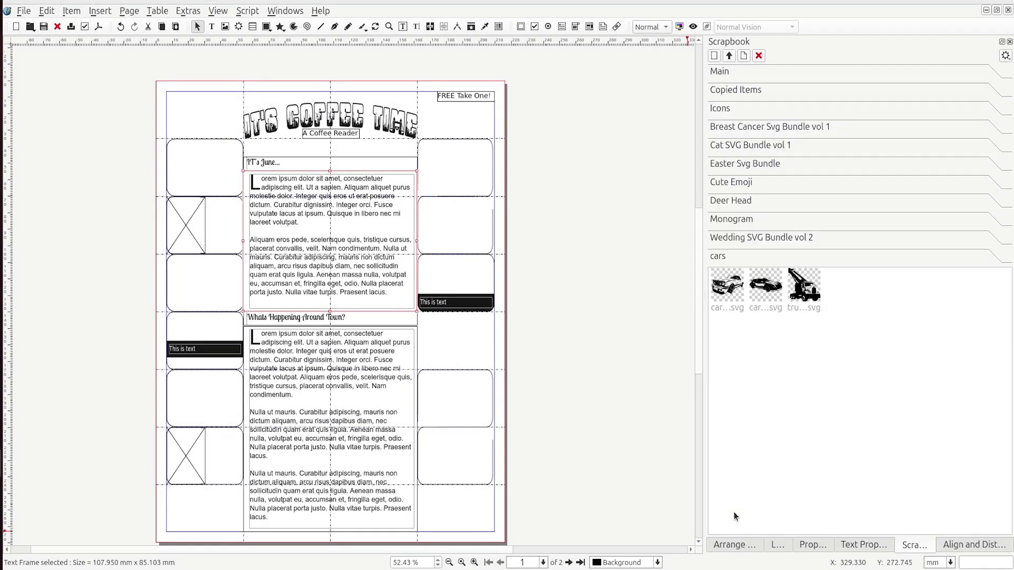
Step: Place the first car drawing from the cars scrapbook, reduced in size, in the lower corner of the top right-column frame
{"action": "left_click_drag", "start_coordinate": [727, 285], "coordinate": [607, 255]}
{"action": "left_click_drag", "start_coordinate": [652, 211], "coordinate": [590, 247]}
{"action": "left_click_drag", "start_coordinate": [560, 272], "coordinate": [463, 181]}
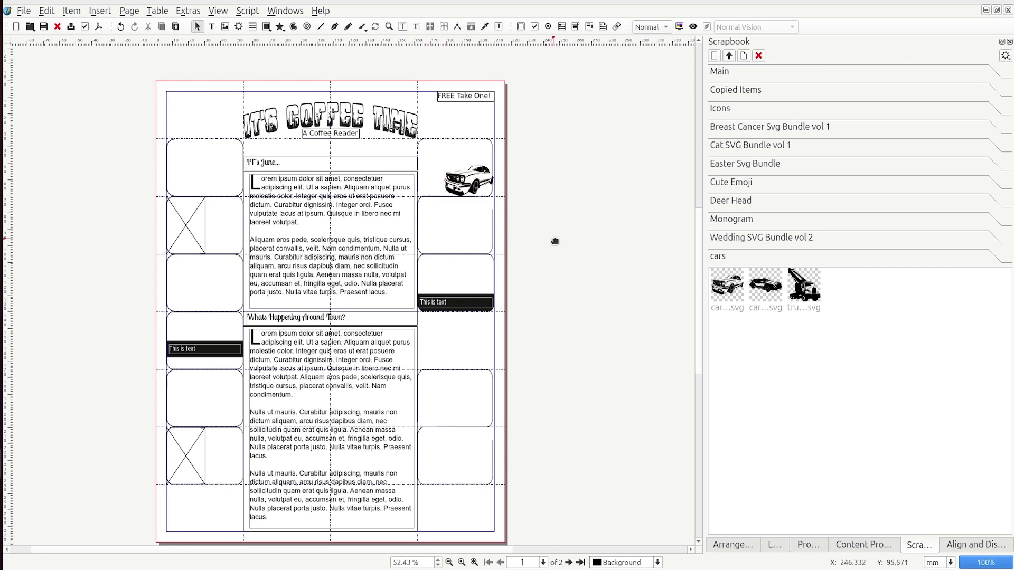
Step: Place the second car drawing from the cars scrapbook, reduced in size, in the fifth left-column frame
{"action": "left_click_drag", "start_coordinate": [766, 285], "coordinate": [566, 150]}
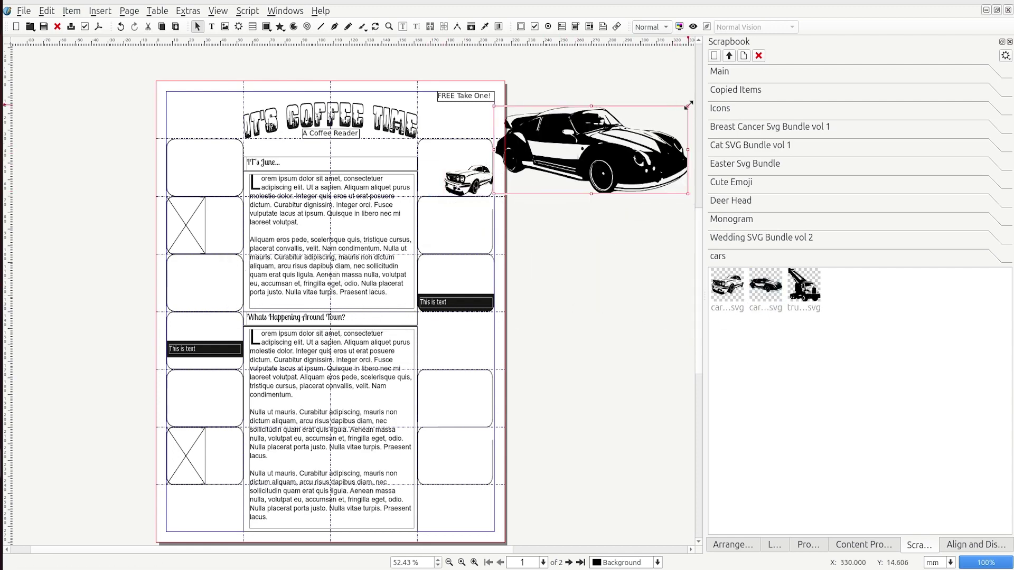
{"action": "left_click_drag", "start_coordinate": [688, 106], "coordinate": [551, 167]}
{"action": "left_click_drag", "start_coordinate": [530, 177], "coordinate": [203, 404]}
Step: Place the truck drawing from the cars scrapbook, reduced to fit, in the lowest right-column frame
{"action": "left_click_drag", "start_coordinate": [803, 285], "coordinate": [554, 243]}
{"action": "left_click_drag", "start_coordinate": [680, 104], "coordinate": [508, 282]}
{"action": "left_click_drag", "start_coordinate": [481, 322], "coordinate": [443, 466]}
{"action": "left_click_drag", "start_coordinate": [412, 425], "coordinate": [419, 432]}
{"action": "left_click_drag", "start_coordinate": [460, 460], "coordinate": [453, 461]}
{"action": "left_click", "coordinate": [526, 434]}
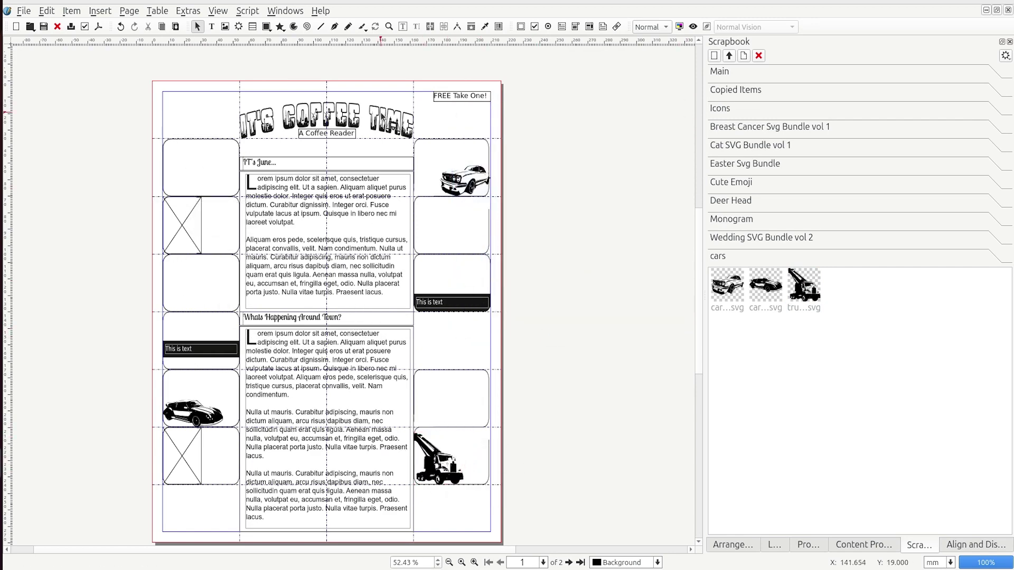
Step: Duplicate the "FREE Take One!" text frame to the page's upper-left corner and change its text to "June 1, 2024"
{"action": "left_click", "coordinate": [451, 98]}
{"action": "key", "text": "ctrl+d"}
{"action": "left_click_drag", "start_coordinate": [475, 103], "coordinate": [238, 97]}
{"action": "double_click", "coordinate": [199, 99]}
{"action": "key", "text": "Escape"}
{"action": "double_click", "coordinate": [230, 99]}
{"action": "key", "text": "ctrl+a"}
{"action": "type", "text": "Jun"}
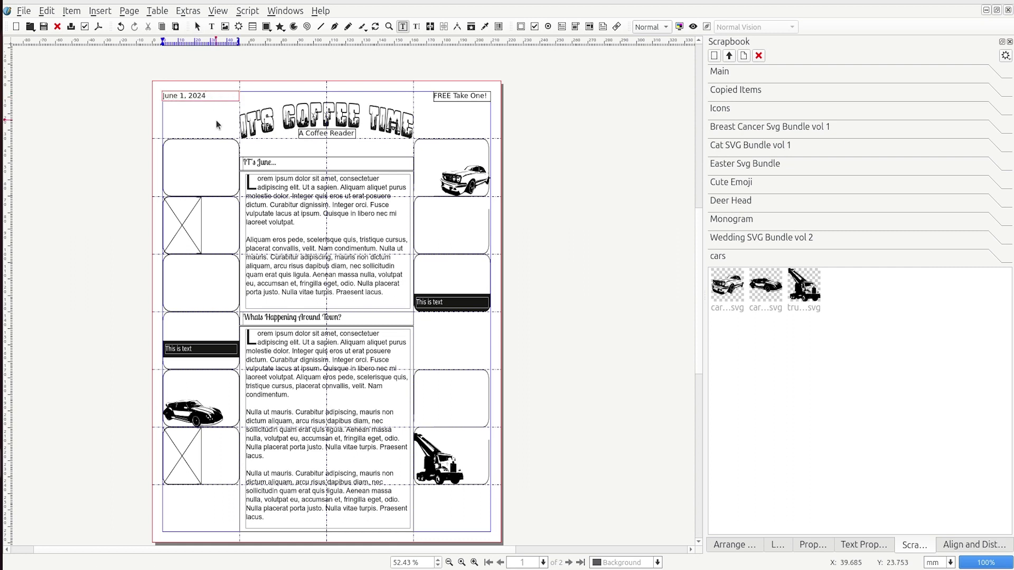
{"action": "left_click", "coordinate": [216, 121]}
Step: Add the text "Bob Dealer Car Sales ! Great Prices" and fit its text frame over the top right-column frame, about 47.6 × 34.9 mm
{"action": "double_click", "coordinate": [447, 123]}
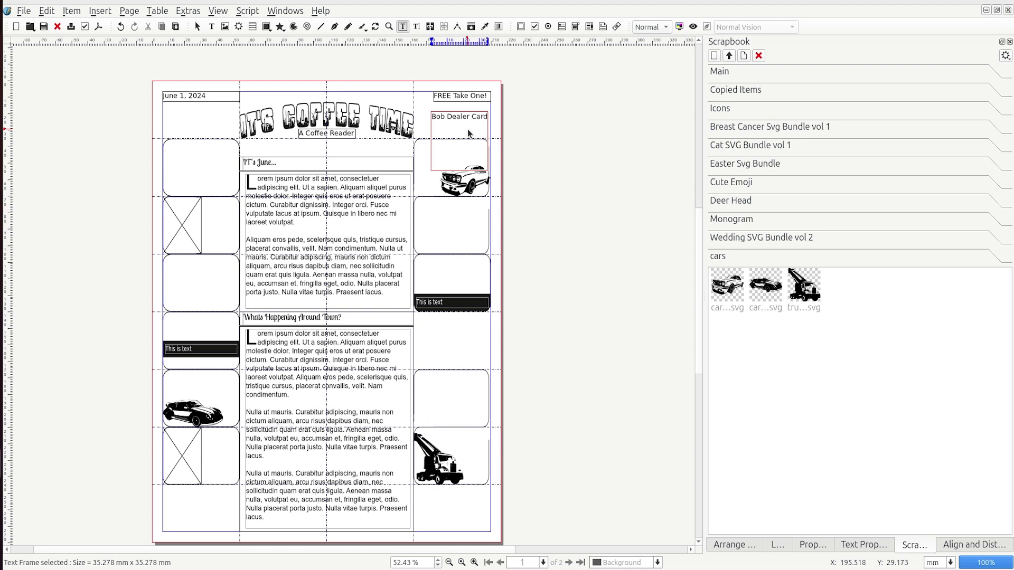
{"action": "key", "text": "Escape"}
{"action": "left_click_drag", "start_coordinate": [469, 134], "coordinate": [490, 177]}
{"action": "left_click_drag", "start_coordinate": [456, 140], "coordinate": [456, 139]}
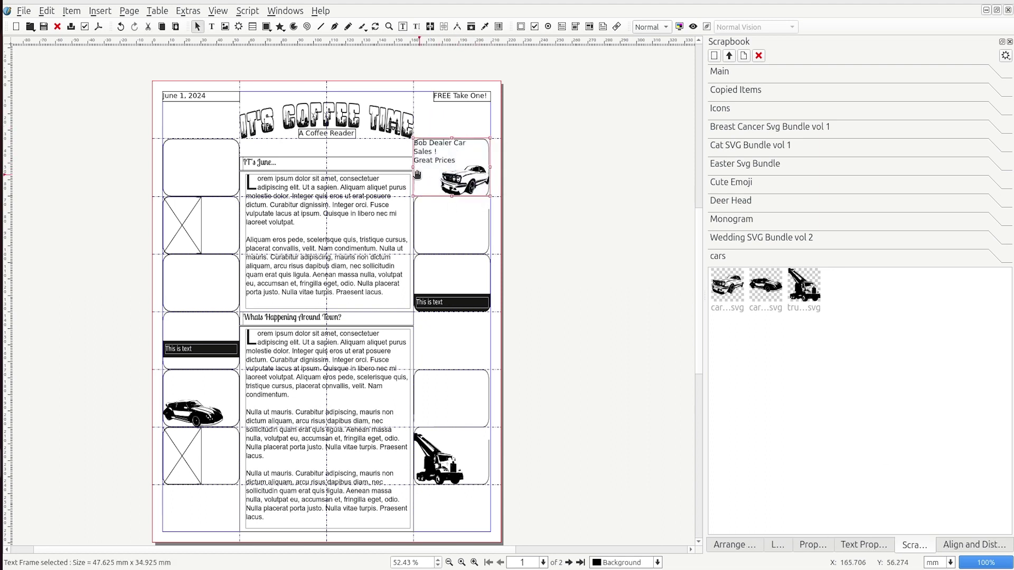
Step: Give the car sales text 1 mm top and bottom and 2 mm left and right text distances, and center it
{"action": "left_click", "coordinate": [813, 544]}
{"action": "left_click", "coordinate": [864, 544]}
{"action": "left_click", "coordinate": [998, 429]}
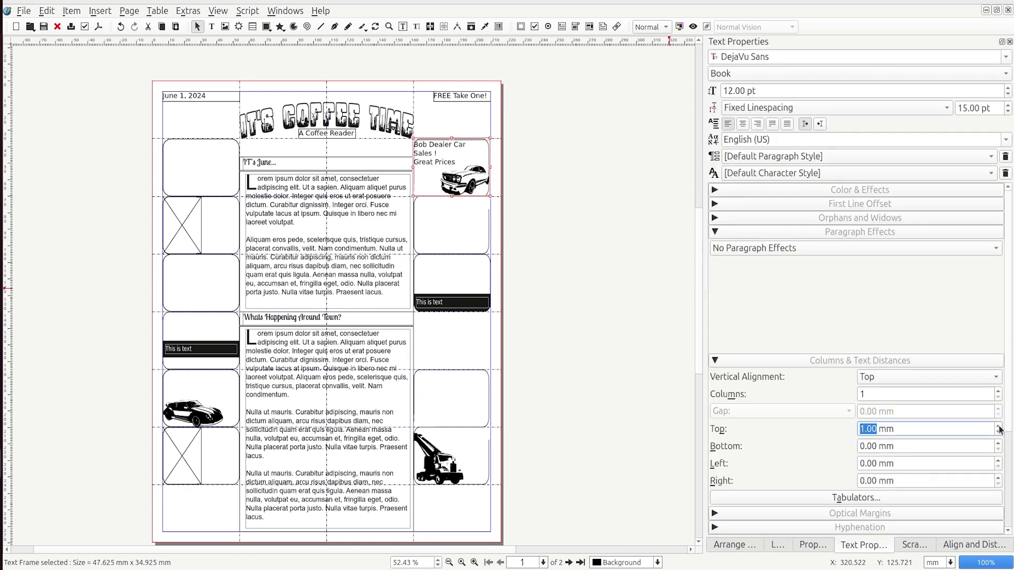
{"action": "left_click", "coordinate": [998, 444]}
{"action": "left_click", "coordinate": [998, 443]}
{"action": "left_click", "coordinate": [998, 461]}
{"action": "left_click", "coordinate": [999, 461]}
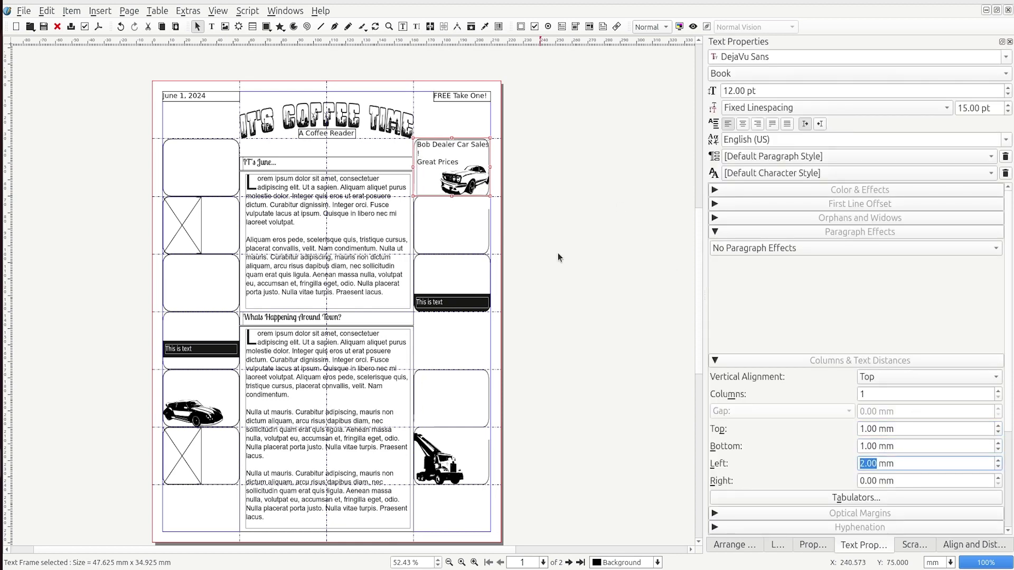
{"action": "left_click", "coordinate": [742, 123]}
{"action": "left_click", "coordinate": [470, 143]}
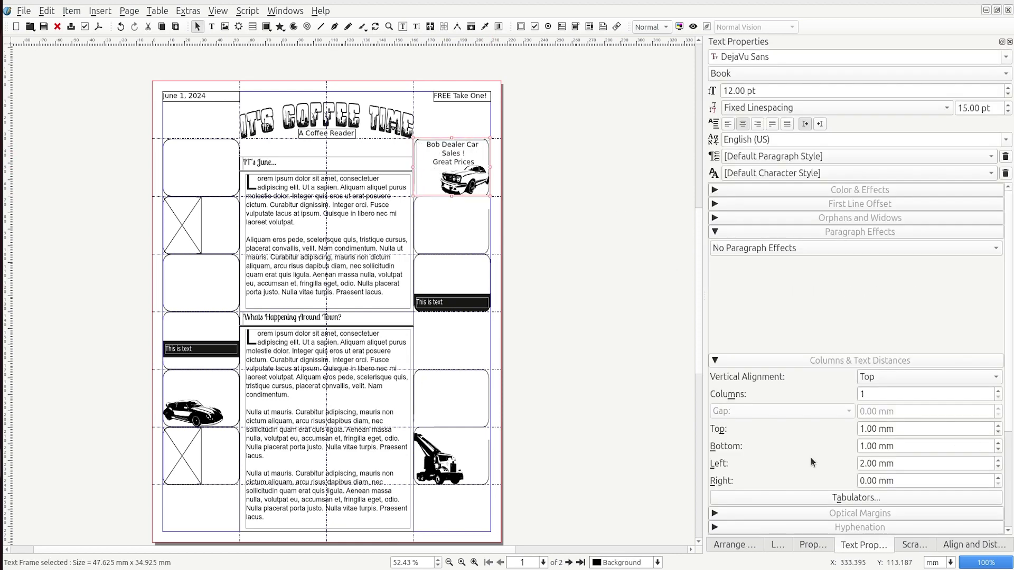
{"action": "left_click", "coordinate": [998, 479]}
{"action": "left_click", "coordinate": [998, 478]}
Step: Duplicate the car sales text frame onto the fifth left-column frame, above its car drawing
{"action": "left_click", "coordinate": [456, 154]}
{"action": "key", "text": "ctrl+d"}
{"action": "left_click_drag", "start_coordinate": [457, 165], "coordinate": [210, 381]}
{"action": "double_click", "coordinate": [199, 158]}
{"action": "left_click", "coordinate": [141, 228]}
Step: Duplicate the car sales text frame onto the truck drawing's frame and align that copy to the right
{"action": "left_click", "coordinate": [206, 157]}
{"action": "key", "text": "ctrl+d"}
{"action": "left_click_drag", "start_coordinate": [205, 155], "coordinate": [455, 443]}
{"action": "left_click", "coordinate": [757, 124]}
Step: Change the beginning of the truck ad's text to "Bob's Towing", keeping "Great Prices" after it
{"action": "double_click", "coordinate": [475, 432]}
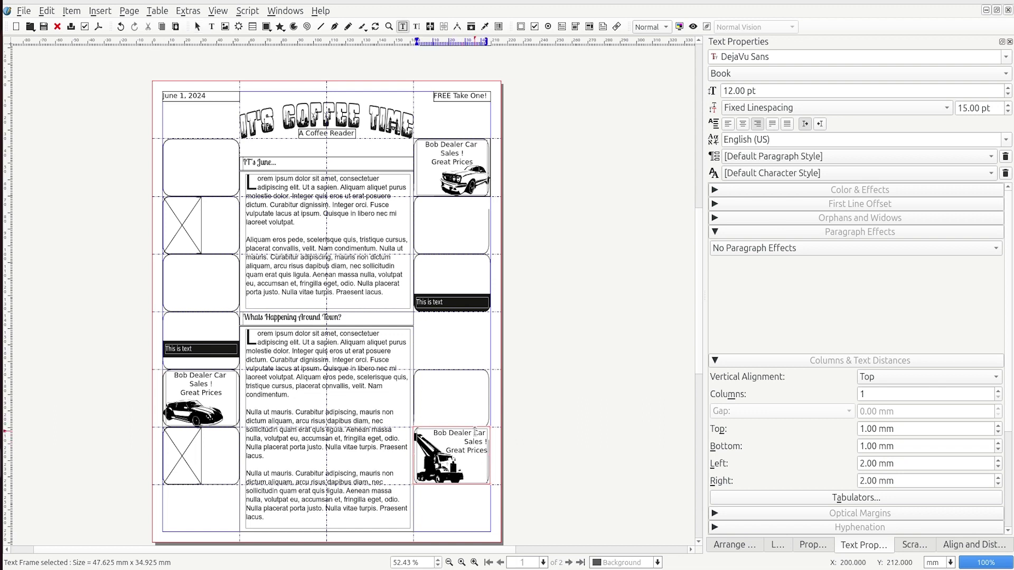
{"action": "key", "text": "Delete"}
{"action": "key", "text": "Delete"}
{"action": "key", "text": "Delete"}
{"action": "key", "text": "BackSpace"}
{"action": "key", "text": "BackSpace"}
{"action": "key", "text": "BackSpace"}
{"action": "key", "text": "BackSpace"}
{"action": "key", "text": "BackSpace"}
{"action": "key", "text": "BackSpace"}
{"action": "key", "text": "BackSpace"}
{"action": "key", "text": "BackSpace"}
{"action": "type", "text": "'s "}
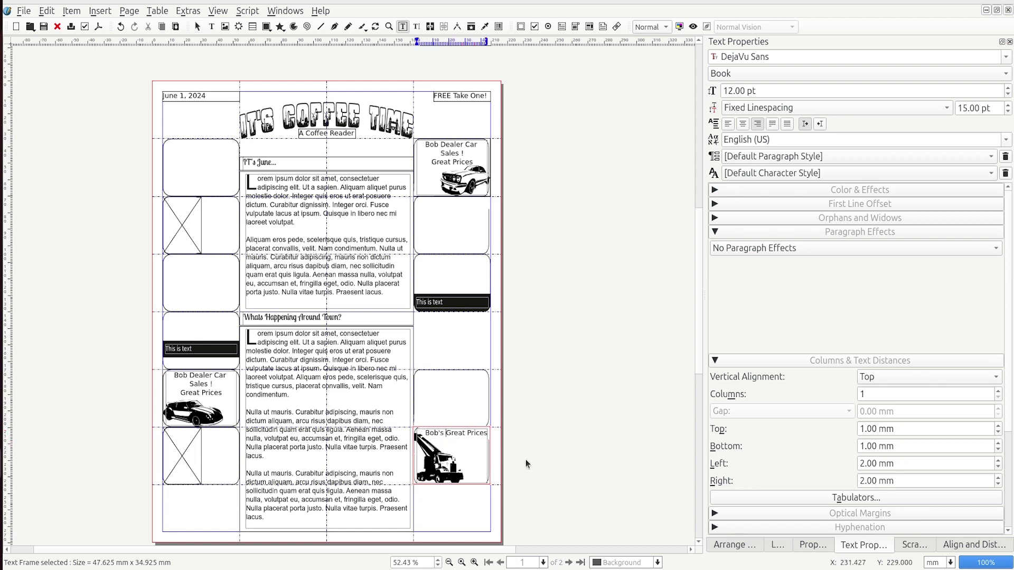
{"action": "type", "text": "Towing Great"}
Step: Replace "Great Prices" in the truck ad with "Get Unstuck!" and "Now!!", separated by a blank line
{"action": "key", "text": "shift+End"}
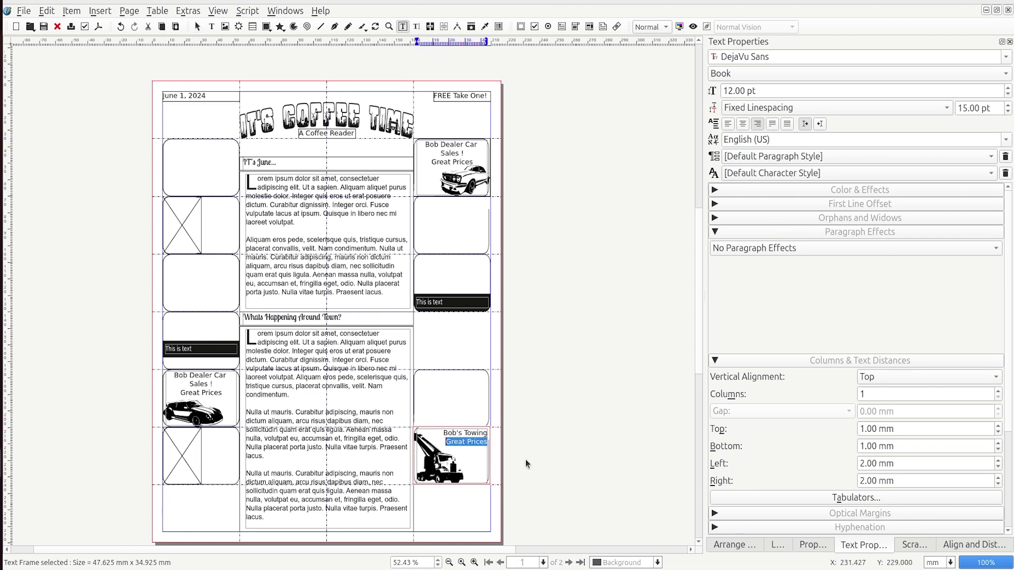
{"action": "type", "text": "Get Unstuck!"}
{"action": "key", "text": "Return"}
{"action": "type", "text": "Now!!"}
{"action": "key", "text": "Home"}
{"action": "key", "text": "Return"}
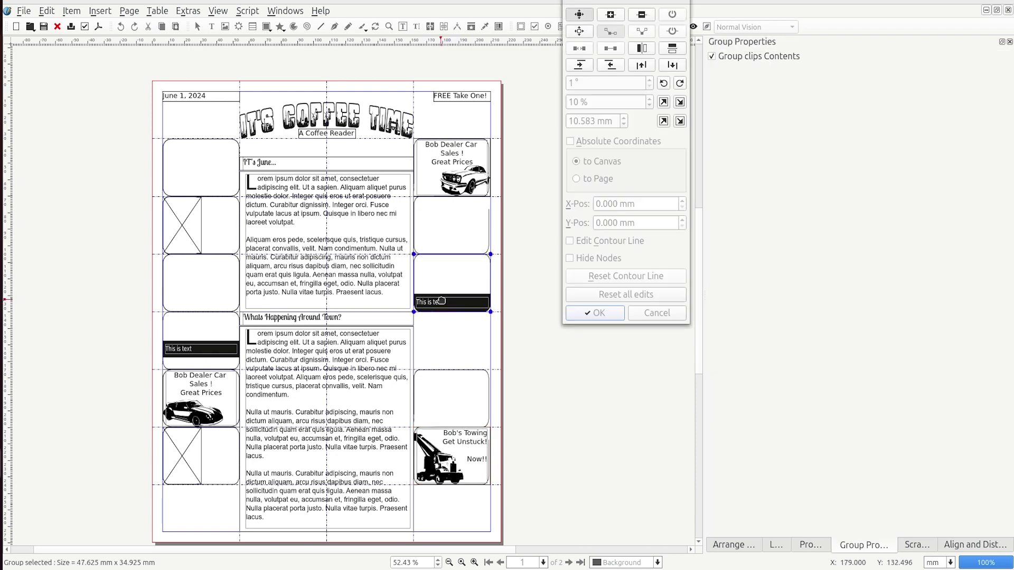
Step: Replace the right-column black banner's placeholder text with "50 % OFF Jan 1 - Jan 14th"
{"action": "left_click", "coordinate": [595, 313]}
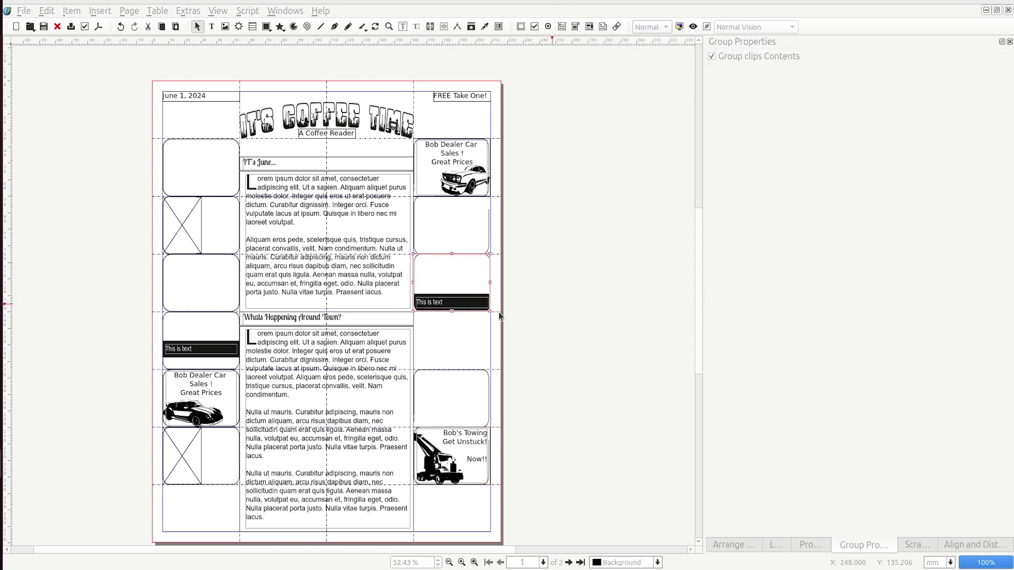
{"action": "left_click", "coordinate": [500, 314]}
{"action": "double_click", "coordinate": [455, 304]}
{"action": "key", "text": "ctrl+a"}
{"action": "type", "text": "50"}
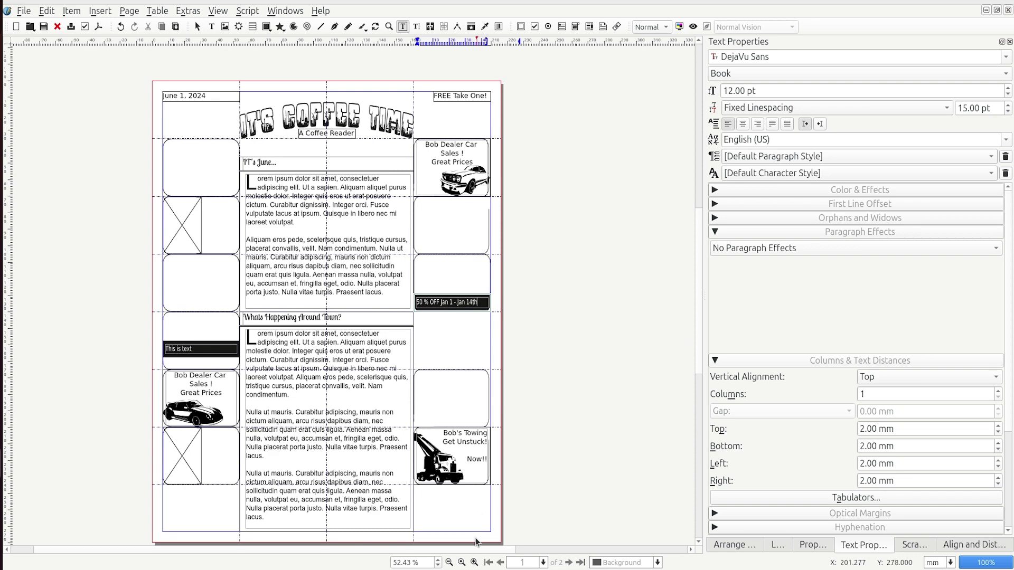
Step: Duplicate the "Bob's Towing" text frame onto the frame with the 50 % OFF banner
{"action": "left_click", "coordinate": [463, 449]}
{"action": "left_click", "coordinate": [597, 428]}
{"action": "left_click", "coordinate": [479, 455]}
{"action": "key", "text": "ctrl+d"}
{"action": "left_click_drag", "start_coordinate": [480, 456], "coordinate": [480, 282]}
Step: Change the text copy above the 50 % OFF banner to "Awesome Sale Right Now" and center it
{"action": "double_click", "coordinate": [463, 271]}
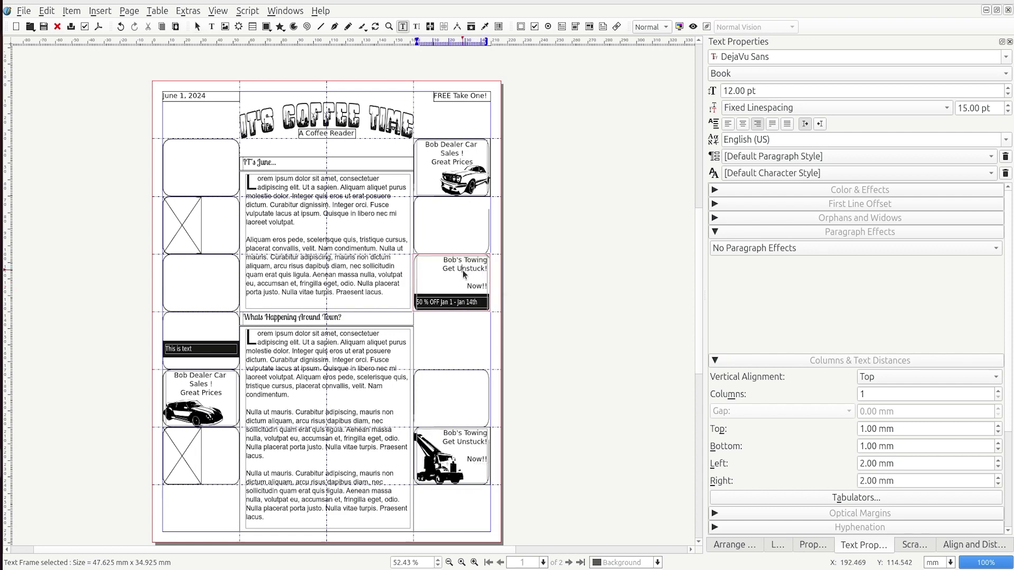
{"action": "double_click", "coordinate": [462, 271]}
{"action": "key", "text": "ctrl+a"}
{"action": "type", "text": "Awe"}
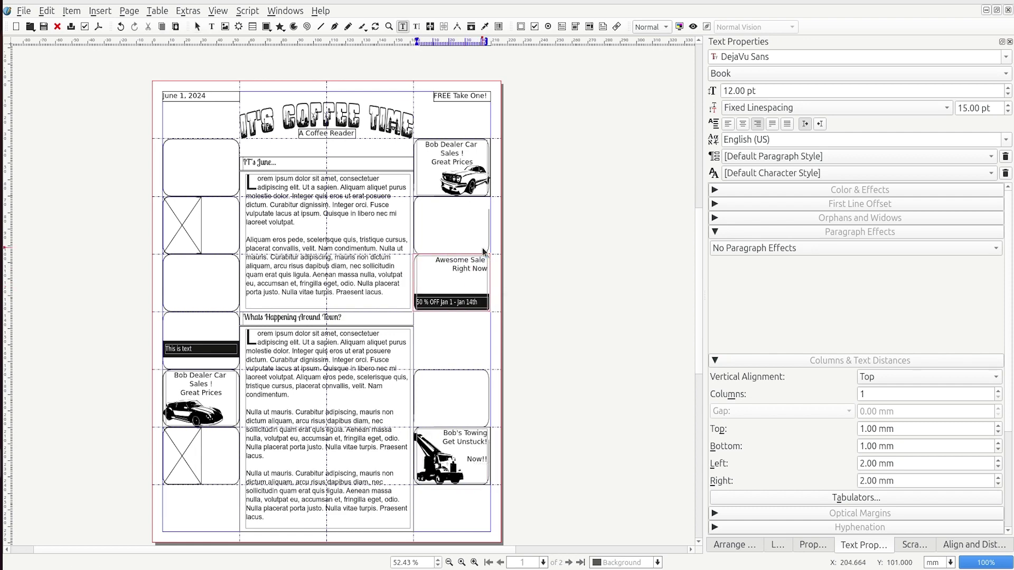
{"action": "left_click", "coordinate": [744, 126]}
{"action": "left_click", "coordinate": [591, 253]}
Step: Replace the left-column black banner's placeholder text with "BOGO OFFER" and center it
{"action": "double_click", "coordinate": [203, 350]}
{"action": "key", "text": "Escape"}
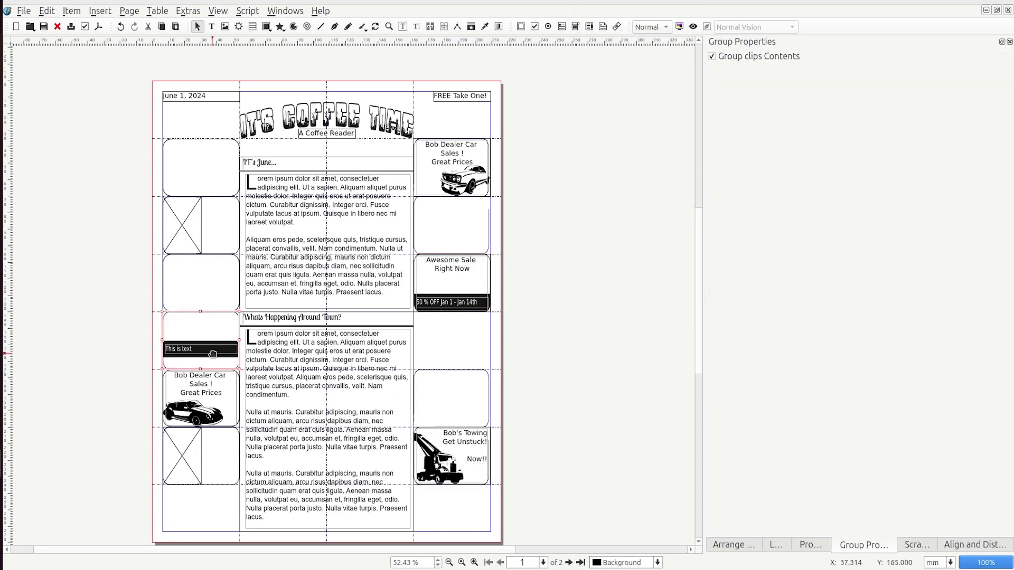
{"action": "double_click", "coordinate": [203, 350]}
{"action": "key", "text": "ctrl+a"}
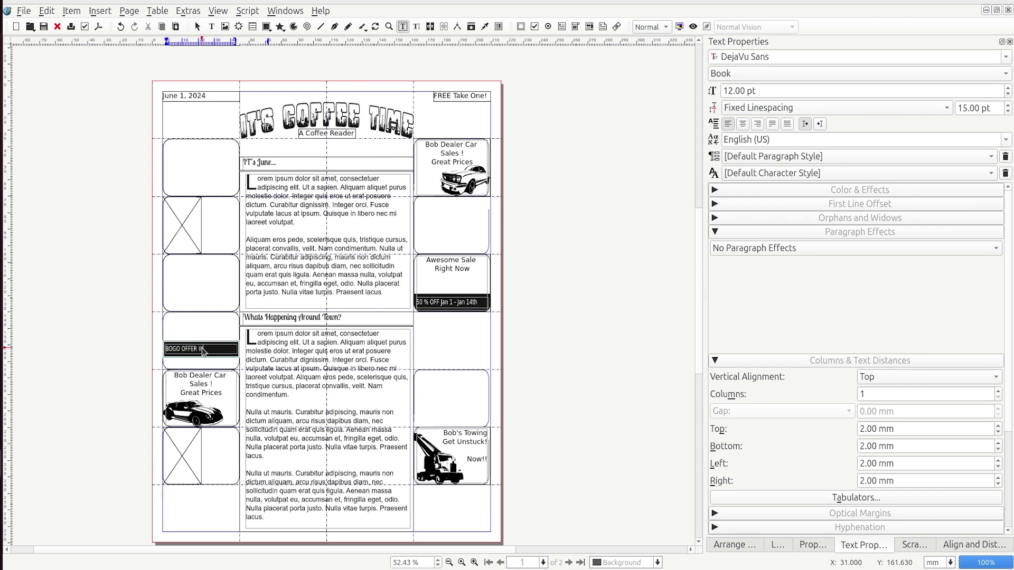
{"action": "left_click", "coordinate": [745, 126]}
Step: Duplicate the "Awesome Sale Right Now" text frame onto the third left-column frame
{"action": "left_click", "coordinate": [460, 272]}
{"action": "key", "text": "Escape"}
{"action": "left_click", "coordinate": [471, 287]}
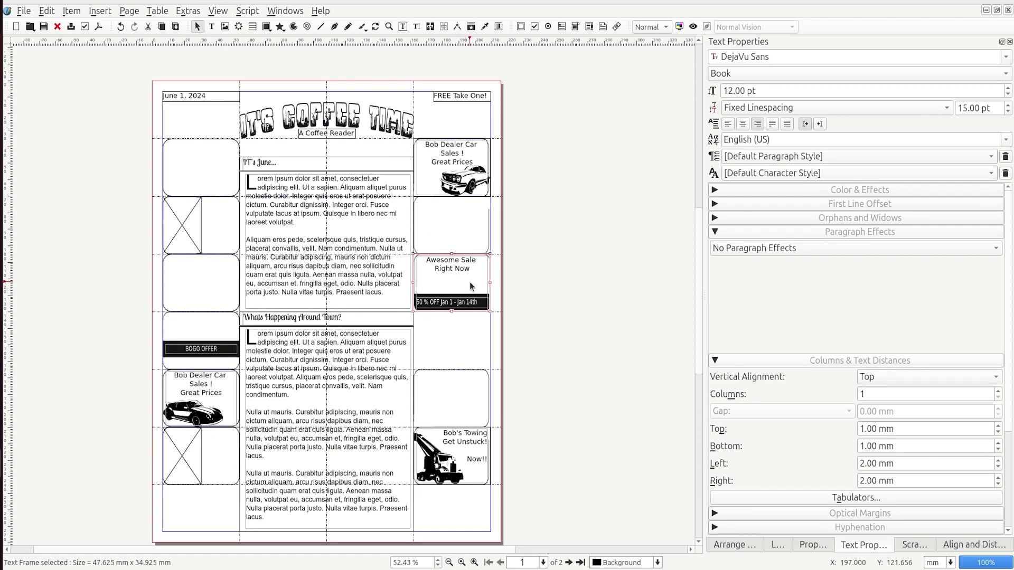
{"action": "key", "text": "ctrl+d"}
{"action": "left_click_drag", "start_coordinate": [470, 287], "coordinate": [217, 283]}
Step: Change the text in the third left-column frame to "Need Legal Assistance?"
{"action": "double_click", "coordinate": [198, 267]}
{"action": "key", "text": "ctrl+a"}
{"action": "type", "text": "NEE"}
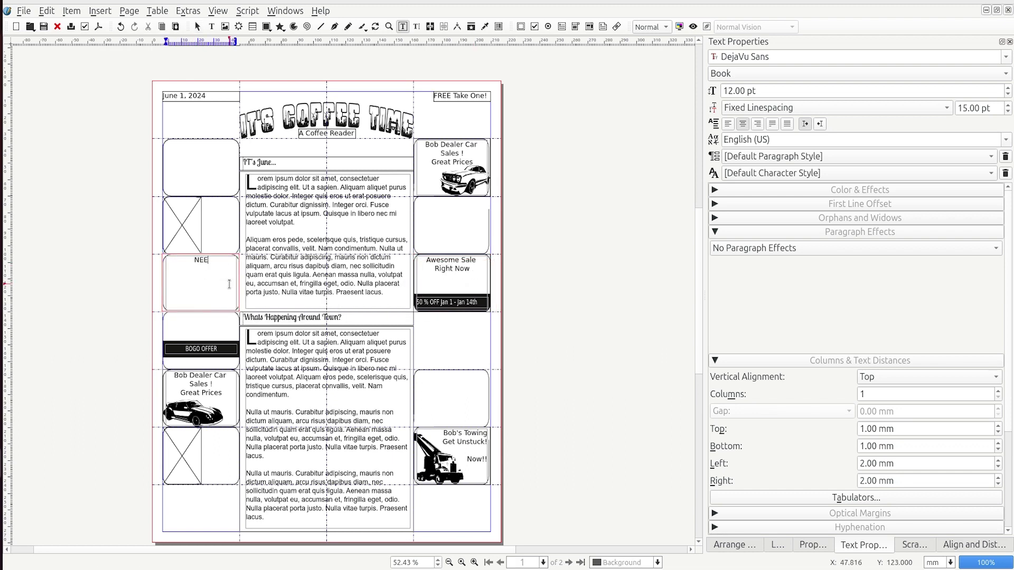
{"action": "type", "text": "d Legal Assistance?"}
{"action": "key", "text": "Escape"}
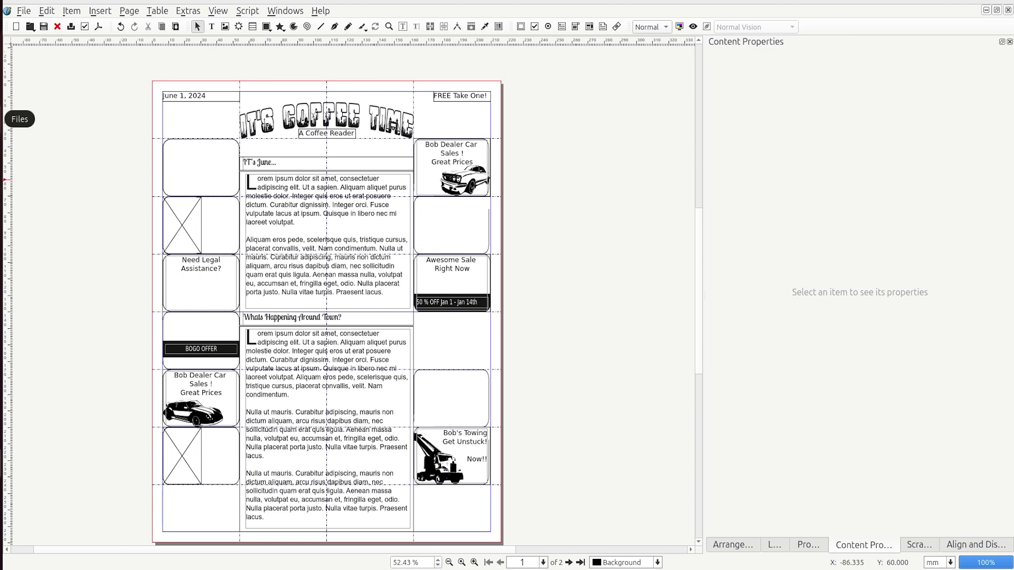
Step: Place no-bg-01.png from the coffee reader folder into the image frame within the second left-column frame
{"action": "left_click", "coordinate": [1, 119]}
{"action": "left_click_drag", "start_coordinate": [346, 59], "coordinate": [615, 55]}
{"action": "left_click", "coordinate": [501, 107]}
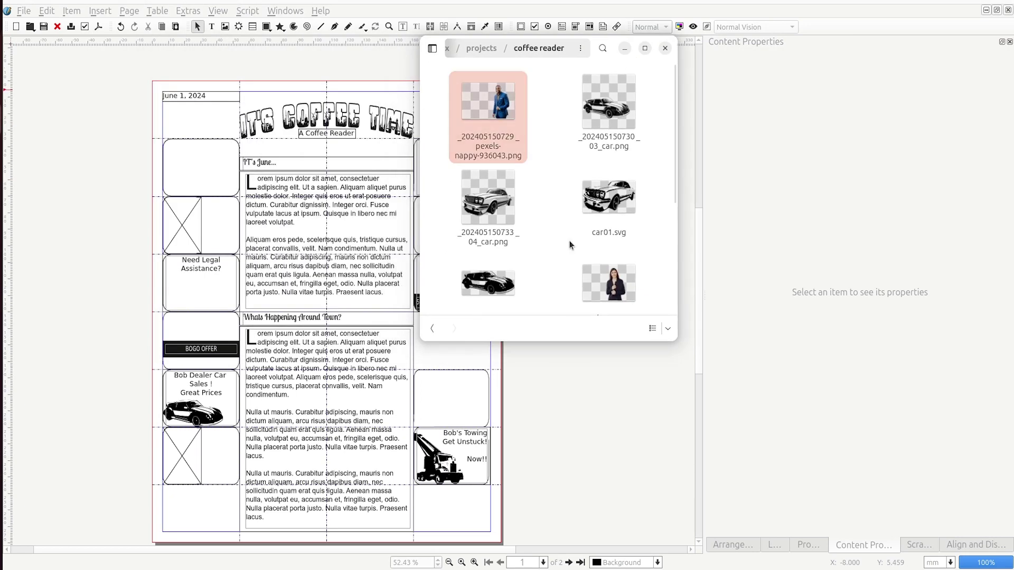
{"action": "left_click", "coordinate": [190, 234]}
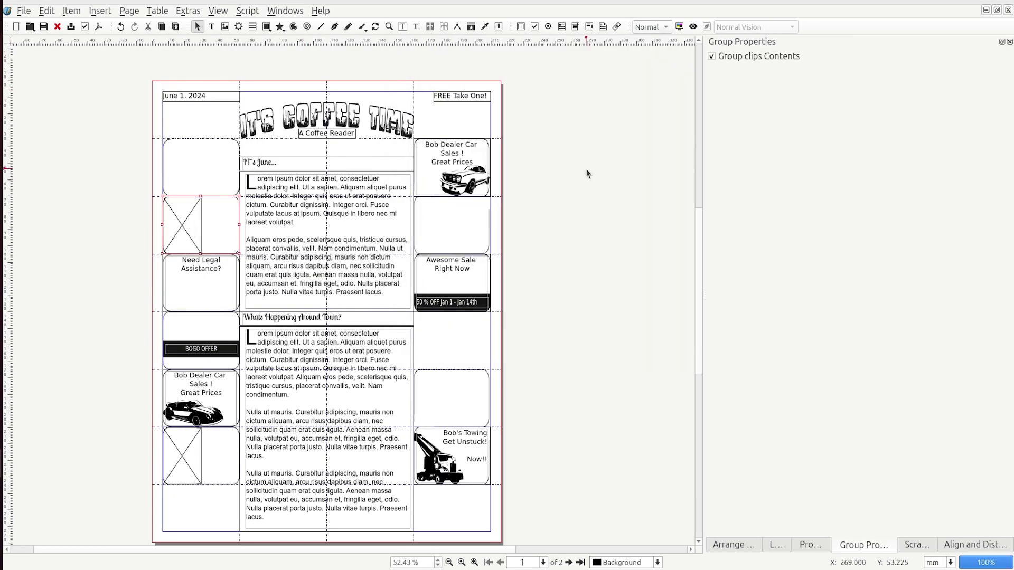
{"action": "right_click", "coordinate": [176, 218]}
{"action": "key", "text": "Escape"}
{"action": "left_click", "coordinate": [139, 268]}
{"action": "left_click", "coordinate": [186, 222]}
{"action": "left_click", "coordinate": [1, 119]}
{"action": "left_click_drag", "start_coordinate": [610, 264], "coordinate": [180, 231]}
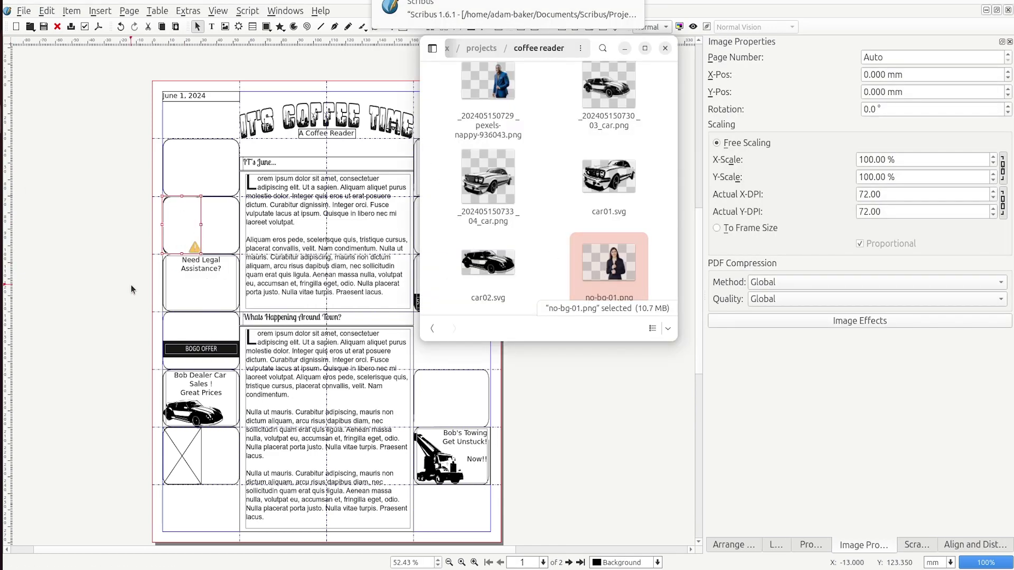
Step: Scale the woman's photo freely to 3.17 % and shift it within its image frame to about X -27.3 mm, Y -2.4 mm
{"action": "right_click", "coordinate": [181, 220]}
{"action": "key", "text": "Escape"}
{"action": "left_click", "coordinate": [716, 228]}
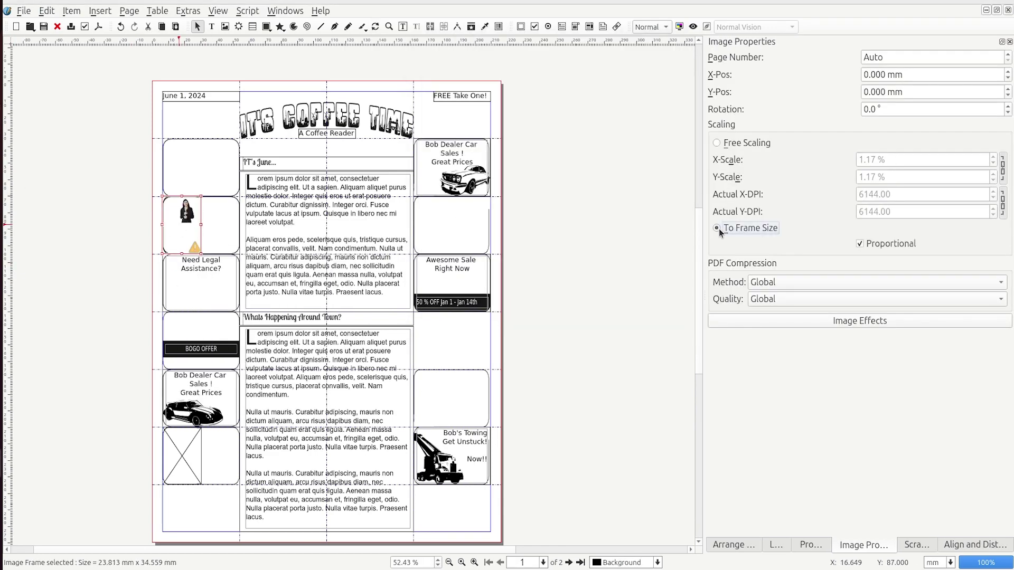
{"action": "left_click", "coordinate": [717, 142]}
{"action": "scroll", "coordinate": [993, 160], "scroll_direction": "up", "scroll_amount": 1}
{"action": "double_click", "coordinate": [182, 227]}
{"action": "left_click_drag", "start_coordinate": [182, 227], "coordinate": [219, 229]}
{"action": "left_click", "coordinate": [993, 157]}
{"action": "left_click", "coordinate": [993, 157]}
{"action": "left_click", "coordinate": [993, 157]}
{"action": "key", "text": "Down"}
{"action": "key", "text": "Down"}
Step: Apply the Grayscale image effect to the woman's photo
{"action": "key", "text": "ctrl+e"}
{"action": "double_click", "coordinate": [372, 218]}
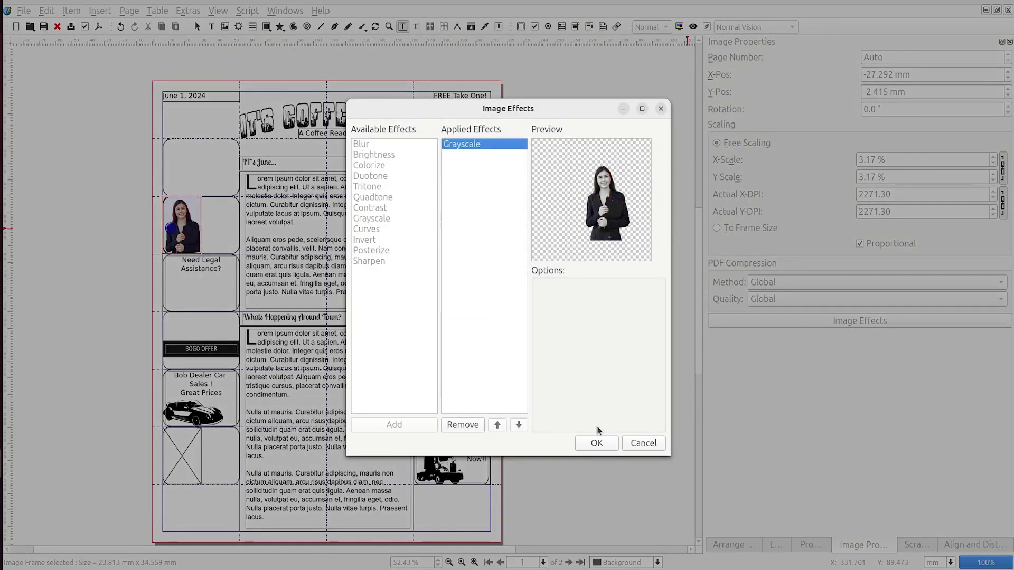
{"action": "left_click", "coordinate": [602, 443]}
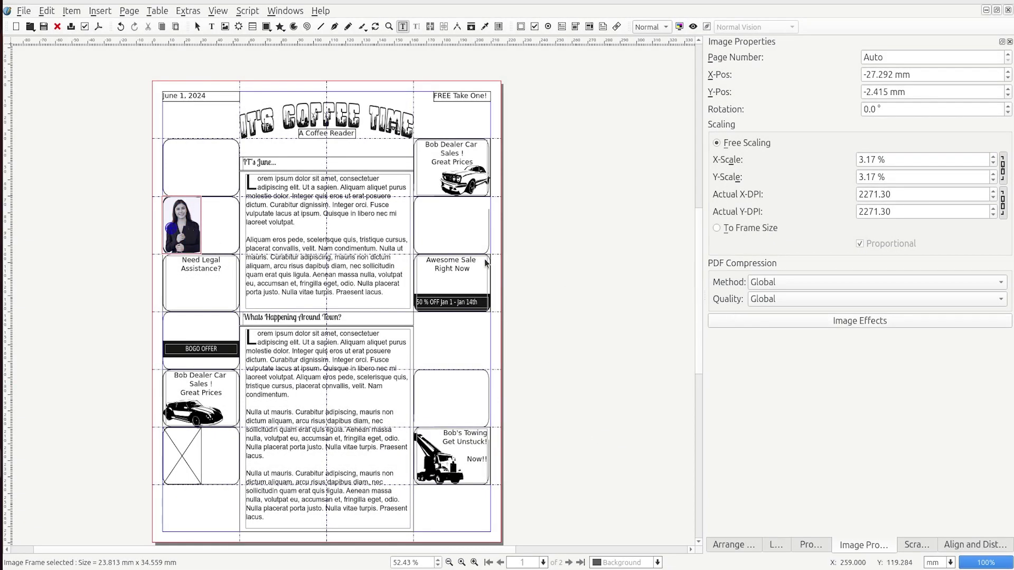
Step: Place the photo of the man in the blue suit into the image frame within the sixth left-column frame
{"action": "left_click", "coordinate": [225, 459]}
{"action": "left_click", "coordinate": [178, 457], "text": "ctrl"}
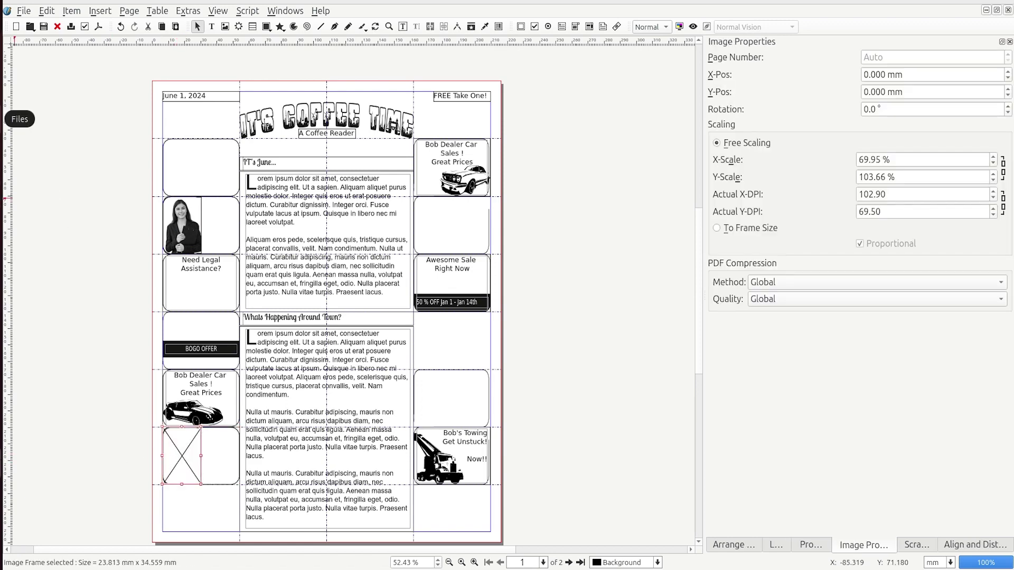
{"action": "left_click", "coordinate": [2, 119]}
{"action": "left_click_drag", "start_coordinate": [491, 88], "coordinate": [177, 463]}
{"action": "left_click", "coordinate": [177, 464]}
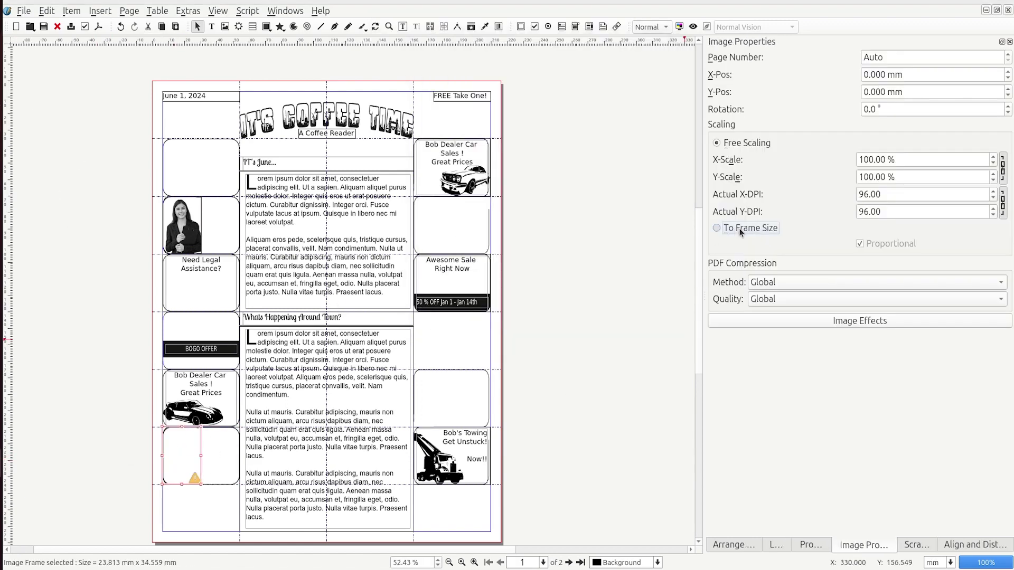
Step: Scale the man's photo freely to 13.56 % and shift it within its frame to about X -28.0 mm, Y 0.2 mm
{"action": "left_click", "coordinate": [739, 230]}
{"action": "left_click", "coordinate": [717, 143]}
{"action": "scroll", "coordinate": [878, 159], "scroll_direction": "up", "scroll_amount": 5}
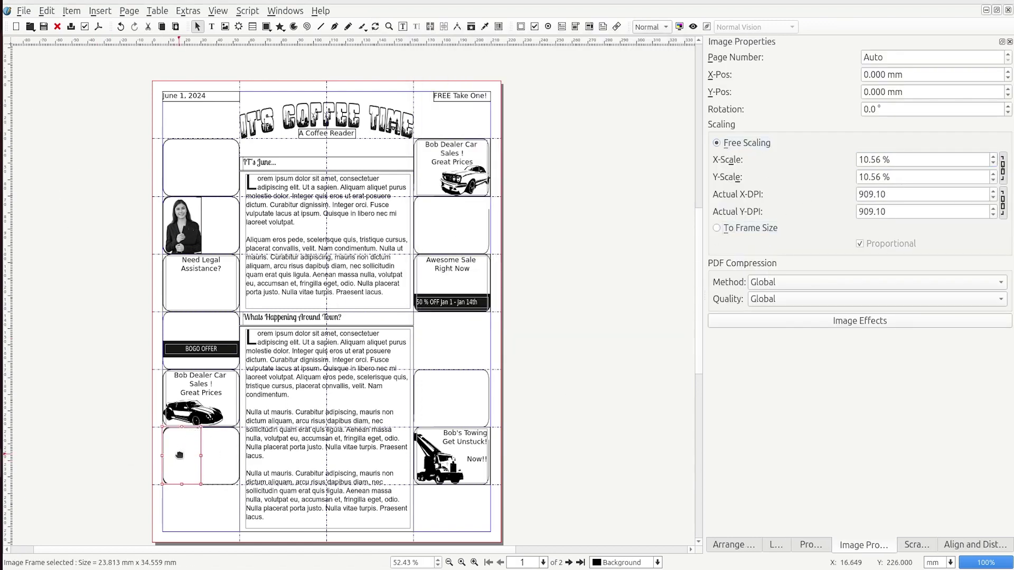
{"action": "scroll", "coordinate": [993, 160], "scroll_direction": "up", "scroll_amount": 3}
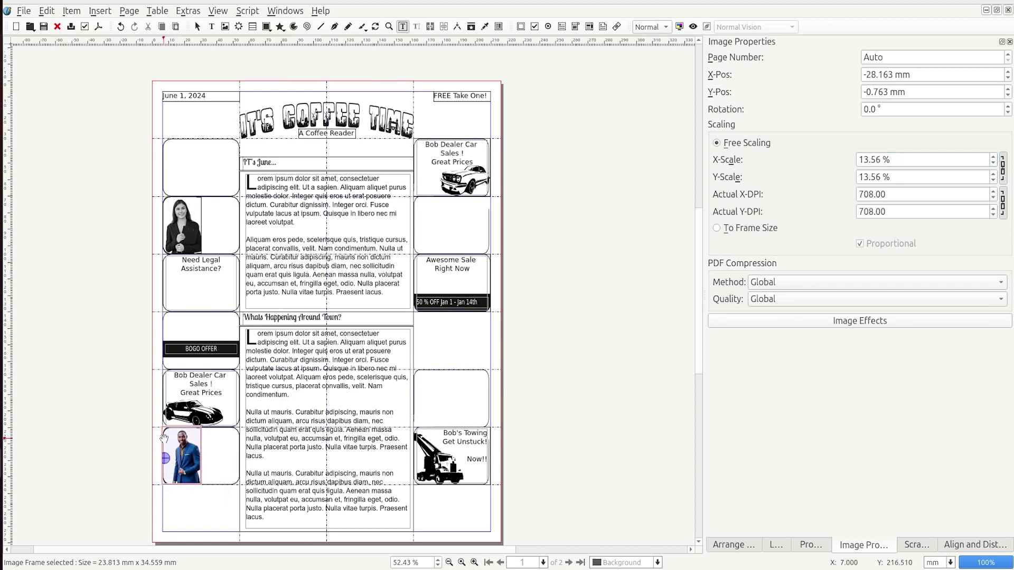
Step: Apply the Grayscale image effect to the man's photo
{"action": "left_click", "coordinate": [859, 320]}
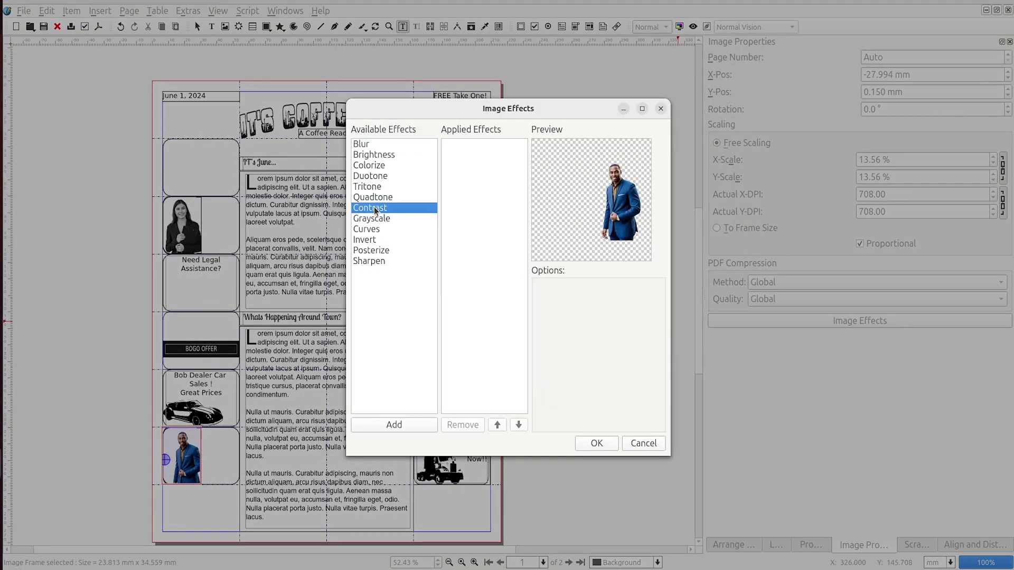
{"action": "left_click", "coordinate": [596, 444]}
{"action": "left_click", "coordinate": [859, 321]}
{"action": "left_click", "coordinate": [372, 219]}
{"action": "left_click", "coordinate": [393, 425]}
{"action": "left_click", "coordinate": [596, 444]}
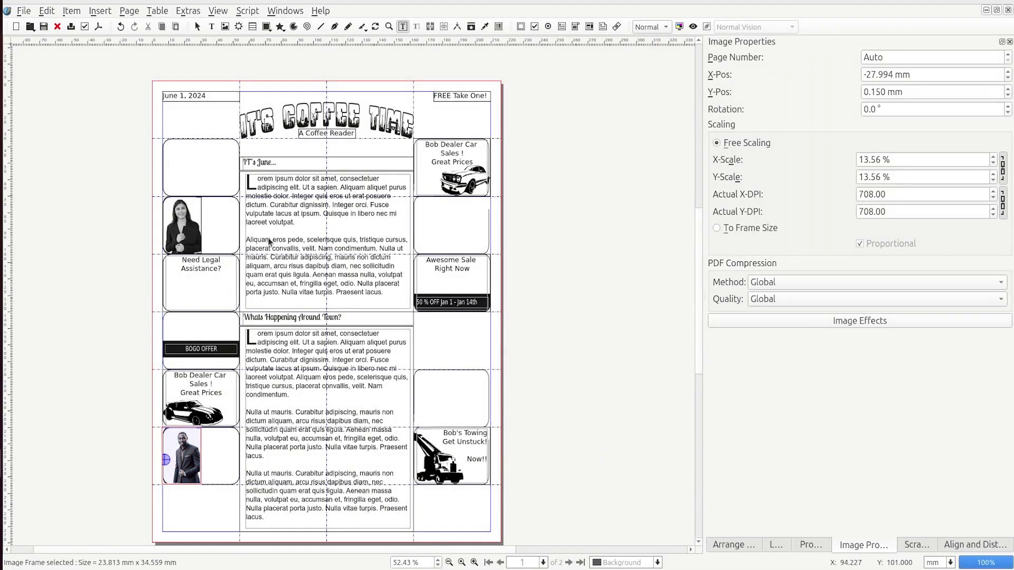
Step: Copy the "Need Legal Assistance?" text frame and fit the copy beside the woman's photo
{"action": "left_click", "coordinate": [195, 269]}
{"action": "key", "text": "ctrl+a"}
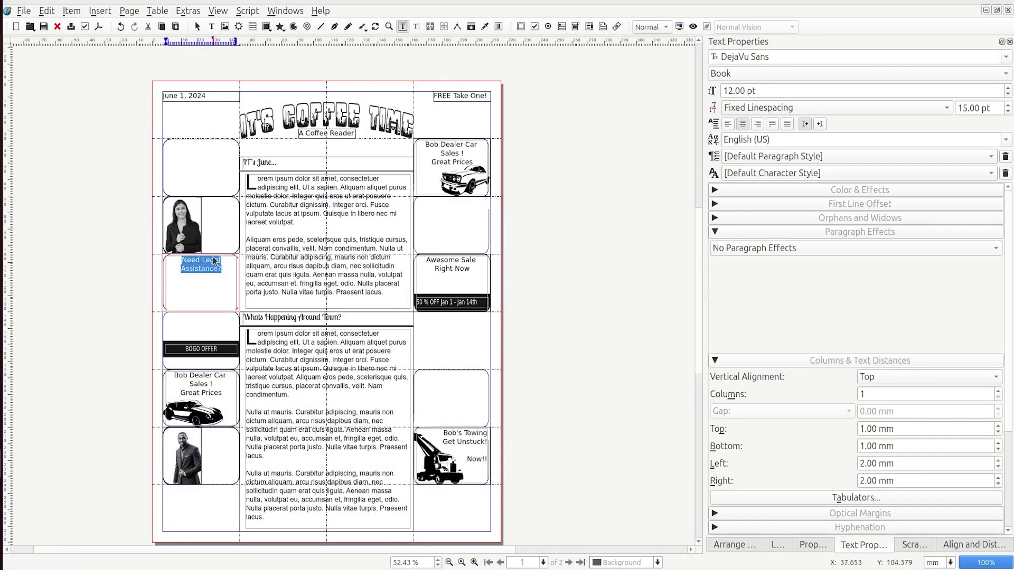
{"action": "key", "text": "Escape"}
{"action": "key", "text": "ctrl+c"}
{"action": "key", "text": "ctrl+v"}
{"action": "left_click_drag", "start_coordinate": [188, 284], "coordinate": [203, 225]}
Step: Set all text in the frame beside the woman's photo to 9 pt
{"action": "double_click", "coordinate": [217, 219]}
{"action": "key", "text": "ctrl+a"}
{"action": "triple_click", "coordinate": [795, 88]}
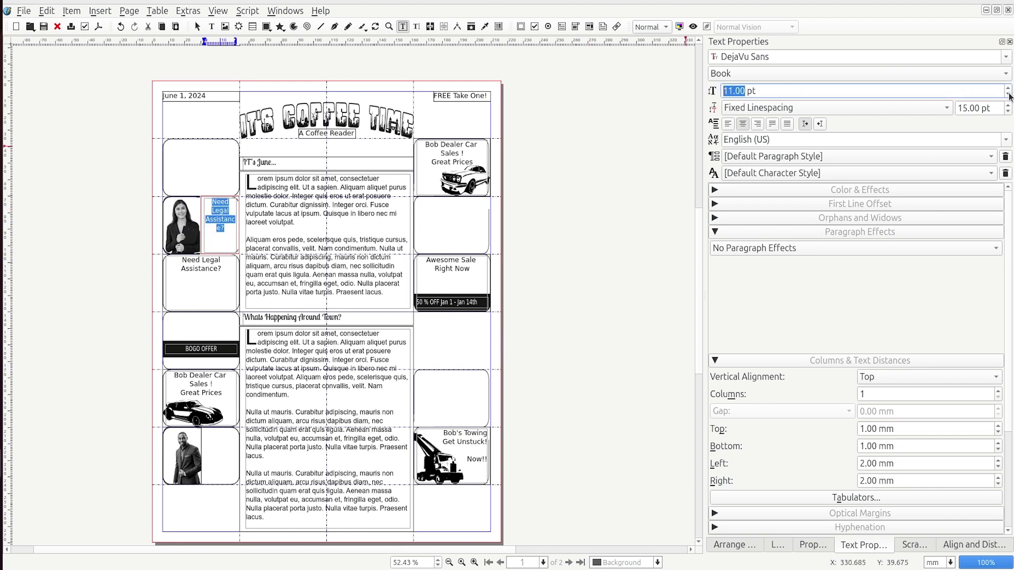
{"action": "type", "text": "9"}
{"action": "key", "text": "Return"}
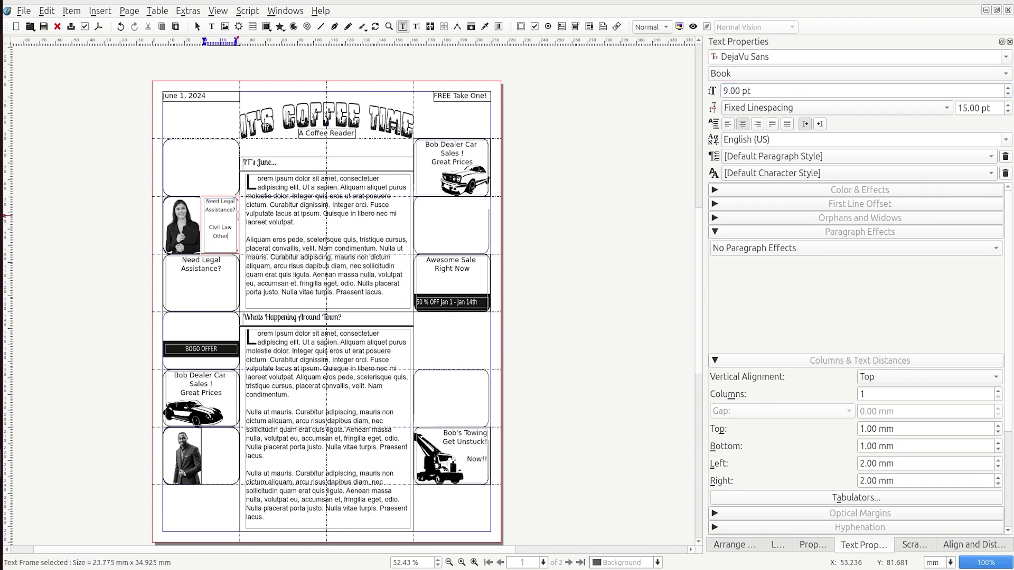
Step: Add the lines "Civil Law" and "Criminal Law" beneath the legal question and left-align the text
{"action": "type", "text": "Law"}
{"action": "key", "text": "ctrl+r"}
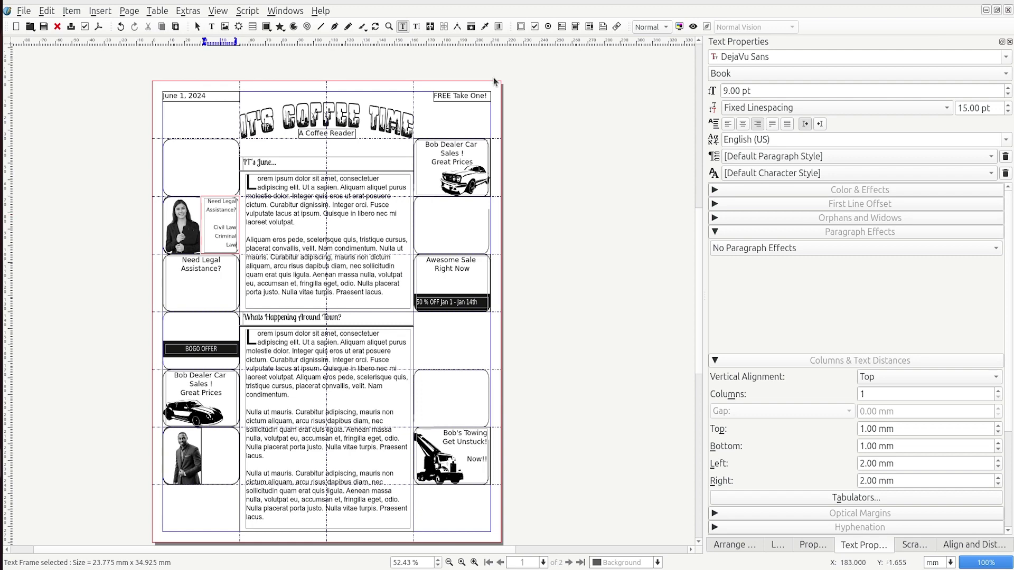
{"action": "left_click", "coordinate": [729, 124]}
Step: Try a paragraph effect on the "Civil Law" and "Criminal Law" lines, returning them to No Paragraph Effects
{"action": "left_click_drag", "start_coordinate": [227, 245], "coordinate": [201, 229]}
{"action": "left_click", "coordinate": [826, 234]}
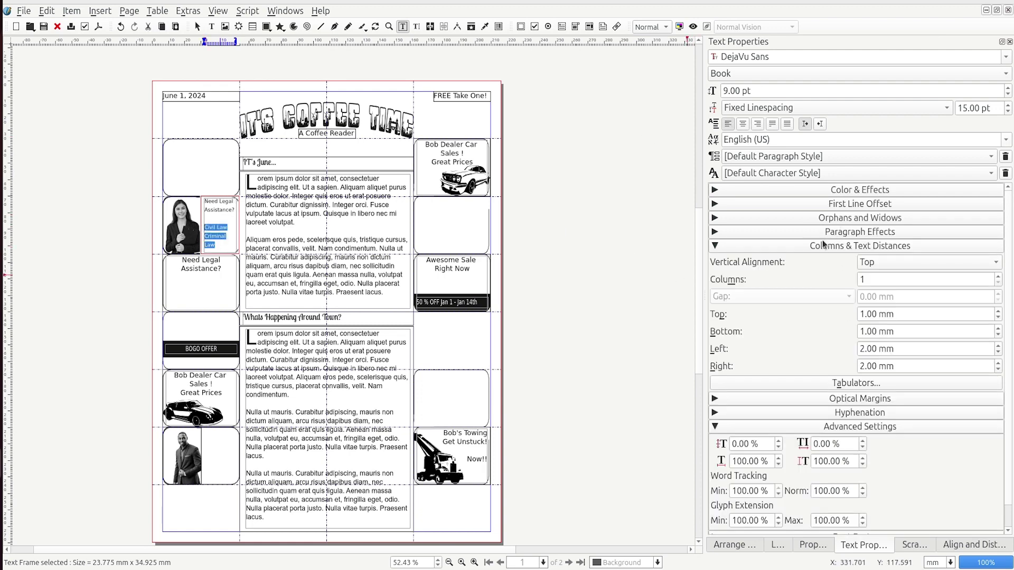
{"action": "left_click", "coordinate": [821, 234]}
{"action": "left_click", "coordinate": [784, 248]}
{"action": "left_click", "coordinate": [769, 281]}
{"action": "scroll", "coordinate": [765, 247], "scroll_direction": "up", "scroll_amount": 2}
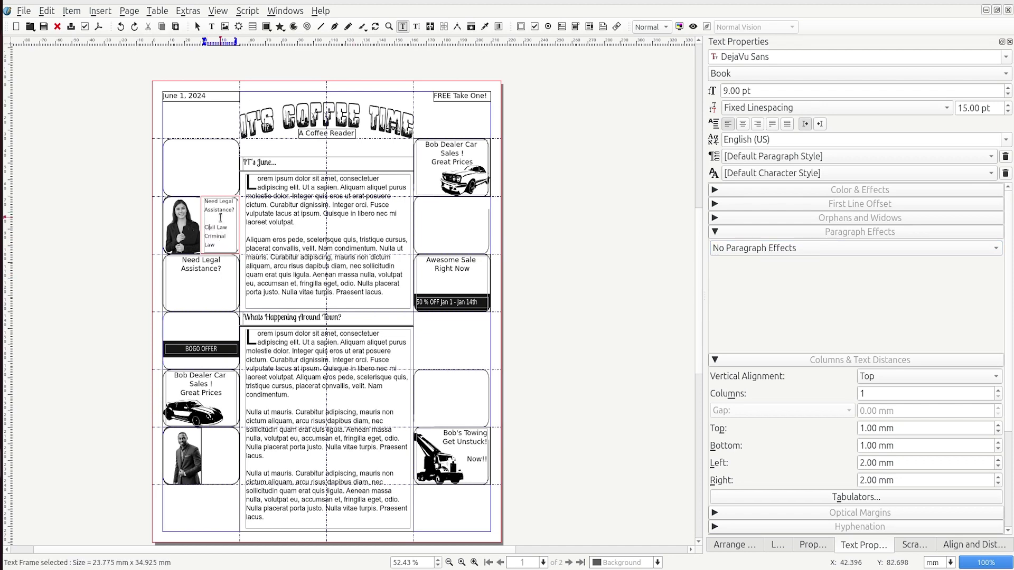
{"action": "left_click", "coordinate": [831, 235]}
{"action": "left_click", "coordinate": [831, 232]}
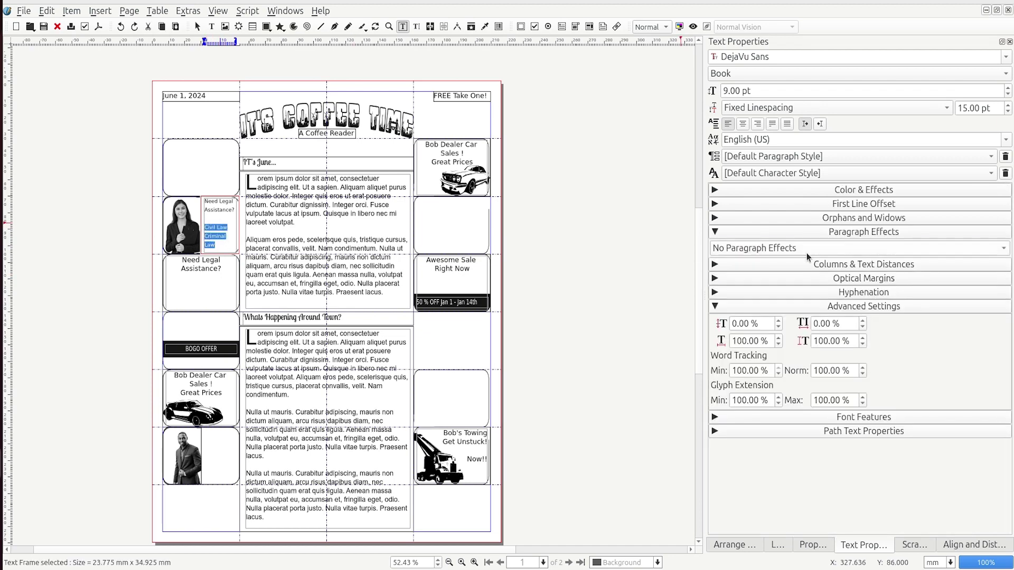
{"action": "left_click", "coordinate": [840, 249]}
{"action": "left_click", "coordinate": [749, 278]}
{"action": "scroll", "coordinate": [767, 248], "scroll_direction": "up", "scroll_amount": 2}
{"action": "key", "text": "Escape"}
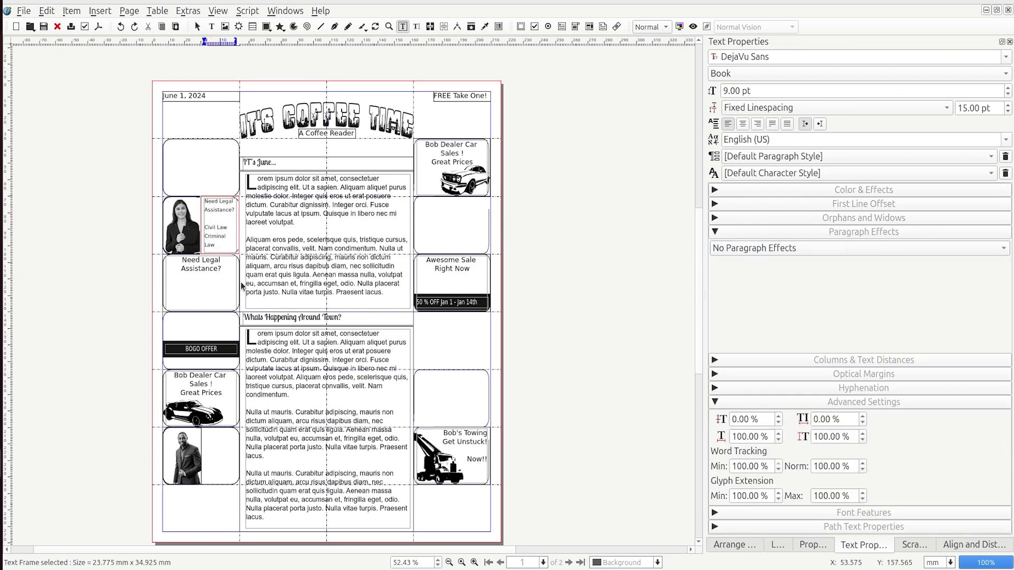
Step: Duplicate the legal text frame beside the woman's photo and move the duplicate beside the man's photo
{"action": "left_click", "coordinate": [223, 235]}
{"action": "key", "text": "ctrl+d"}
{"action": "left_click_drag", "start_coordinate": [226, 244], "coordinate": [220, 469]}
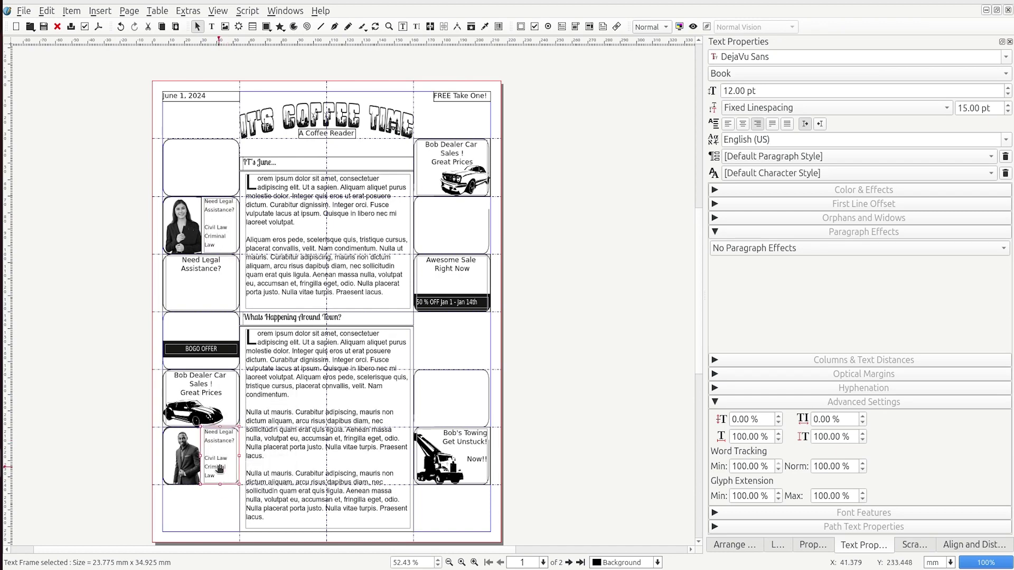
{"action": "left_click", "coordinate": [525, 296]}
Step: Place a deer head drawing from the Deer Head scrapbook and scale it down into the upper-left corner of the first left-column frame
{"action": "left_click", "coordinate": [919, 545]}
{"action": "left_click", "coordinate": [755, 204]}
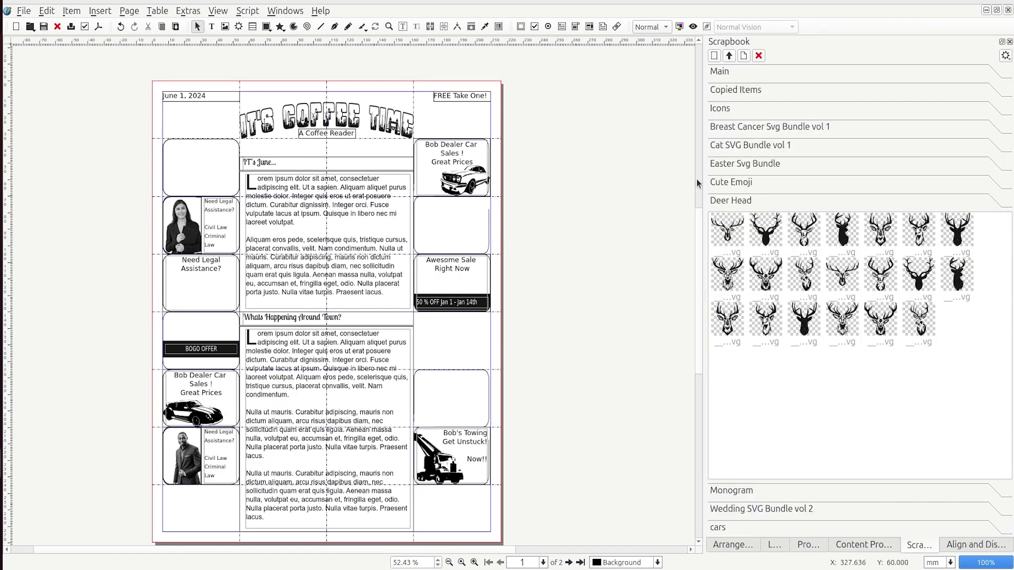
{"action": "left_click_drag", "start_coordinate": [728, 274], "coordinate": [182, 137]}
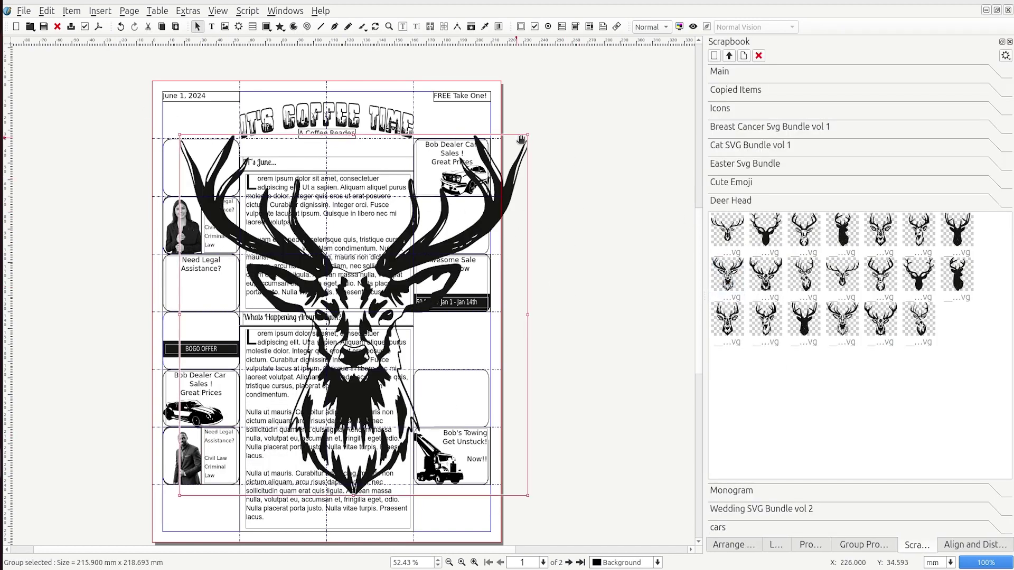
{"action": "left_click_drag", "start_coordinate": [527, 135], "coordinate": [242, 420]}
{"action": "left_click_drag", "start_coordinate": [216, 465], "coordinate": [200, 159]}
{"action": "left_click_drag", "start_coordinate": [164, 113], "coordinate": [207, 154]}
{"action": "left_click_drag", "start_coordinate": [223, 171], "coordinate": [179, 155]}
Step: Copy the legal text frame into the first left-column frame beside the deer head and change its text to "The Lodge"
{"action": "left_click", "coordinate": [210, 180]}
{"action": "left_click", "coordinate": [216, 225]}
{"action": "key", "text": "ctrl+c"}
{"action": "key", "text": "ctrl+v"}
{"action": "left_click_drag", "start_coordinate": [215, 226], "coordinate": [194, 168]}
{"action": "double_click", "coordinate": [222, 180]}
{"action": "key", "text": "ctrl+a"}
{"action": "type", "text": "The Lod"}
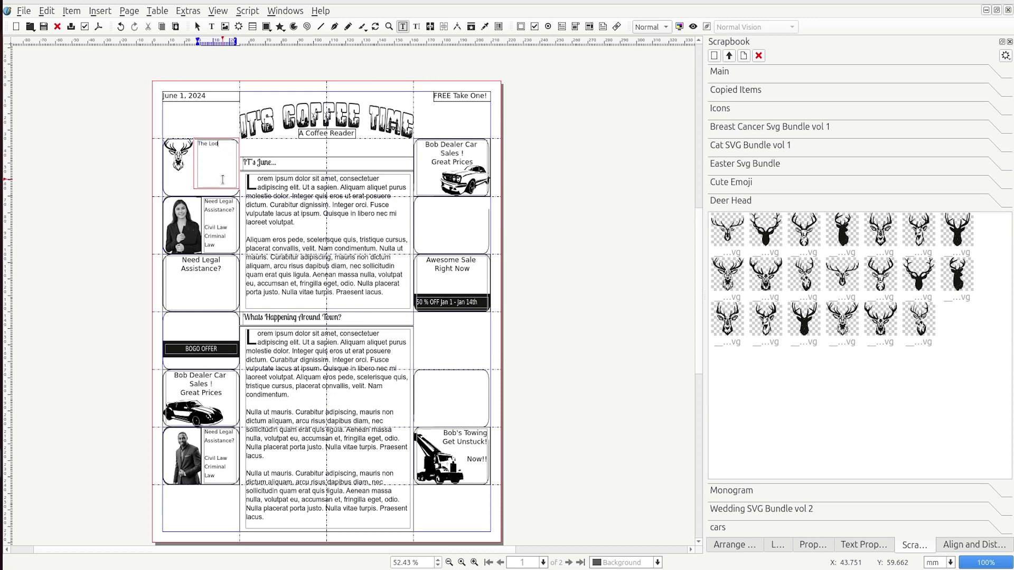
Step: Make "The Lodge" text bold and centered
{"action": "left_click", "coordinate": [813, 545]}
{"action": "left_click", "coordinate": [863, 545]}
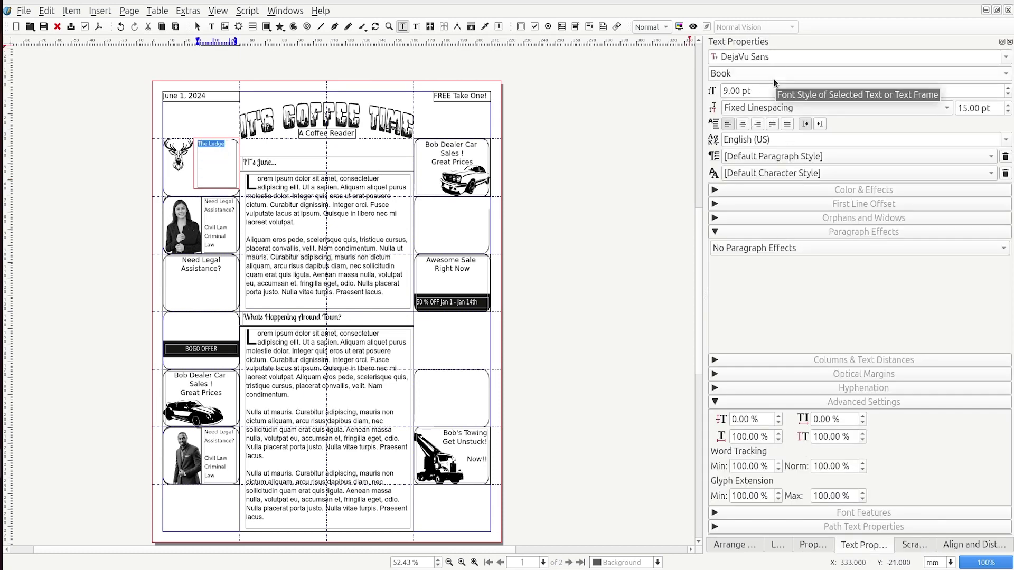
{"action": "left_click", "coordinate": [727, 74]}
{"action": "left_click", "coordinate": [727, 110]}
Step: Shorten "The Lodge" text frame so it sits beside the deer head in the upper part of the ad
{"action": "left_click", "coordinate": [129, 176]}
{"action": "left_click", "coordinate": [215, 177]}
{"action": "left_click_drag", "start_coordinate": [217, 188], "coordinate": [185, 173]}
{"action": "left_click", "coordinate": [178, 164]}
{"action": "left_click", "coordinate": [205, 150]}
{"action": "left_click", "coordinate": [203, 176]}
Step: Duplicate "The Lodge" frame below it at full ad width and replace the text with "Fun, Dancing, Spirits and more." plus a street address
{"action": "left_click", "coordinate": [203, 152]}
{"action": "key", "text": "ctrl+d"}
{"action": "left_click_drag", "start_coordinate": [220, 176], "coordinate": [239, 175]}
{"action": "left_click_drag", "start_coordinate": [201, 186], "coordinate": [205, 196]}
{"action": "double_click", "coordinate": [206, 180]}
{"action": "key", "text": "ctrl+a"}
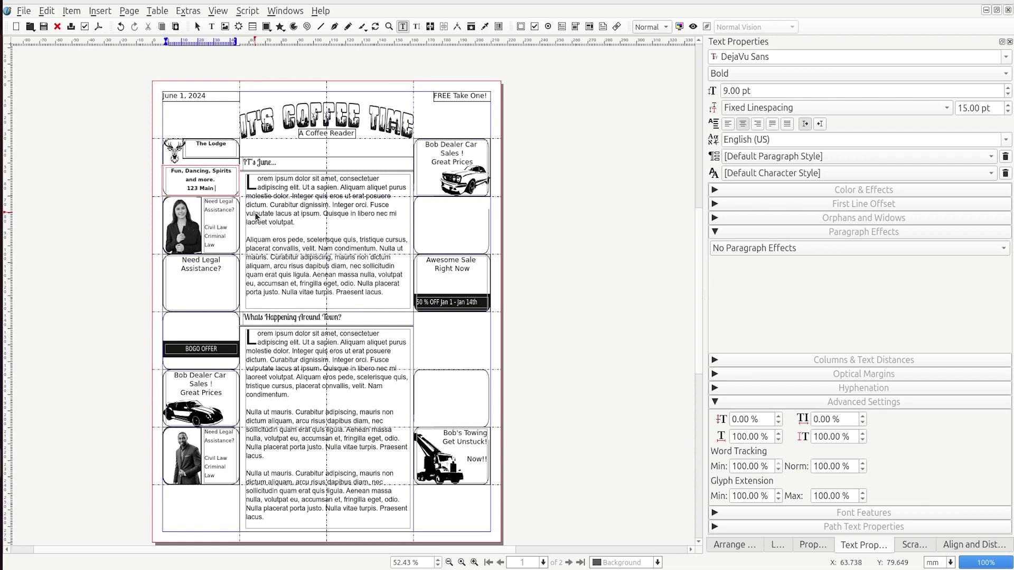
Step: Set the left text distance of the legal text frame beside the woman's photo to 1.00 mm
{"action": "left_click", "coordinate": [225, 244]}
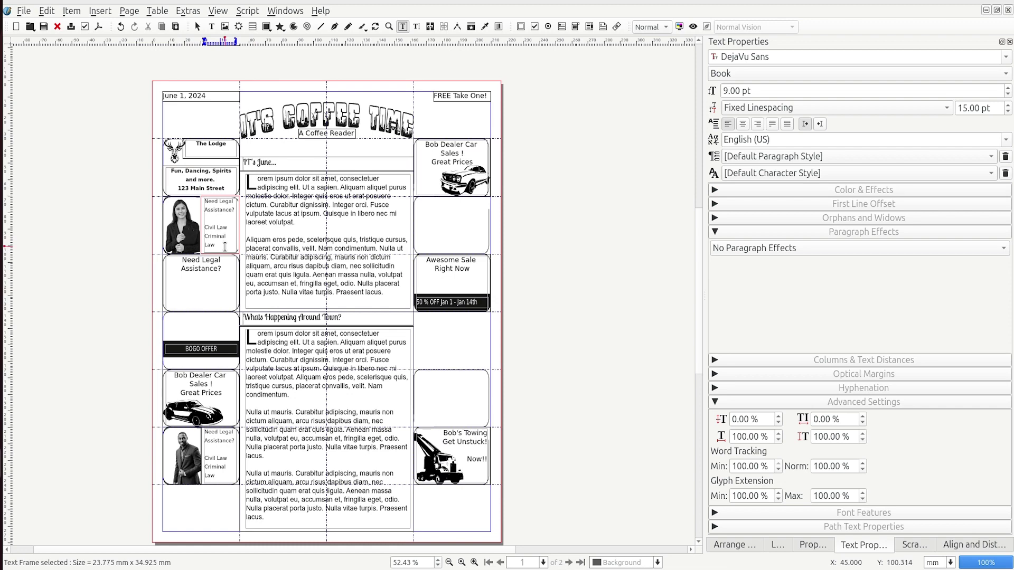
{"action": "left_click", "coordinate": [813, 403]}
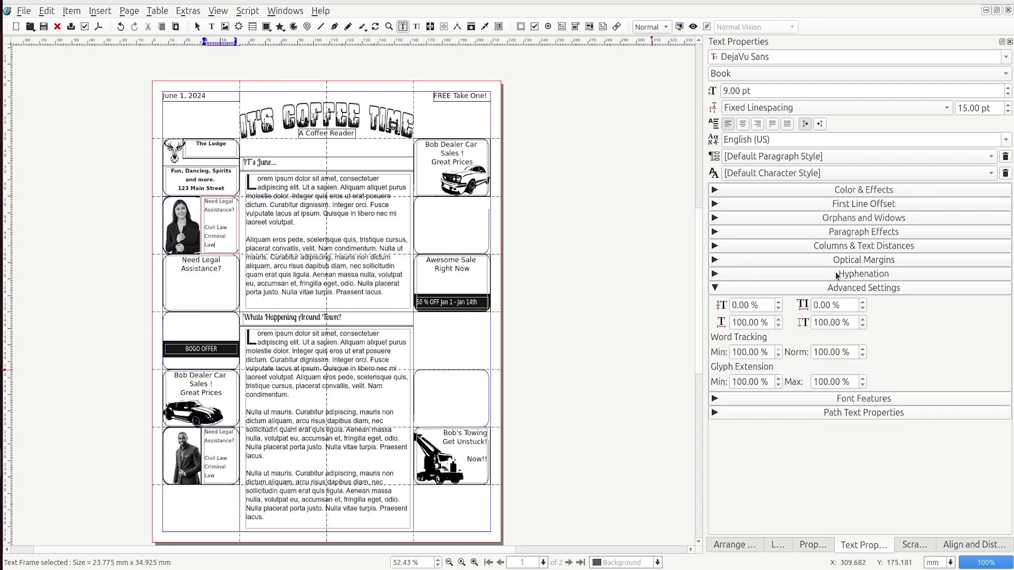
{"action": "left_click", "coordinate": [864, 259]}
{"action": "left_click", "coordinate": [863, 246]}
{"action": "left_click", "coordinate": [1007, 355]}
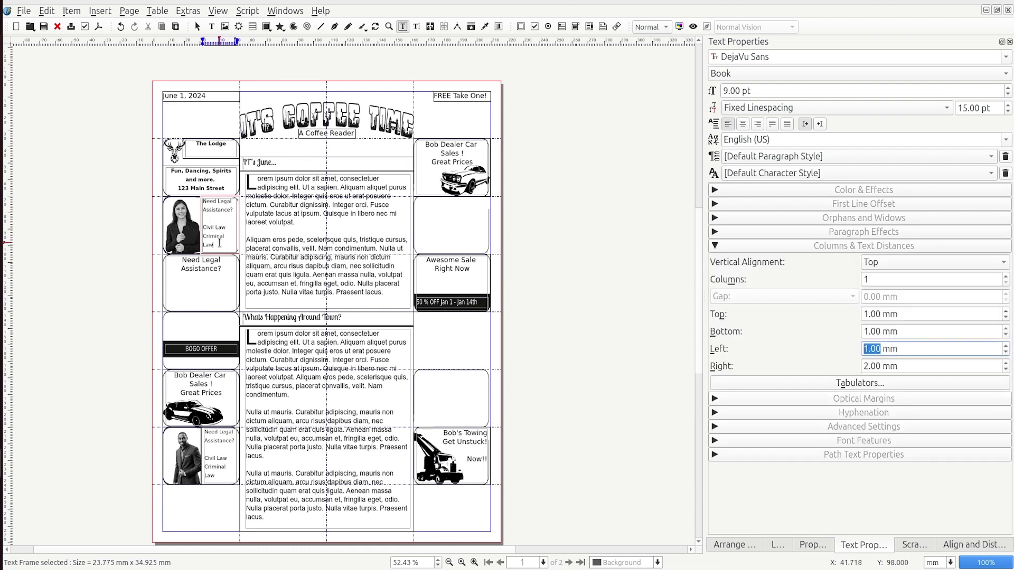
Step: Set the "Civil Law" and "Criminal Law" lines to 8 pt and add a contact phone number below them
{"action": "left_click_drag", "start_coordinate": [217, 245], "coordinate": [204, 229]}
{"action": "left_click", "coordinate": [1007, 94]}
{"action": "left_click", "coordinate": [233, 238]}
{"action": "key", "text": "Return"}
{"action": "type", "text": "123-"}
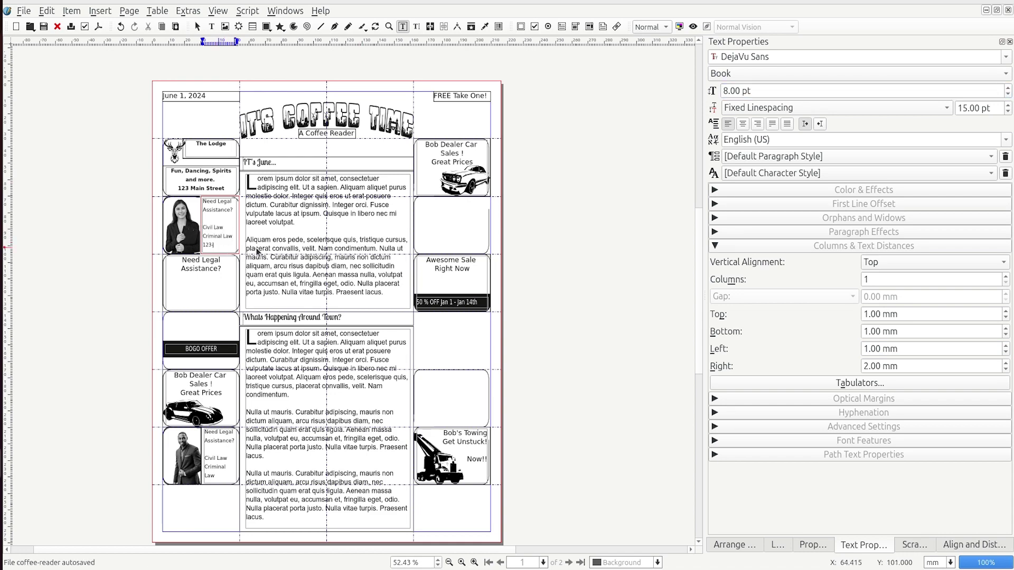
{"action": "type", "text": "-132-1456"}
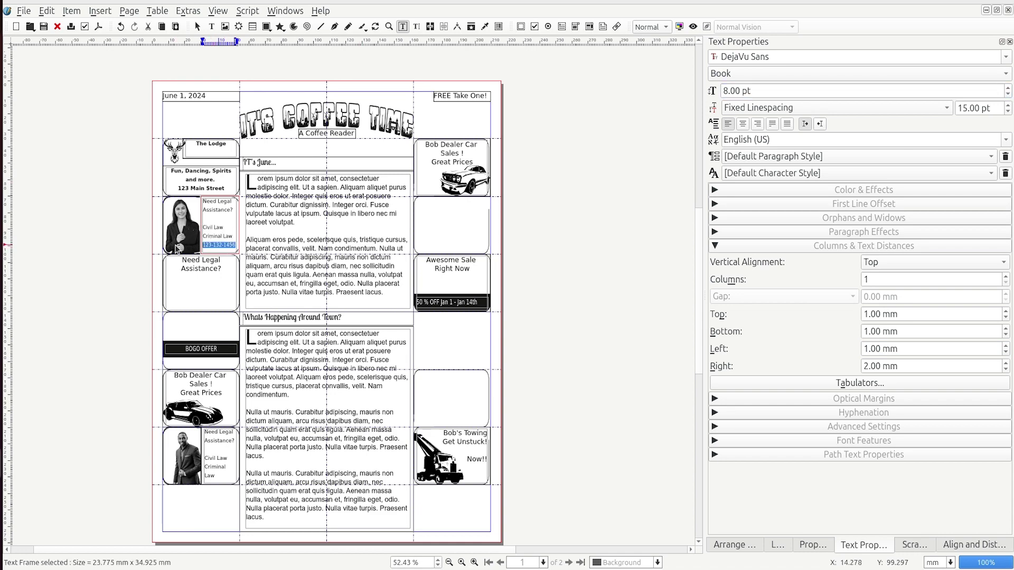
Step: Replace the text frame beside the man's photo with a copy of the legal text frame beside the woman's photo
{"action": "left_click", "coordinate": [222, 478]}
{"action": "key", "text": "Escape"}
{"action": "left_click", "coordinate": [211, 229]}
{"action": "key", "text": "ctrl+c"}
{"action": "left_click", "coordinate": [217, 468]}
{"action": "key", "text": "Delete"}
{"action": "key", "text": "ctrl+v"}
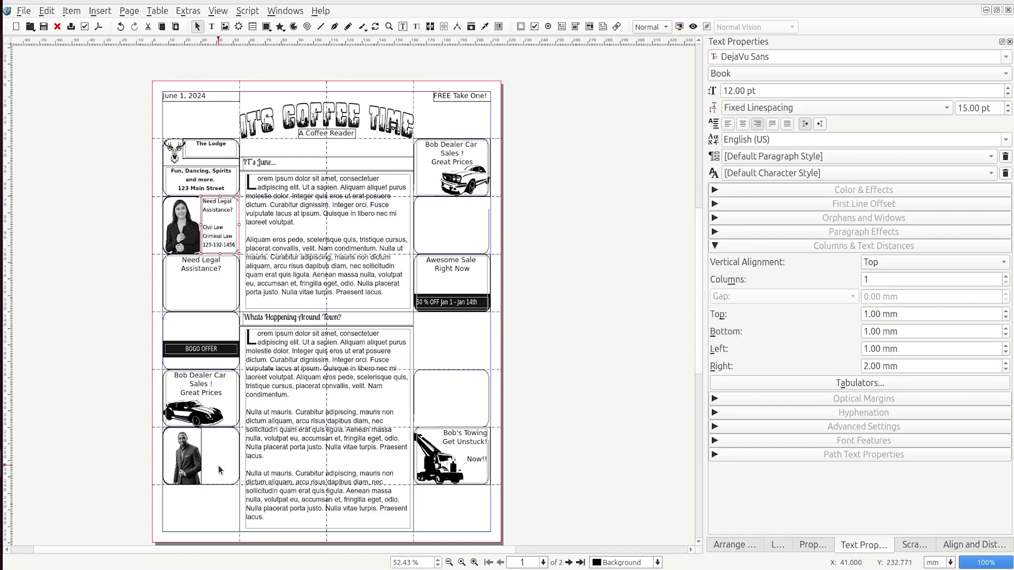
{"action": "left_click_drag", "start_coordinate": [218, 221], "coordinate": [221, 458]}
{"action": "key", "text": "Escape"}
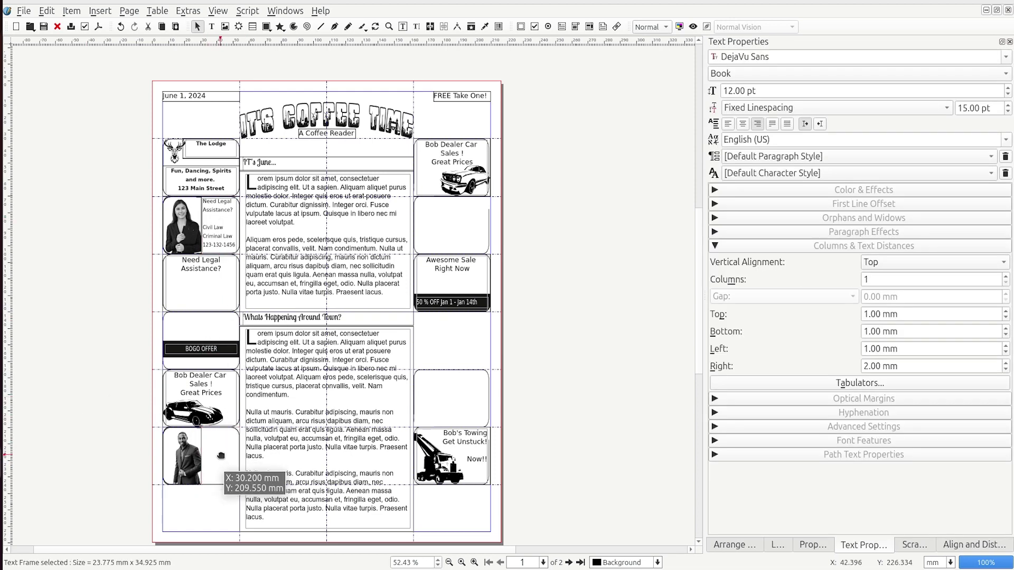
{"action": "key", "text": "Escape"}
Step: Shrink the tow truck drawing and narrow the "Bob's Towing" text frame to about 38.1 mm wide
{"action": "left_click", "coordinate": [227, 344]}
{"action": "left_click", "coordinate": [185, 282]}
{"action": "double_click", "coordinate": [466, 469]}
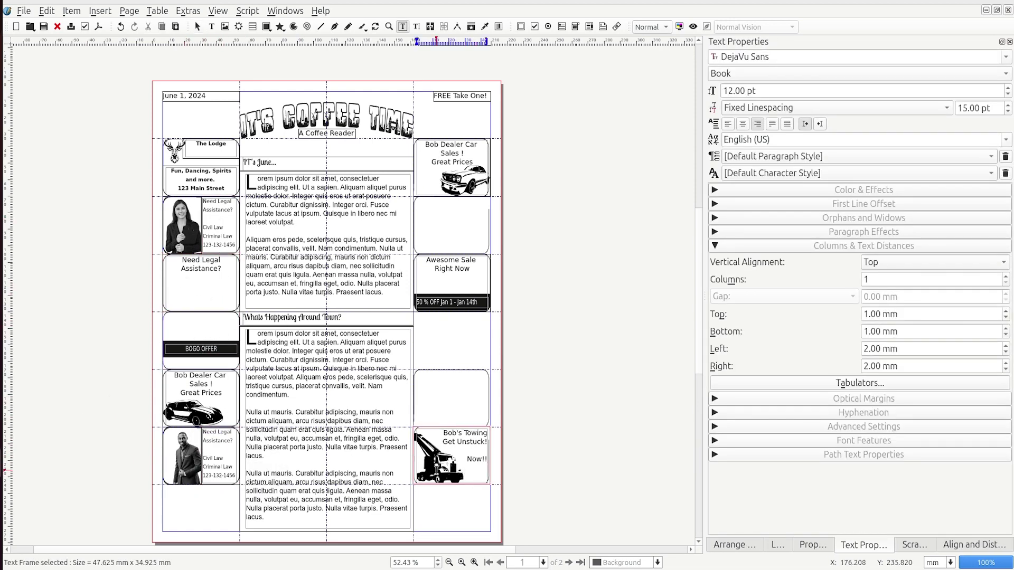
{"action": "key", "text": "Escape"}
{"action": "left_click", "coordinate": [433, 466]}
{"action": "left_click", "coordinate": [420, 462]}
{"action": "left_click_drag", "start_coordinate": [414, 455], "coordinate": [438, 483]}
{"action": "left_click", "coordinate": [472, 480]}
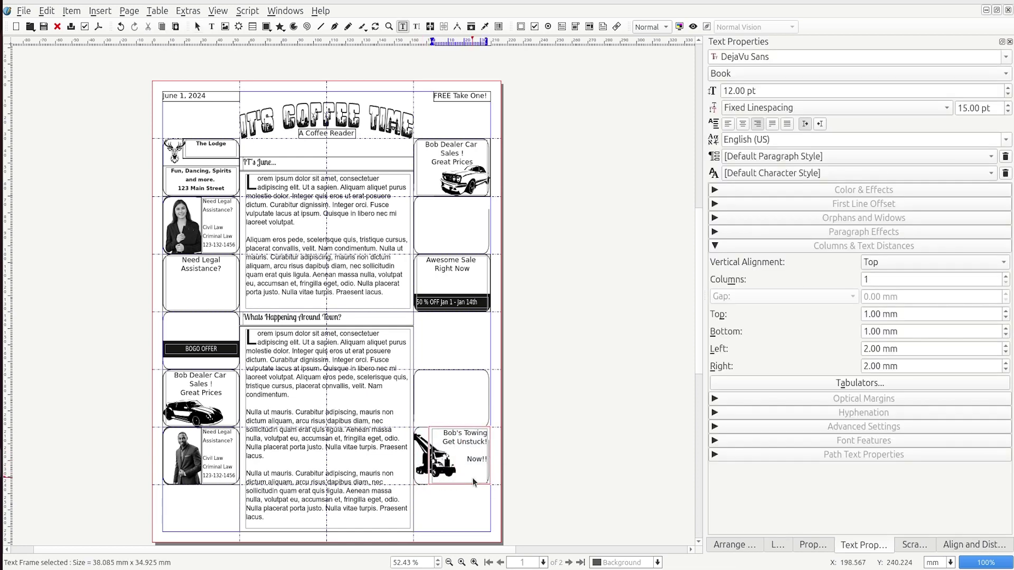
Step: Add a phone number line to the "Bob's Towing" ad and check the page in preview mode
{"action": "left_click", "coordinate": [433, 477]}
{"action": "left_click", "coordinate": [502, 474]}
{"action": "left_click", "coordinate": [693, 27]}
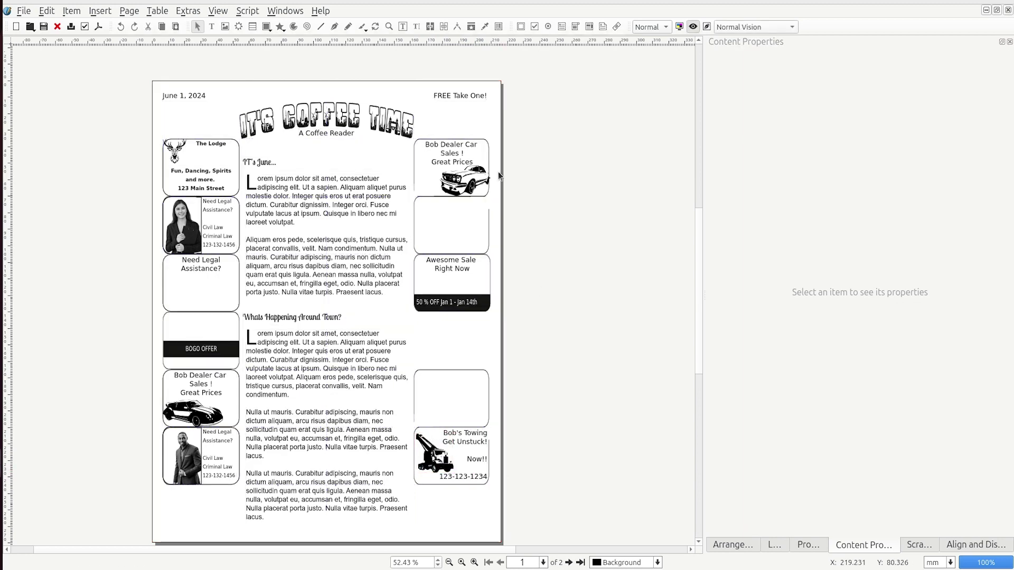
{"action": "key", "text": "ctrl+alt+p"}
Step: Set the stroke color of the woman's and man's photo frames to None and preview the page
{"action": "left_click", "coordinate": [184, 217]}
{"action": "left_click", "coordinate": [810, 545]}
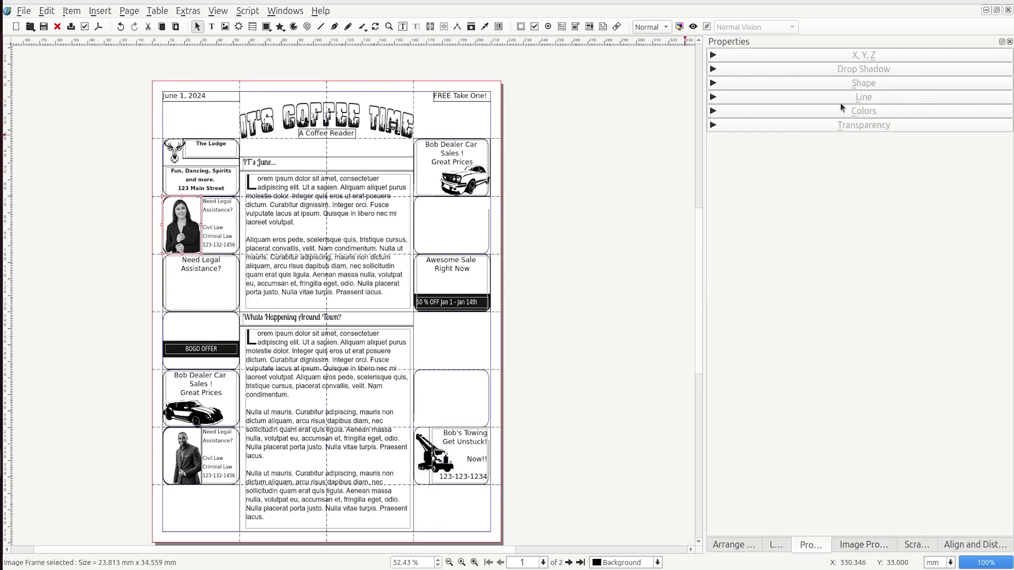
{"action": "left_click", "coordinate": [840, 100]}
{"action": "left_click", "coordinate": [717, 359]}
{"action": "left_click", "coordinate": [752, 370]}
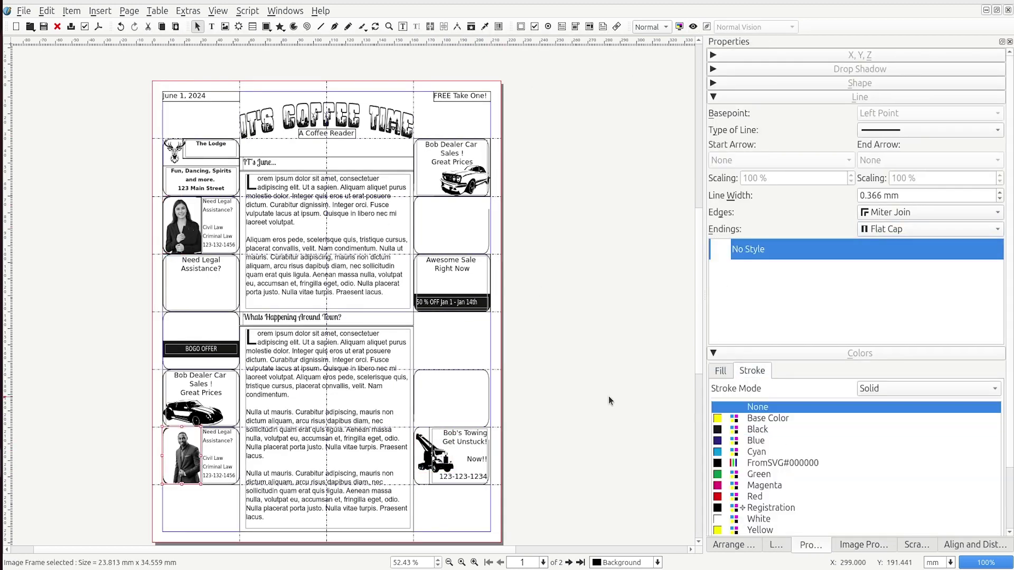
{"action": "key", "text": "ctrl+alt+p"}
{"action": "key", "text": "ctrl+alt+p"}
Step: Place the golf flag drawing 91.svg from the Cute Emoji scrapbook on the page
{"action": "left_click", "coordinate": [919, 544]}
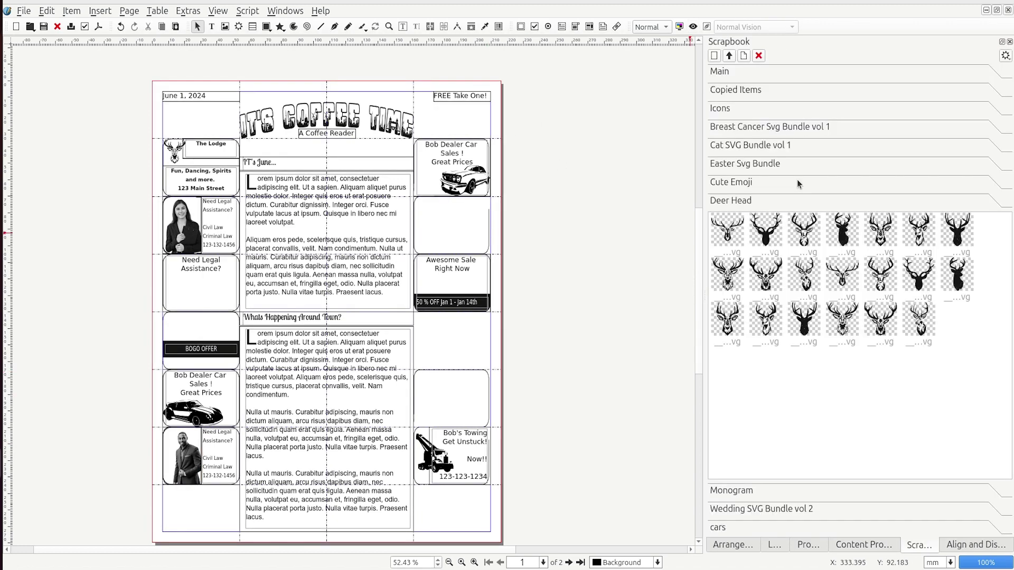
{"action": "left_click", "coordinate": [739, 182]}
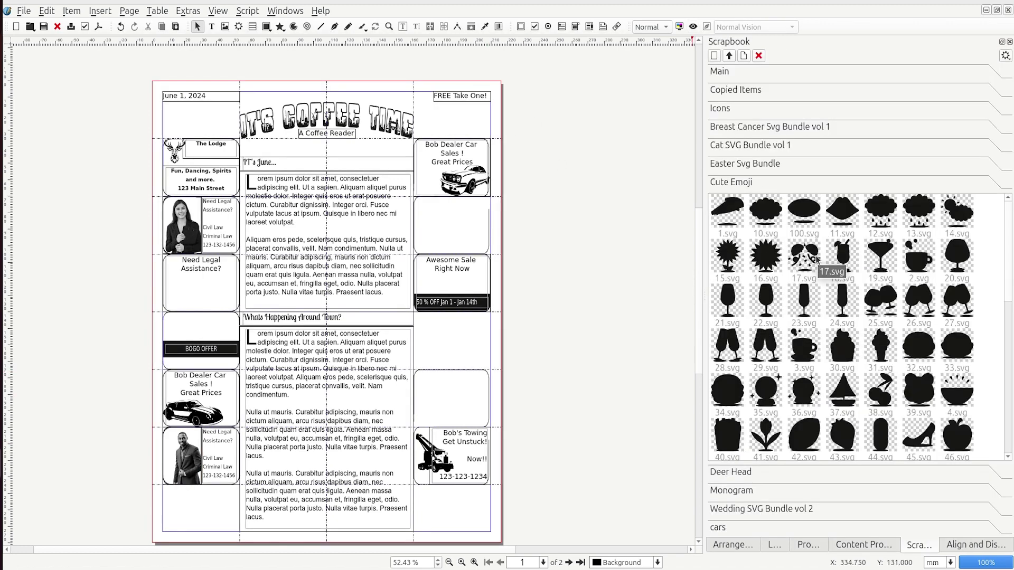
{"action": "scroll", "coordinate": [966, 296], "scroll_direction": "down", "scroll_amount": 5}
{"action": "left_click_drag", "start_coordinate": [727, 390], "coordinate": [413, 388]}
{"action": "left_click_drag", "start_coordinate": [734, 395], "coordinate": [380, 343]}
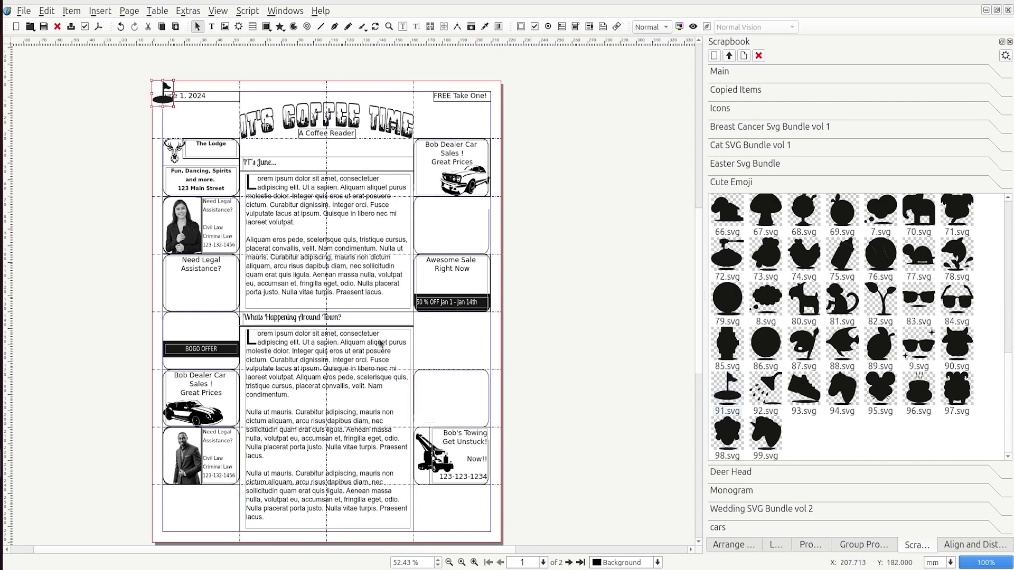
Step: Move the golf flag drawing into the empty ad box above "Bob's Towing" and place palette drawing 87.svg in the "BOGO OFFER" ad
{"action": "left_click", "coordinate": [421, 401]}
{"action": "left_click", "coordinate": [422, 419]}
{"action": "left_click", "coordinate": [461, 416]}
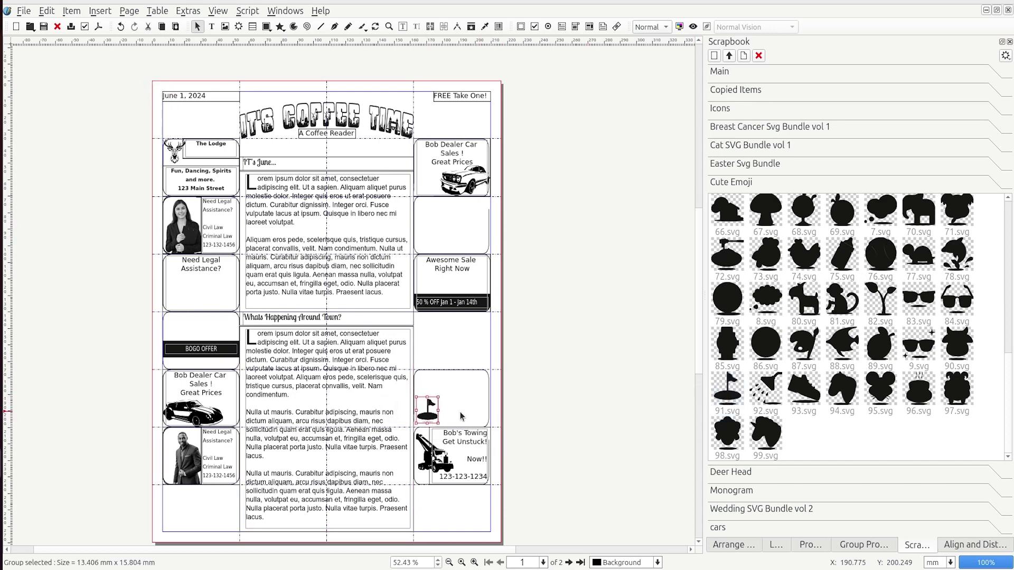
{"action": "left_click_drag", "start_coordinate": [804, 346], "coordinate": [166, 158]}
{"action": "left_click_drag", "start_coordinate": [165, 95], "coordinate": [176, 324]}
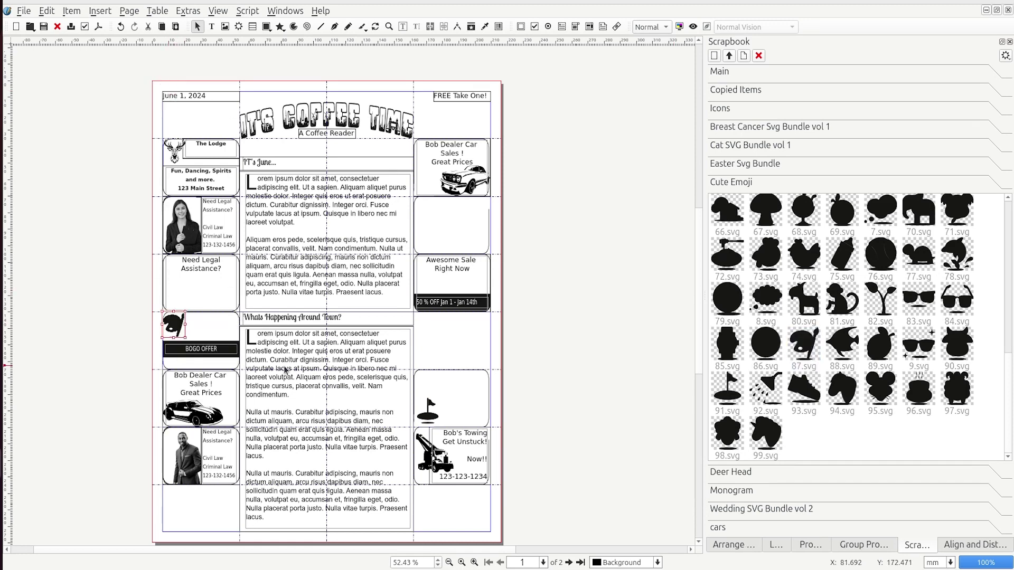
Step: Place wine glasses drawing 26.svg in the empty ad above "Awesome Sale" and flower drawing 15.svg in the photo-less "Need Legal Assistance?" ad
{"action": "scroll", "coordinate": [921, 302], "scroll_direction": "up", "scroll_amount": 5}
{"action": "left_click_drag", "start_coordinate": [921, 302], "coordinate": [449, 227]}
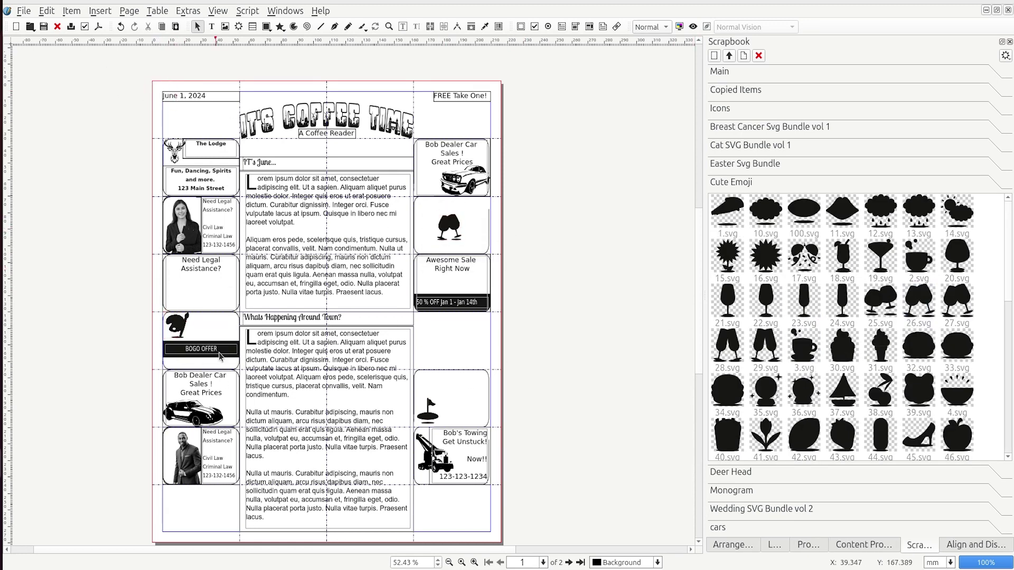
{"action": "left_click_drag", "start_coordinate": [728, 258], "coordinate": [220, 288]}
Step: Replace the text of the flower ad with "Need help in the garden ? We have you covered for all of you need"
{"action": "double_click", "coordinate": [190, 263]}
{"action": "key", "text": "ctrl+a"}
{"action": "type", "text": "Need help in t"}
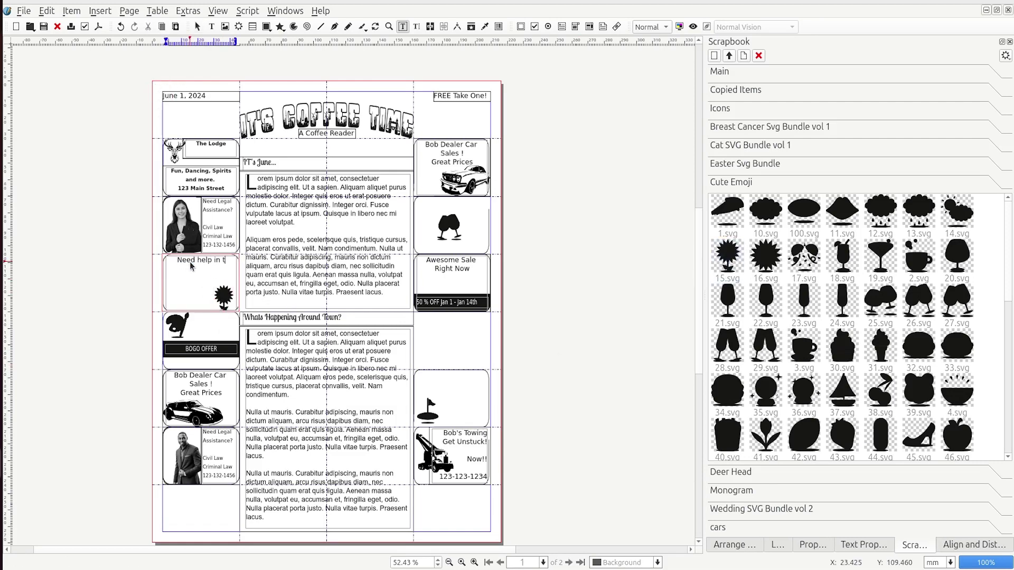
{"action": "type", "text": "he garden ? We have you covered for all of you need"}
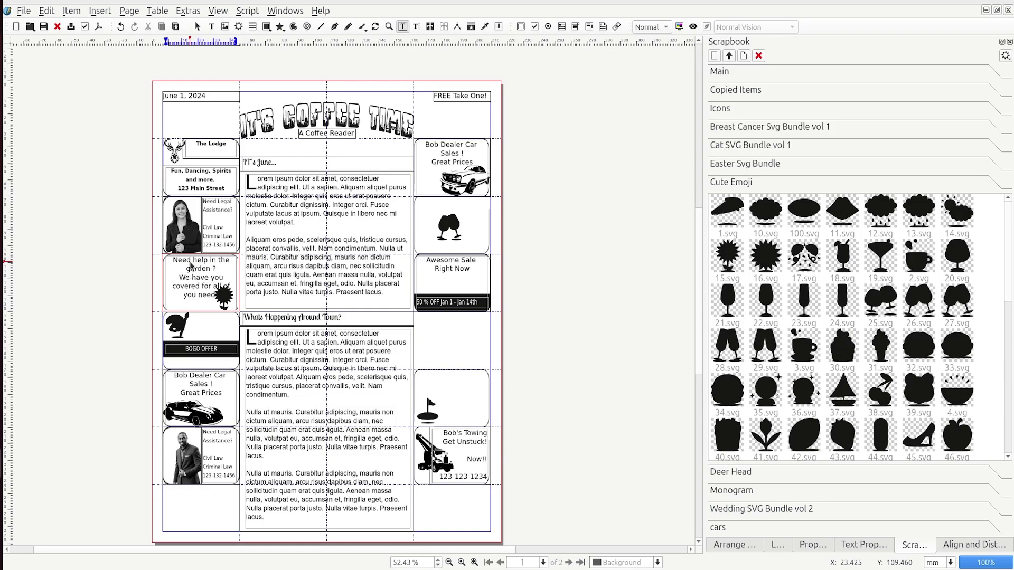
Step: Left-align the garden ad text and cut its ending so that it stops at "We have you covered."
{"action": "key", "text": "ctrl+a"}
{"action": "left_click", "coordinate": [861, 550]}
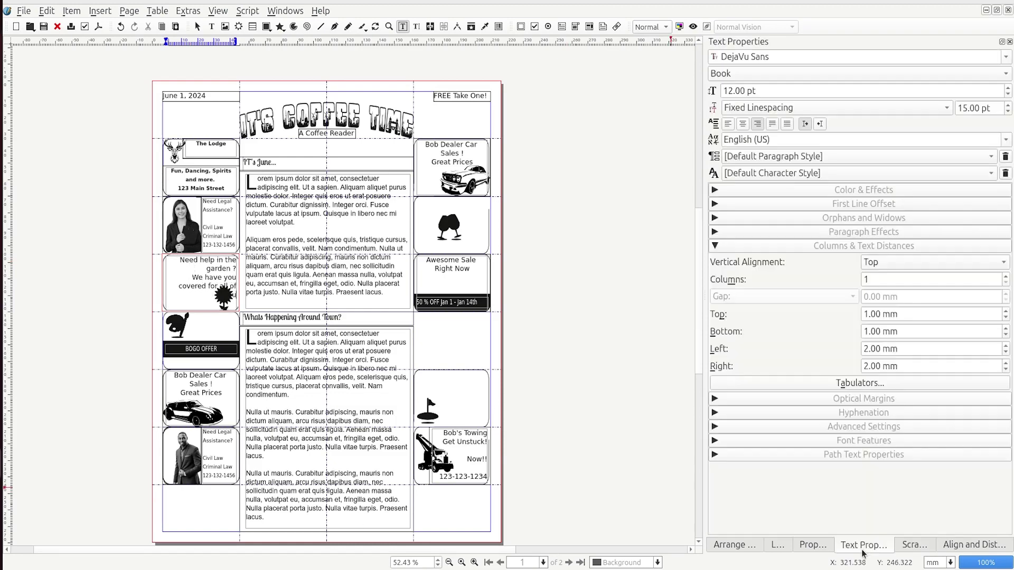
{"action": "left_click", "coordinate": [728, 124]}
{"action": "left_click_drag", "start_coordinate": [216, 292], "coordinate": [198, 287]}
{"action": "key", "text": "BackSpace"}
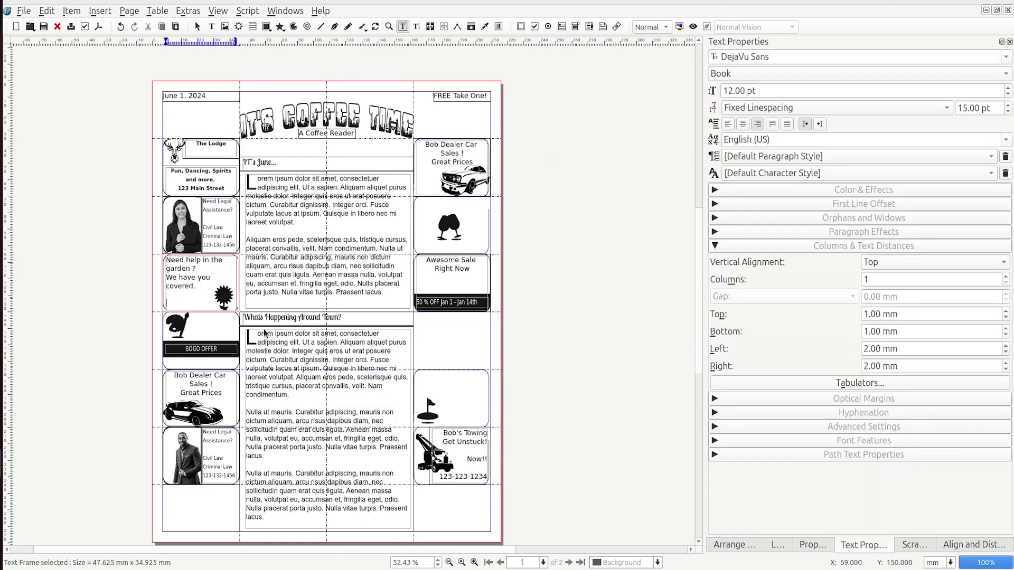
Step: Add a left-aligned "call" line with a phone number at the foot of the garden ad and set it to 10 pt
{"action": "double_click", "coordinate": [231, 303]}
{"action": "left_click", "coordinate": [728, 124]}
{"action": "left_click", "coordinate": [197, 303]}
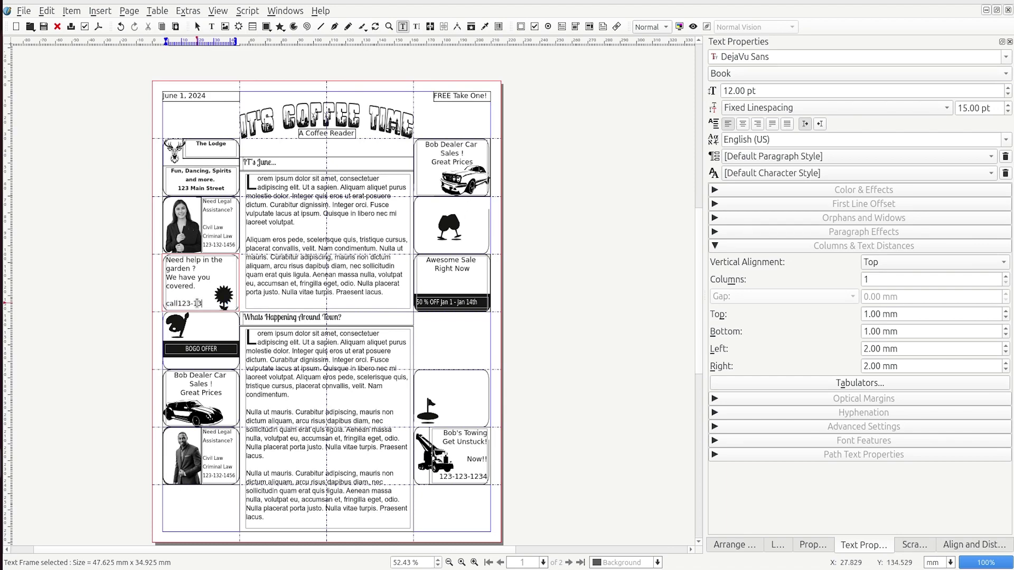
{"action": "double_click", "coordinate": [197, 303]}
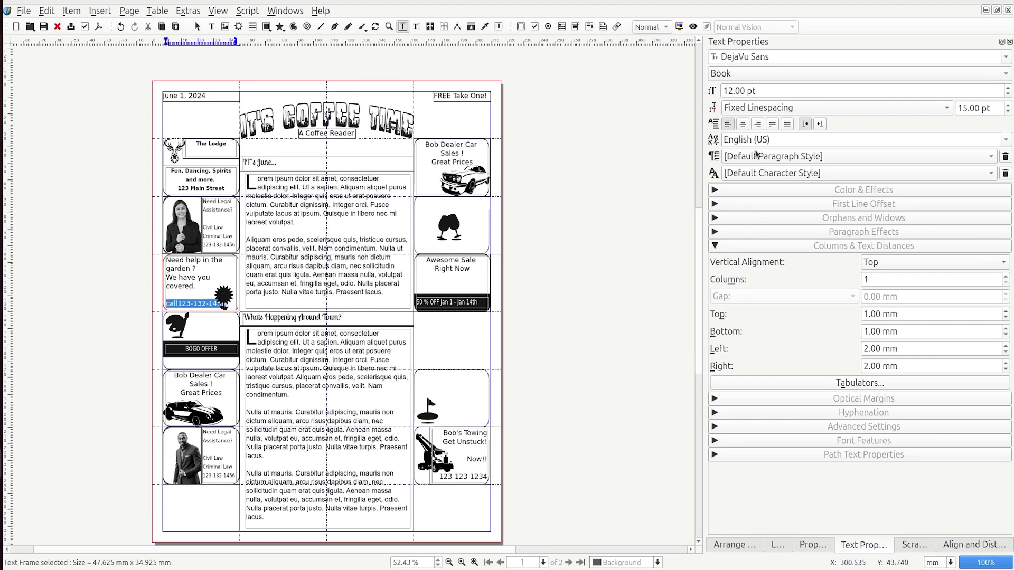
{"action": "double_click", "coordinate": [1008, 94]}
{"action": "left_click", "coordinate": [570, 211]}
{"action": "left_click", "coordinate": [185, 284]}
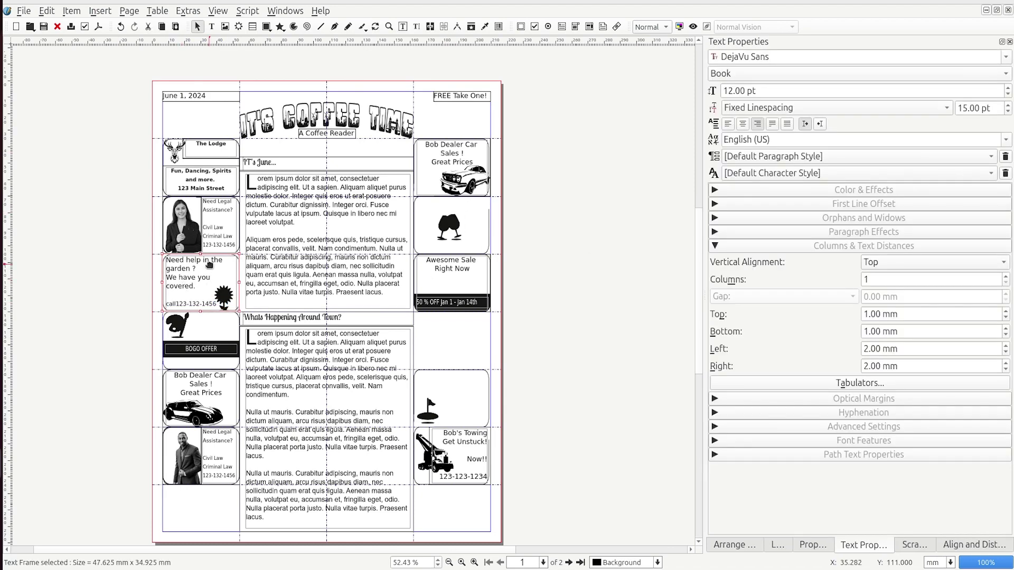
Step: Enter "Rosali's Wine and Dine" in the wine glasses ad and shrink its text frame to a single-line strip
{"action": "double_click", "coordinate": [443, 218]}
{"action": "type", "text": "Rosali's Wi"}
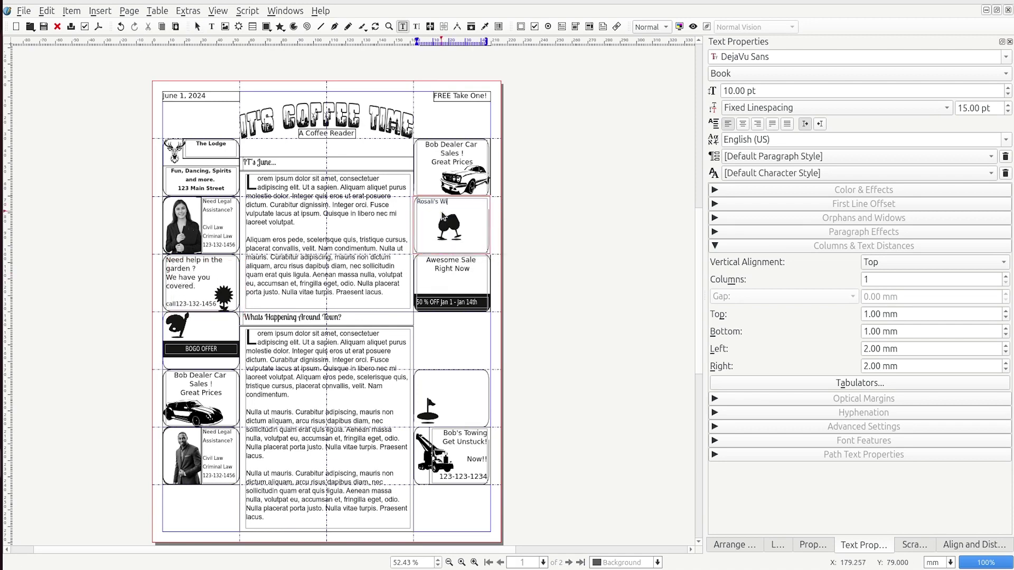
{"action": "left_click", "coordinate": [509, 235]}
{"action": "left_click", "coordinate": [449, 248]}
{"action": "mouse_move", "coordinate": [451, 253]}
{"action": "left_mouse_down"}
{"action": "mouse_move", "coordinate": [451, 207]}
{"action": "mouse_move", "coordinate": [446, 249]}
{"action": "left_mouse_up"}
Step: Duplicate the wine ad's title frame to below the glasses and replace its text with a street address
{"action": "key", "text": "ctrl+d"}
{"action": "double_click", "coordinate": [446, 249]}
{"action": "double_click", "coordinate": [446, 252]}
{"action": "key", "text": "ctrl+a"}
{"action": "type", "text": "123"}
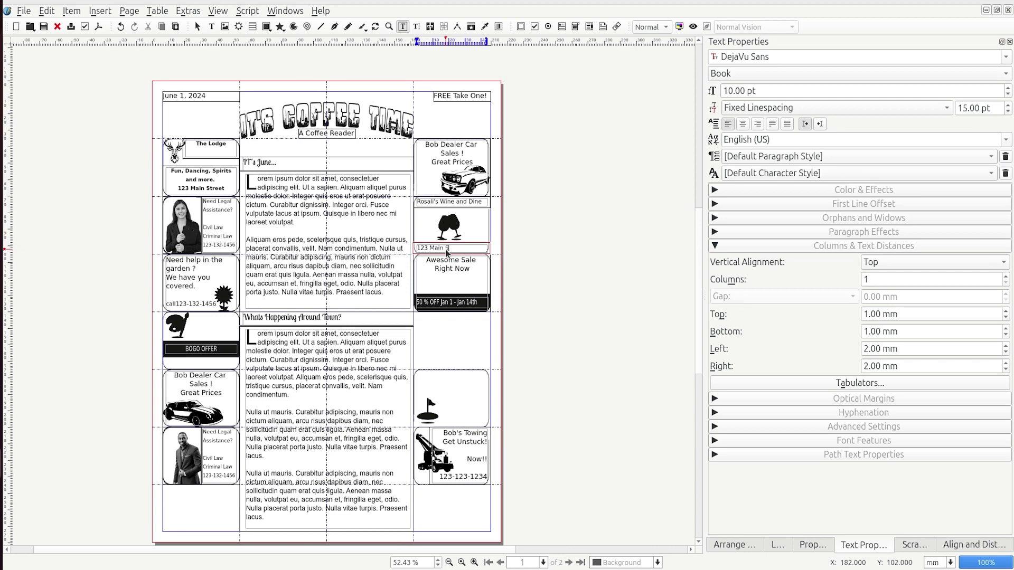
{"action": "left_click", "coordinate": [428, 248]}
{"action": "type", "text": "4"}
{"action": "left_click", "coordinate": [517, 227]}
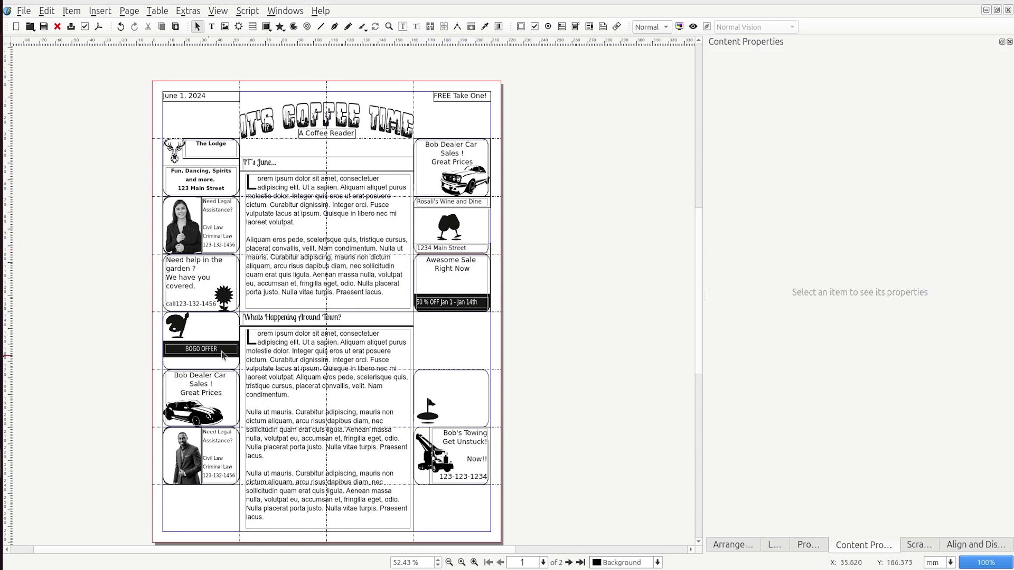
Step: Duplicate the garden ad's text frame onto the "BOGO OFFER" ad and clear the copy's text
{"action": "double_click", "coordinate": [215, 320]}
{"action": "left_click", "coordinate": [207, 284]}
{"action": "key", "text": "ctrl+d"}
{"action": "left_click_drag", "start_coordinate": [207, 283], "coordinate": [201, 332]}
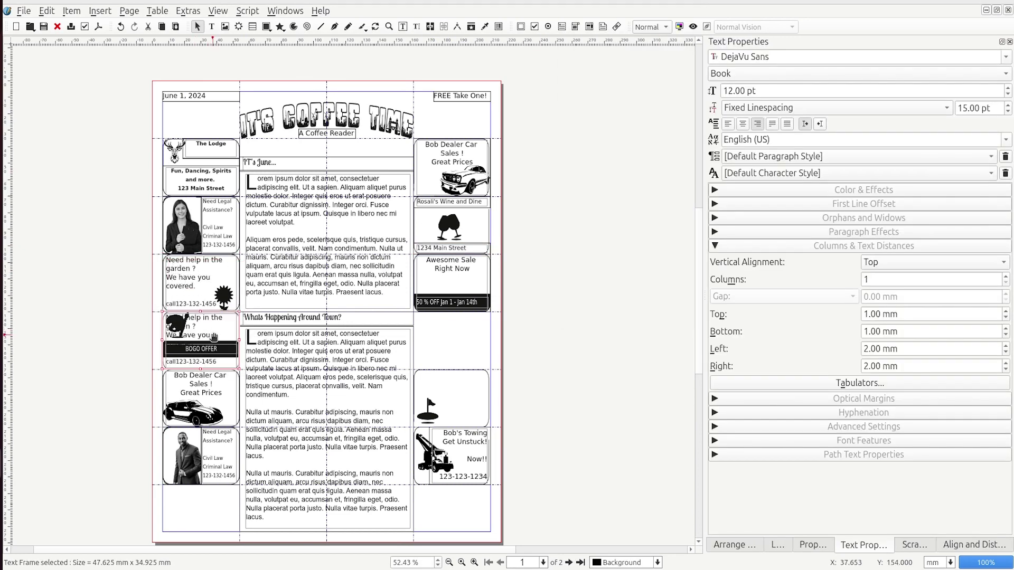
{"action": "double_click", "coordinate": [214, 337]}
{"action": "key", "text": "ctrl+a"}
{"action": "key", "text": "Delete"}
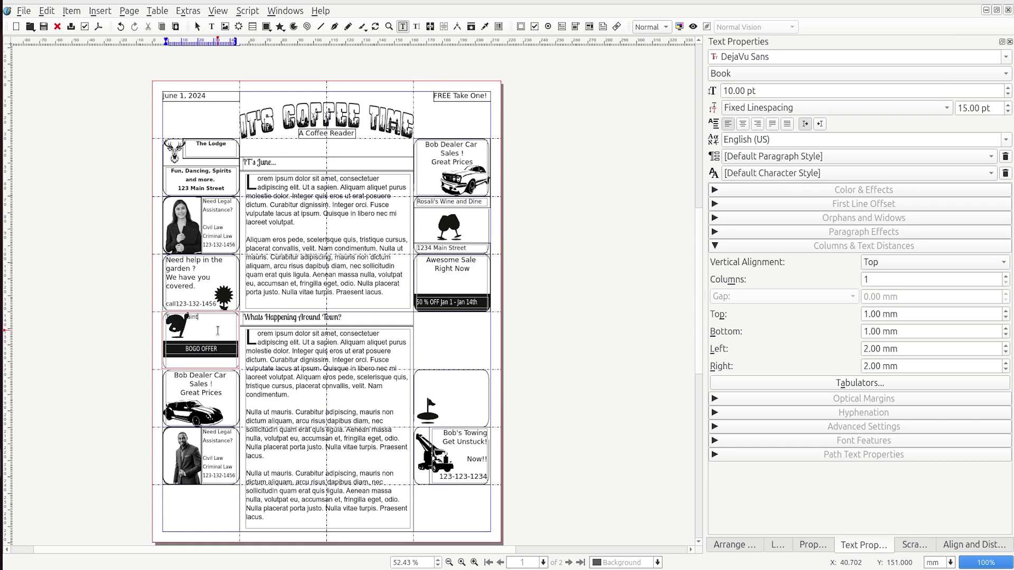
Step: Enter "Tom's Paint Shop" on two lines and reduce its frame to about 26.5 x 17.3 mm beside the palette drawing
{"action": "left_click", "coordinate": [757, 124]}
{"action": "left_click", "coordinate": [204, 318]}
{"action": "key", "text": "Return"}
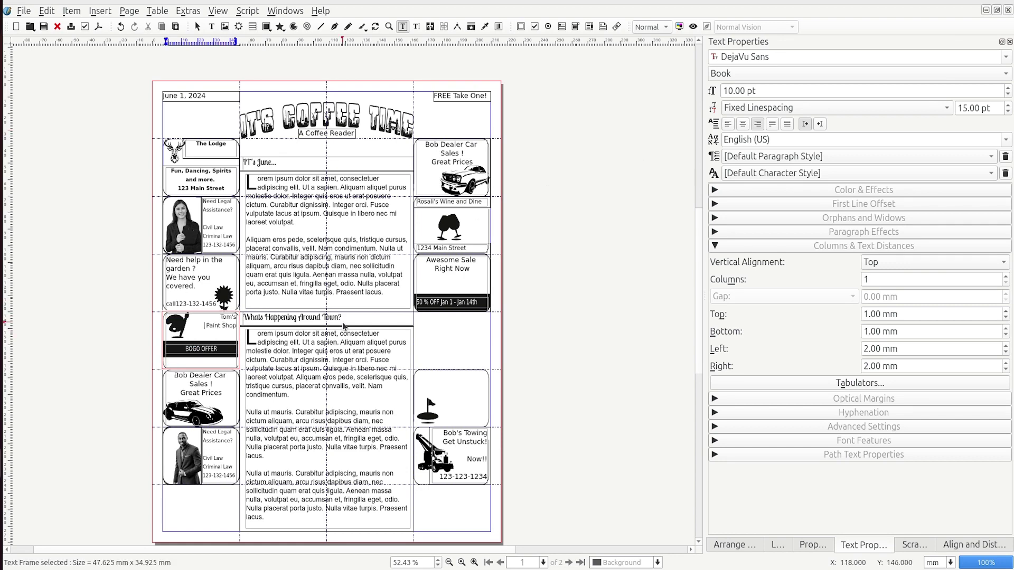
{"action": "left_click_drag", "start_coordinate": [163, 341], "coordinate": [197, 340]}
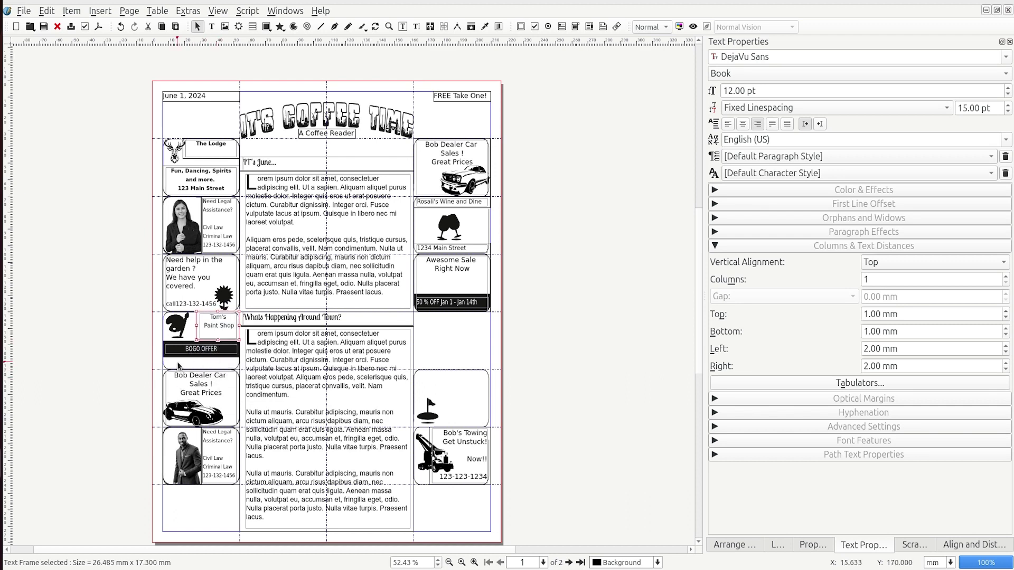
{"action": "left_click", "coordinate": [563, 333]}
Step: Copy the garden ad's text frame onto the golf flag ad, right-align its text and insert a space after "call"
{"action": "left_click_drag", "start_coordinate": [212, 274], "coordinate": [463, 388]}
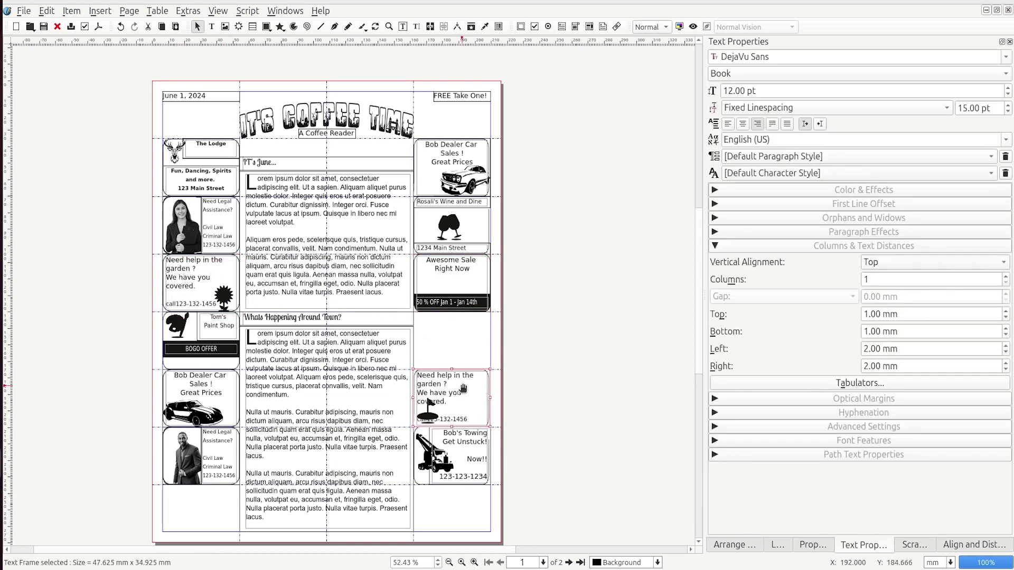
{"action": "left_click", "coordinate": [757, 124]}
{"action": "double_click", "coordinate": [455, 384]}
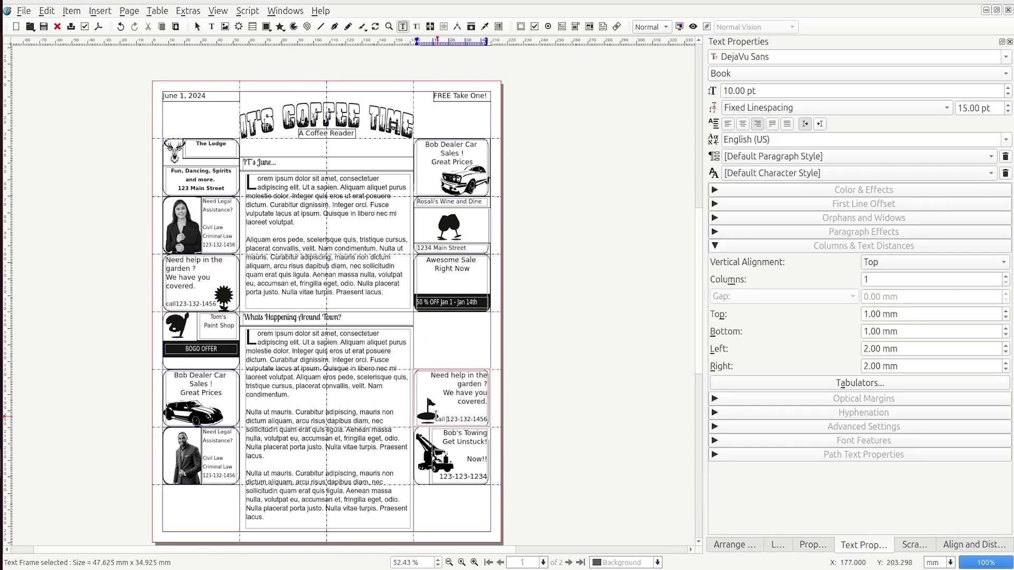
{"action": "key", "text": "Escape"}
{"action": "mouse_move", "coordinate": [437, 421]}
{"action": "left_mouse_down"}
{"action": "mouse_move", "coordinate": [487, 398]}
{"action": "mouse_move", "coordinate": [436, 422]}
{"action": "left_mouse_up"}
Step: Replace "Need help in the garden ?" in the golf ad with "Keep your Golf Swing in good condition"
{"action": "double_click", "coordinate": [454, 387]}
{"action": "left_click_drag", "start_coordinate": [482, 385], "coordinate": [430, 375]}
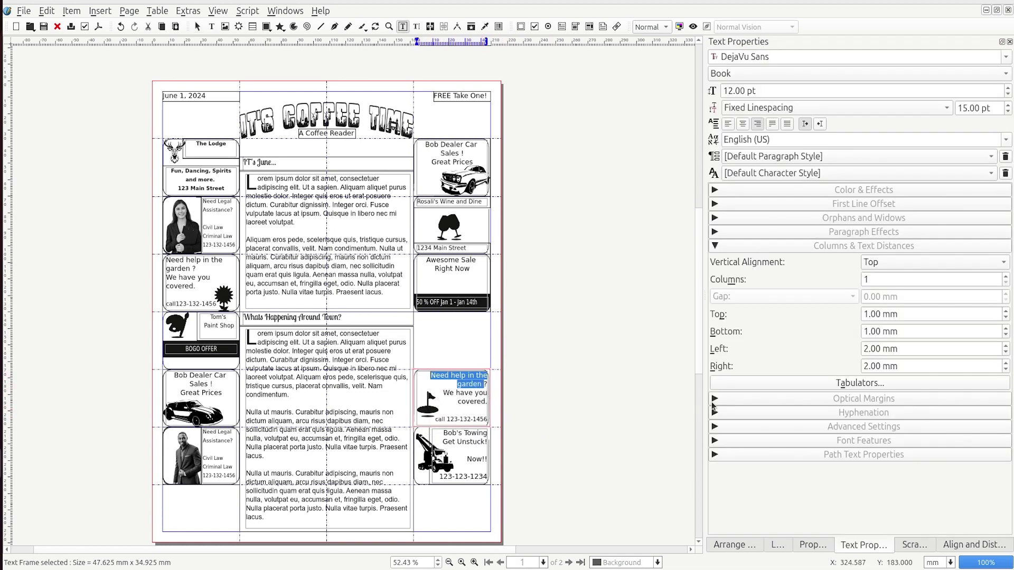
{"action": "type", "text": "Keep your"}
{"action": "type", "text": " Golf Swing in good condition"}
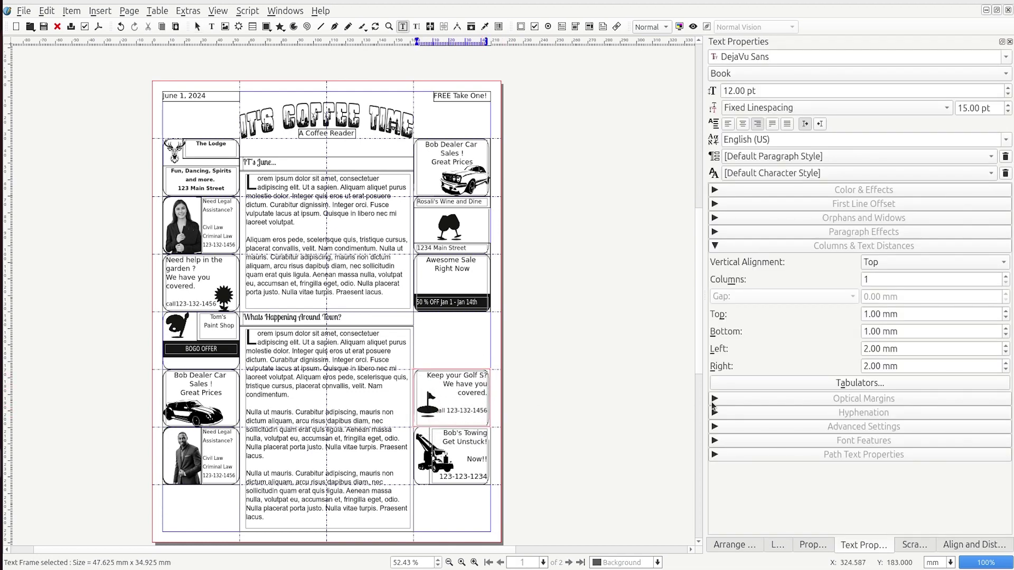
Step: Delete "We have you covered." from the golf ad and end its sentence with "condition?"
{"action": "key", "text": "Down"}
{"action": "key", "text": "Down"}
{"action": "key", "text": "Down"}
{"action": "key", "text": "shift+Up"}
{"action": "key", "text": "shift+Up"}
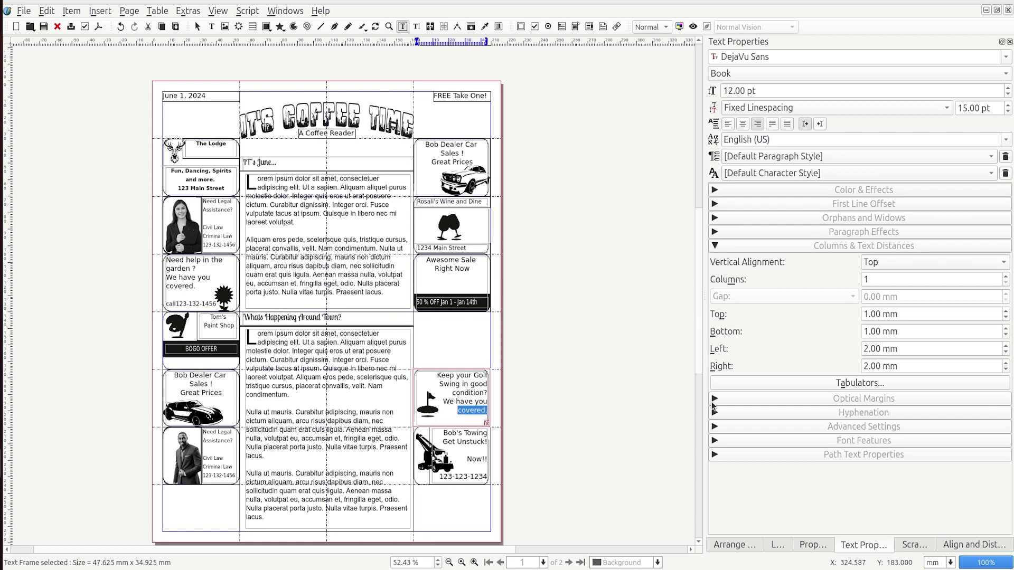
{"action": "key", "text": "BackSpace"}
{"action": "key", "text": "shift+Home"}
{"action": "key", "text": "Delete"}
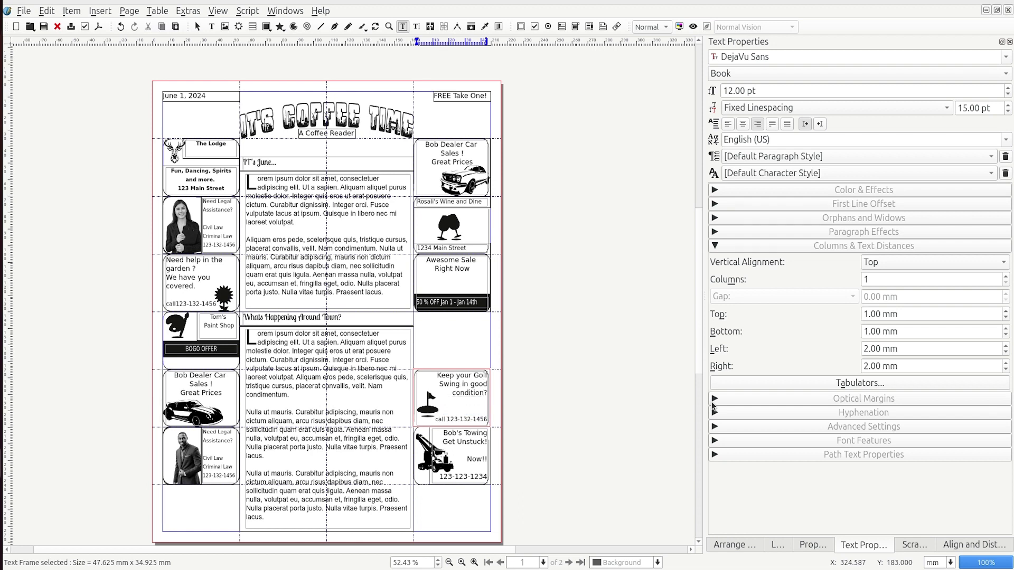
Step: Add the heading "Top Golf" above the golf ad's text, centered and in bold italic
{"action": "key", "text": "Return"}
{"action": "key", "text": "Up"}
{"action": "type", "text": "Top Golf"}
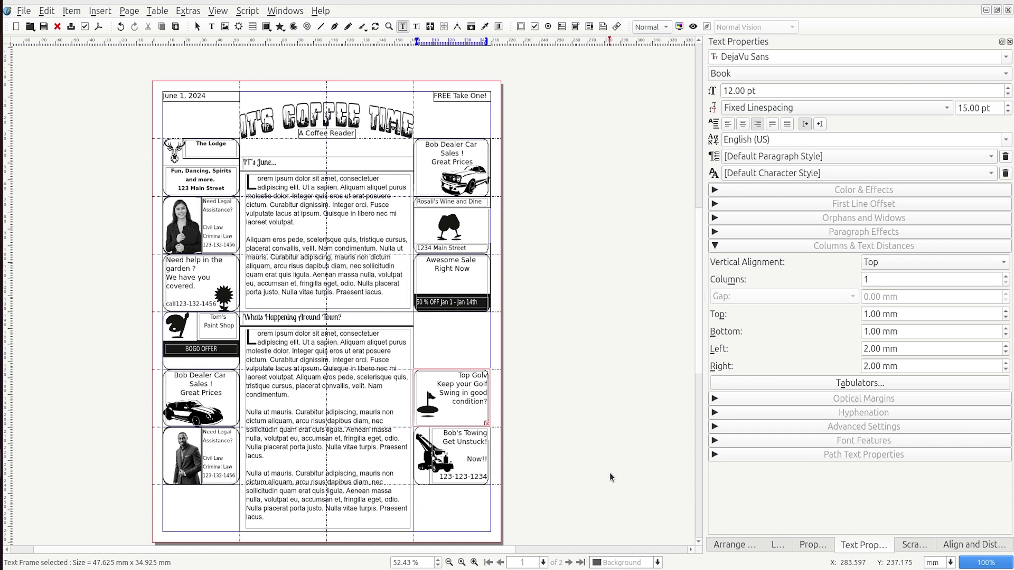
{"action": "key", "text": "shift+Home"}
{"action": "left_click", "coordinate": [742, 124]}
{"action": "left_click", "coordinate": [856, 73]}
{"action": "left_click", "coordinate": [792, 59]}
{"action": "left_click", "coordinate": [468, 402]}
{"action": "left_click", "coordinate": [465, 340]}
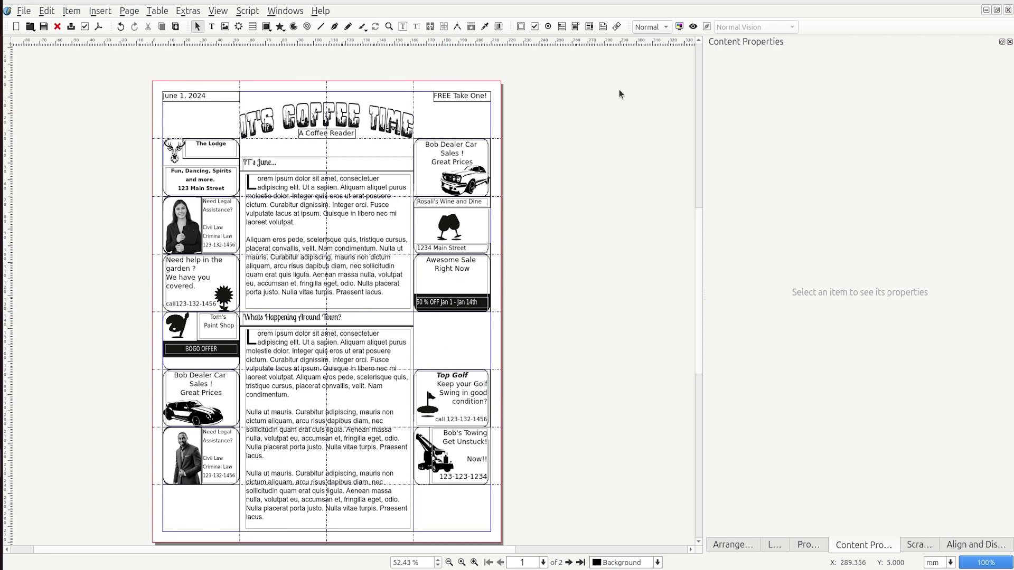
Step: Place the 1_cn box from the Main scrapbook above "Top Golf" and enter "Your Ad HERE FOR ONLY $14.99" plus a "Call" line with a phone number
{"action": "left_click", "coordinate": [919, 544]}
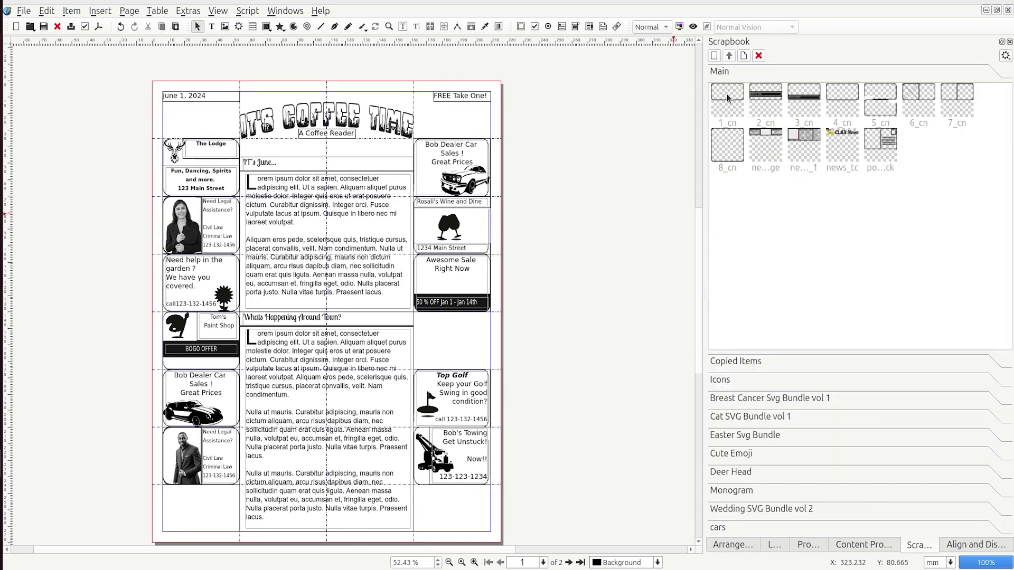
{"action": "left_click_drag", "start_coordinate": [727, 98], "coordinate": [491, 334]}
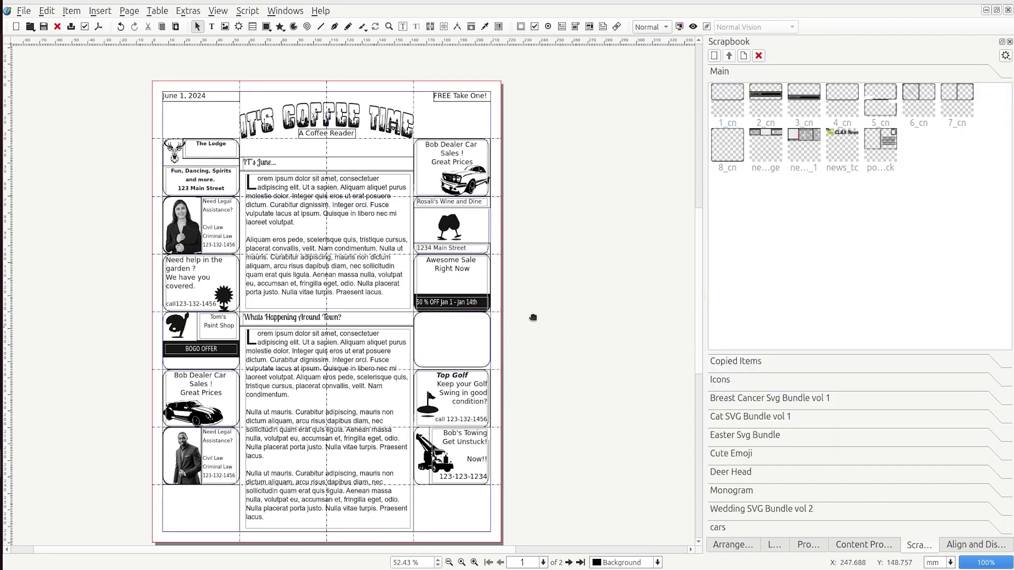
{"action": "double_click", "coordinate": [461, 335]}
{"action": "type", "text": "Your Ad HERE"}
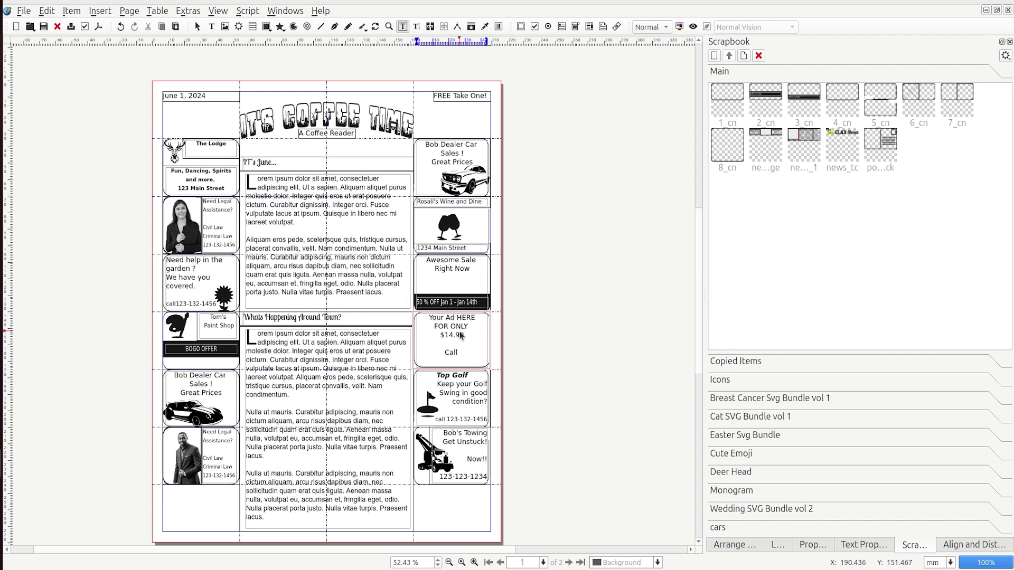
{"action": "type", "text": "3-1234"}
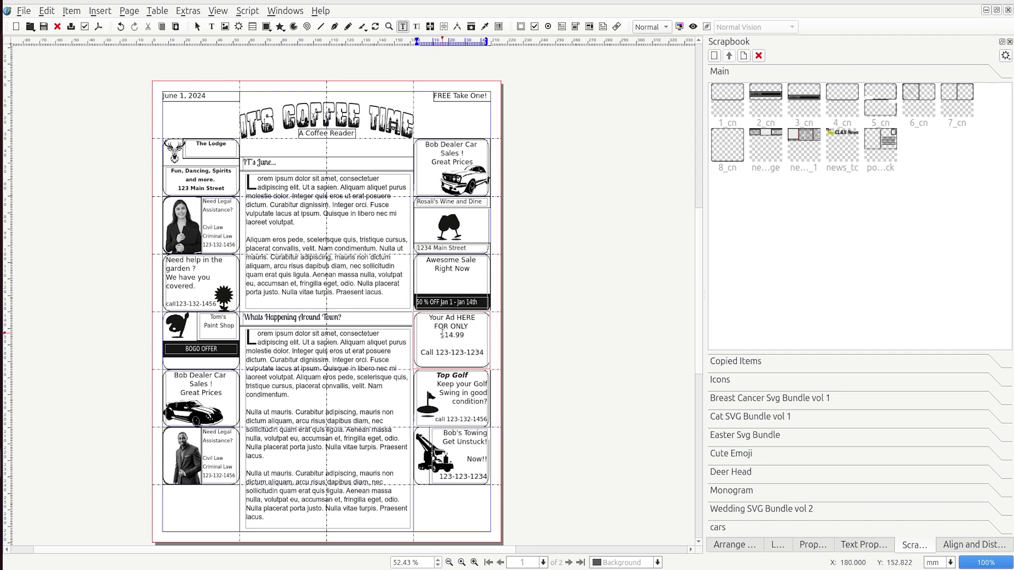
Step: Make "Your Ad HERE" bold and "$14.99" bold italic in the new ad
{"action": "left_click_drag", "start_coordinate": [424, 318], "coordinate": [449, 366]}
{"action": "left_click", "coordinate": [856, 553]}
{"action": "left_click", "coordinate": [750, 71]}
{"action": "left_click", "coordinate": [749, 49]}
{"action": "left_click", "coordinate": [747, 73]}
{"action": "left_click", "coordinate": [747, 59]}
{"action": "scroll", "coordinate": [747, 68], "scroll_direction": "down", "scroll_amount": 1}
{"action": "left_click", "coordinate": [442, 354]}
{"action": "left_click", "coordinate": [467, 362]}
{"action": "left_click", "coordinate": [555, 338]}
Step: Examine the completed first page in preview mode
{"action": "left_click", "coordinate": [692, 27]}
{"action": "left_click", "coordinate": [693, 27]}
{"action": "left_click", "coordinate": [444, 391]}
{"action": "left_click", "coordinate": [449, 361]}
{"action": "left_click", "coordinate": [569, 370]}
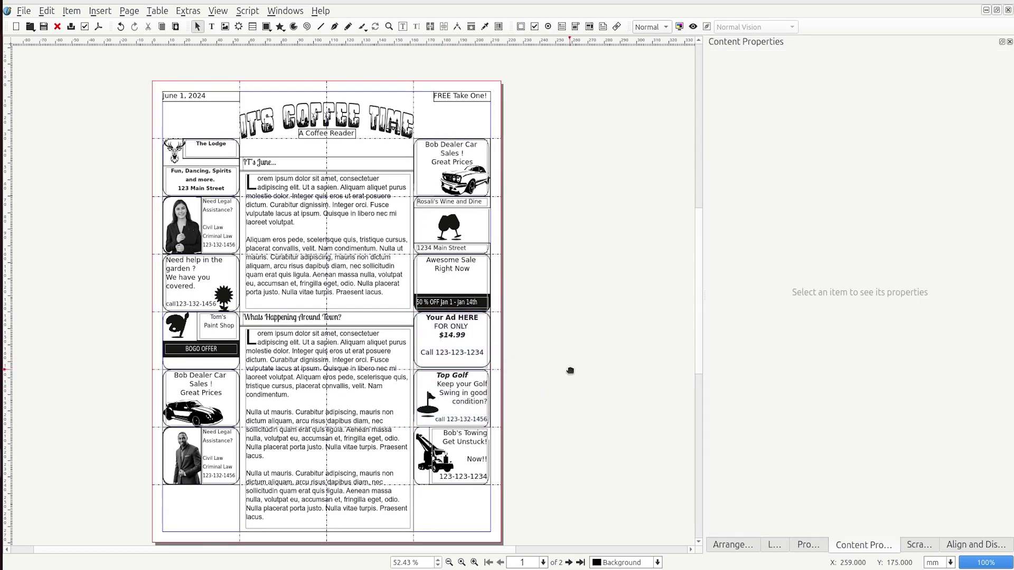
{"action": "key", "text": "ctrl+alt+p"}
{"action": "key", "text": "ctrl+alt+p"}
{"action": "scroll", "coordinate": [203, 132], "scroll_direction": "down", "scroll_amount": 3}
{"action": "scroll", "coordinate": [203, 132], "scroll_direction": "up", "scroll_amount": 3}
Step: Copy all page 1 objects below the date line and paste them onto page 2
{"action": "left_click_drag", "start_coordinate": [623, 199], "coordinate": [550, 458]}
{"action": "left_click_drag", "start_coordinate": [554, 533], "coordinate": [119, 99]}
{"action": "scroll", "coordinate": [119, 161], "scroll_direction": "down", "scroll_amount": 3}
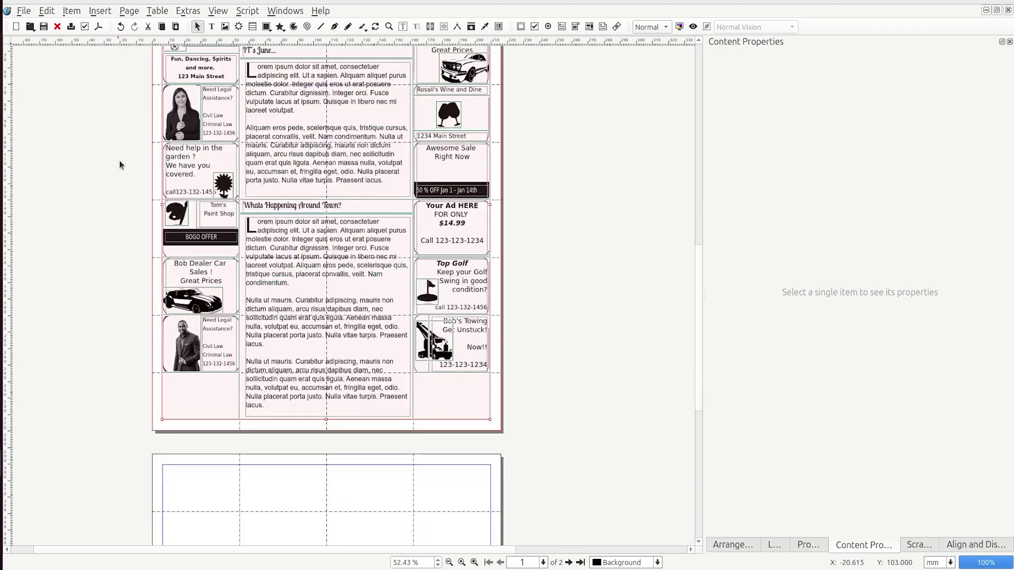
{"action": "scroll", "coordinate": [120, 165], "scroll_direction": "down", "scroll_amount": 3}
{"action": "scroll", "coordinate": [169, 151], "scroll_direction": "up", "scroll_amount": 1}
{"action": "key", "text": "ctrl+v"}
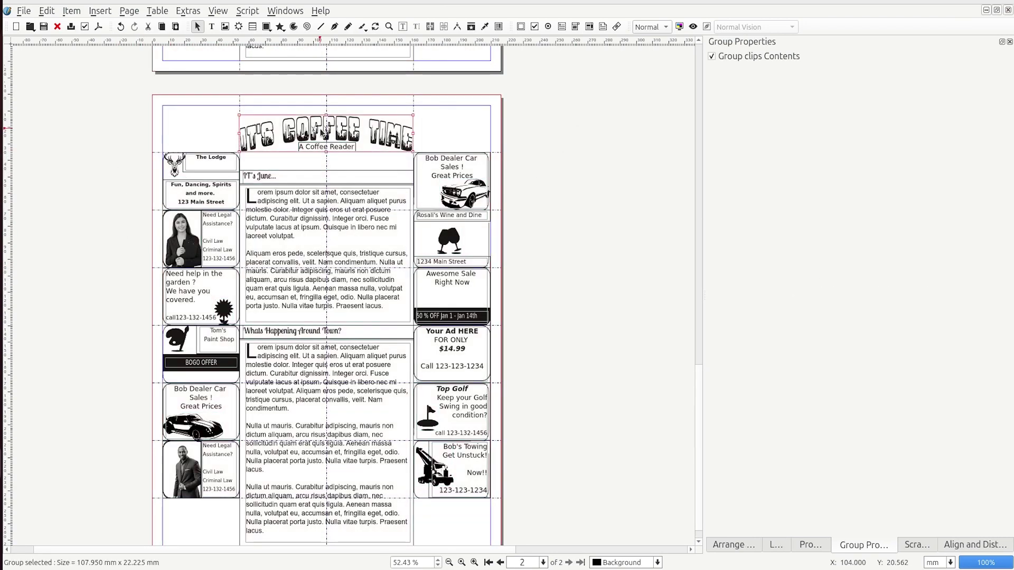
Step: Delete the "IT'S COFFEE TIME" title on page 2, move the "IT's June..." heading up and change its text to "Horoscopes.."
{"action": "key", "text": "Delete"}
{"action": "left_click_drag", "start_coordinate": [290, 177], "coordinate": [291, 146]}
{"action": "double_click", "coordinate": [273, 146]}
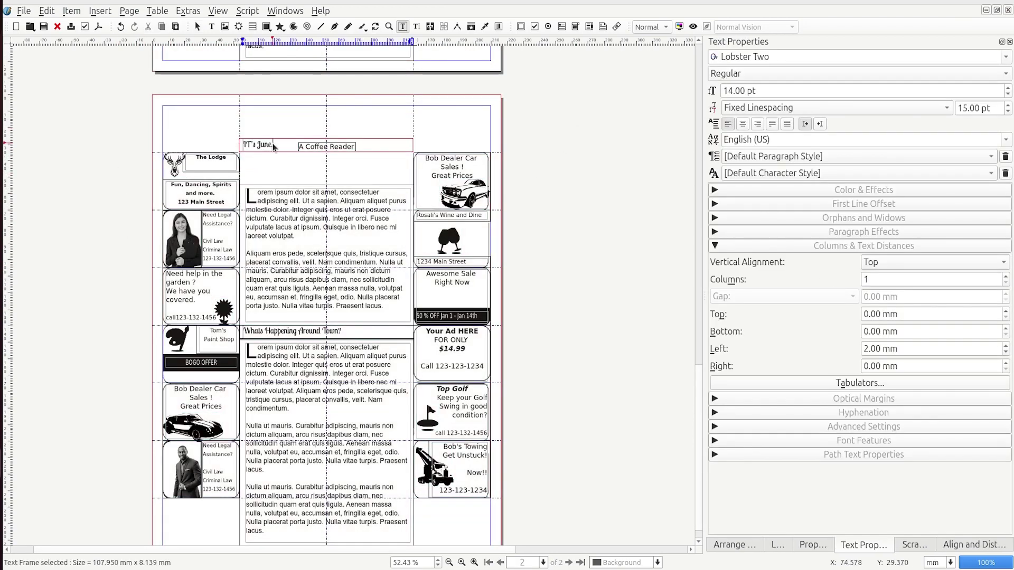
{"action": "key", "text": "ctrl+a"}
{"action": "type", "text": "Horosc"}
Step: Delete both article body text frames from the middle column of page 2
{"action": "left_click", "coordinate": [298, 217]}
{"action": "key", "text": "Escape"}
{"action": "key", "text": "Delete"}
{"action": "left_click", "coordinate": [297, 357]}
{"action": "key", "text": "Delete"}
Step: Replace the "Whats Happening Around Town?" heading on page 2 with "Contest"
{"action": "double_click", "coordinate": [300, 333]}
{"action": "key", "text": "ctrl+a"}
{"action": "key", "text": "Delete"}
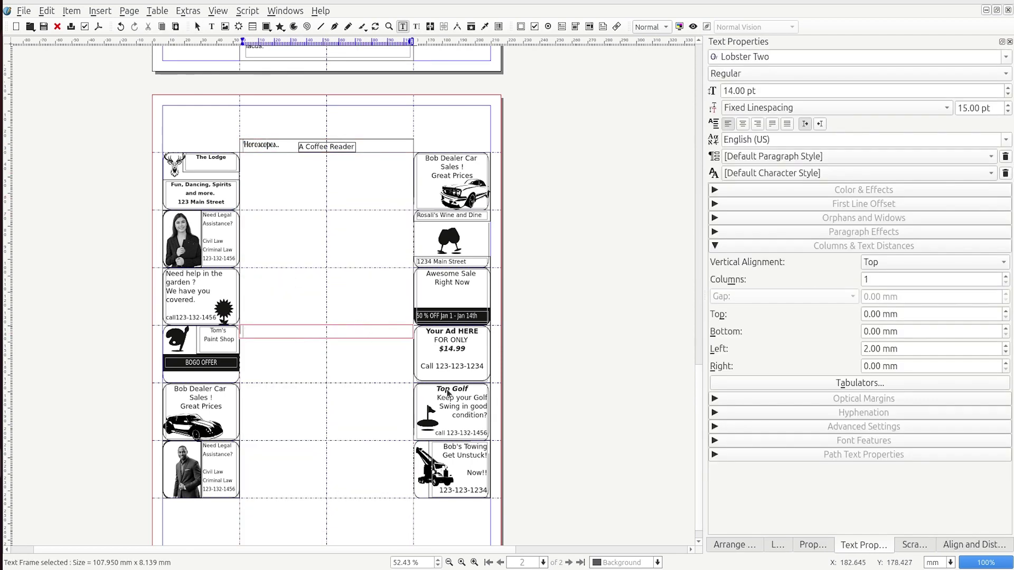
{"action": "left_click", "coordinate": [547, 391]}
Step: Duplicate page 1's lower article text frame and place the copy under the Contest heading on page 2
{"action": "scroll", "coordinate": [335, 247], "scroll_direction": "up", "scroll_amount": 2}
{"action": "left_click", "coordinate": [347, 90]}
{"action": "key", "text": "ctrl+d"}
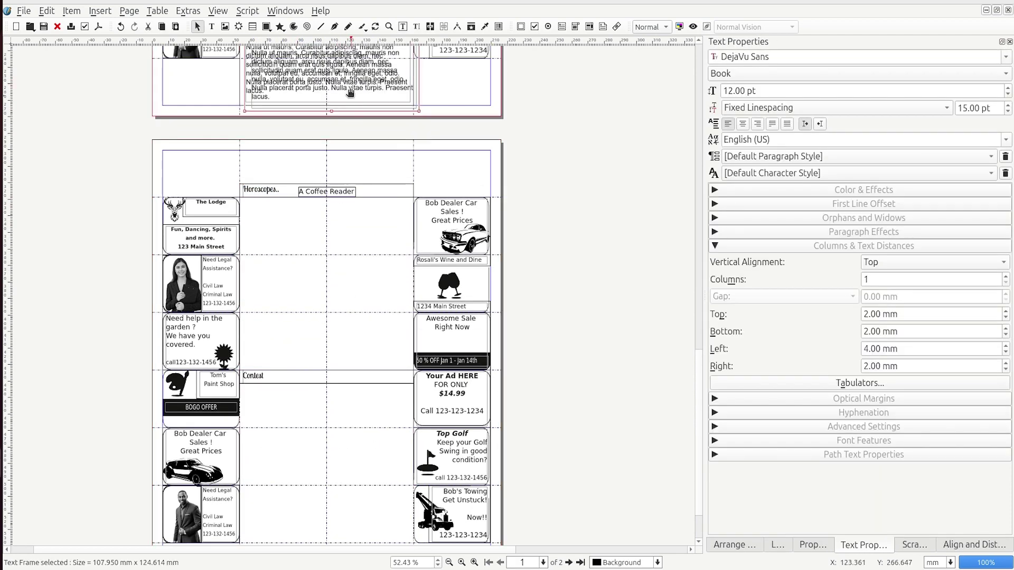
{"action": "left_click_drag", "start_coordinate": [348, 93], "coordinate": [344, 533]}
{"action": "scroll", "coordinate": [343, 475], "scroll_direction": "down", "scroll_amount": 2}
{"action": "left_click_drag", "start_coordinate": [298, 354], "coordinate": [293, 384]}
Step: Replace the placeholder article in the frame under Contest with "Find the tiny"
{"action": "key", "text": "ctrl+a"}
{"action": "double_click", "coordinate": [311, 432]}
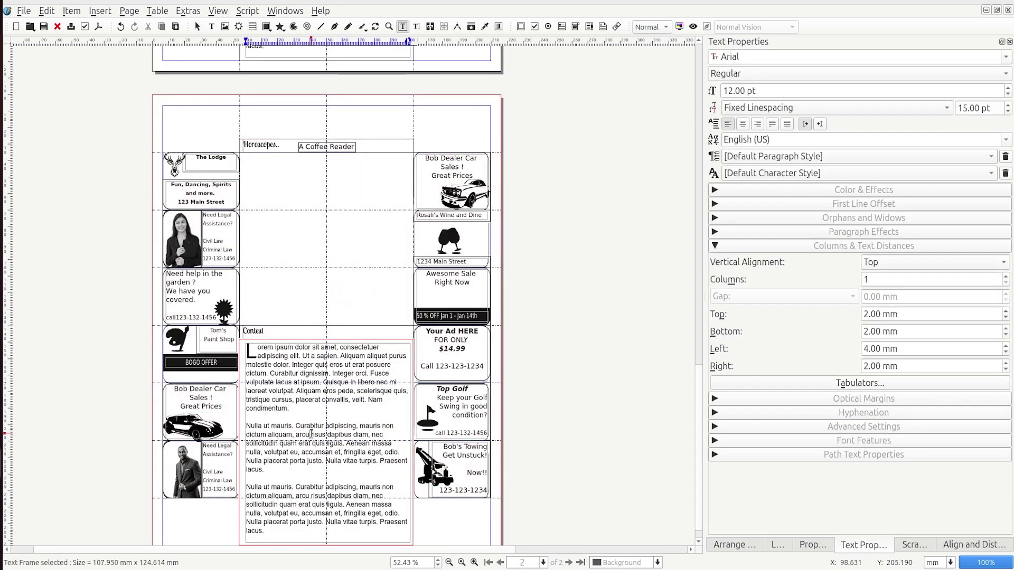
{"action": "key", "text": "ctrl+a"}
{"action": "type", "text": "Fill o"}
{"action": "type", "text": " tiny"}
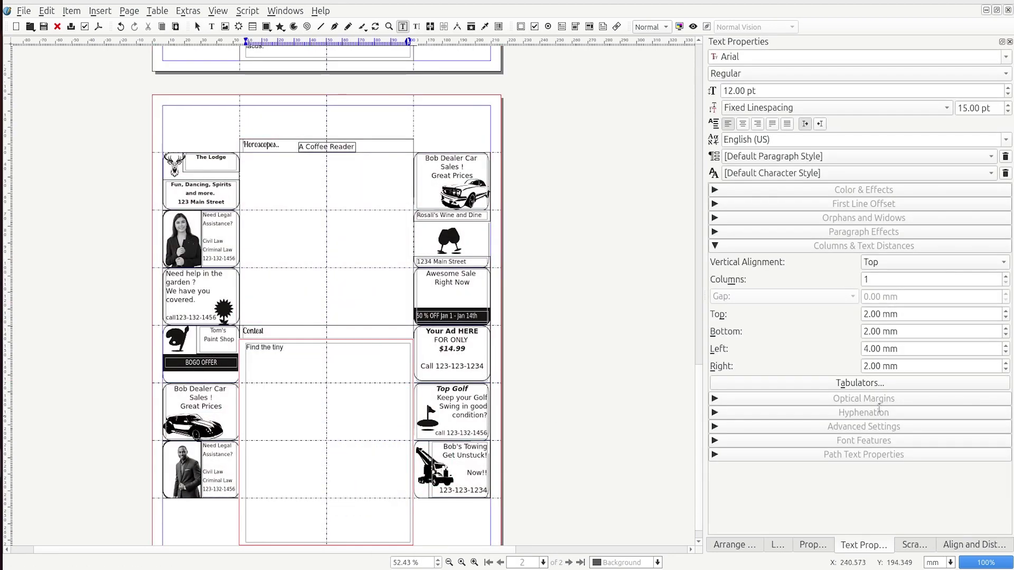
Step: Browse the Cute Emoji scrapbook collection and reword the contest text to "Find the Silly Monkey and get free gift. Circle the monkey and go to"
{"action": "left_click", "coordinate": [914, 544]}
{"action": "left_click", "coordinate": [738, 180]}
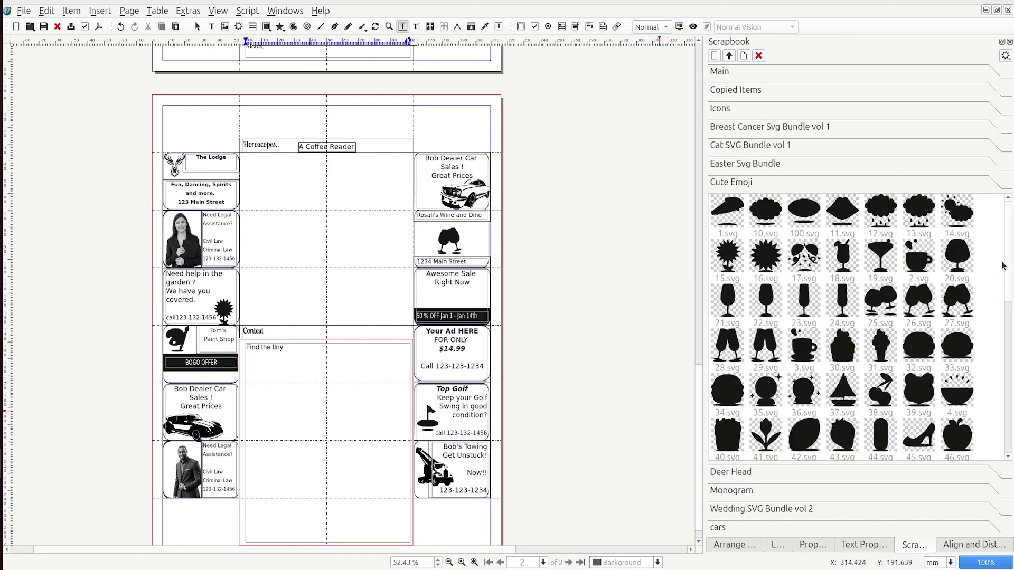
{"action": "scroll", "coordinate": [845, 328], "scroll_direction": "down", "scroll_amount": 6}
{"action": "double_click", "coordinate": [282, 349]}
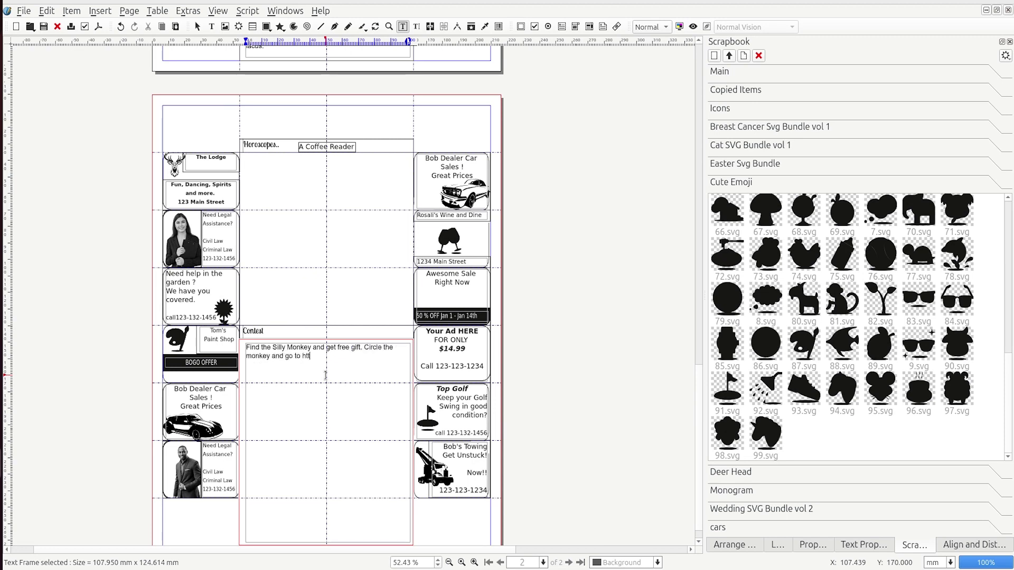
{"action": "type", "text": ".. Te"}
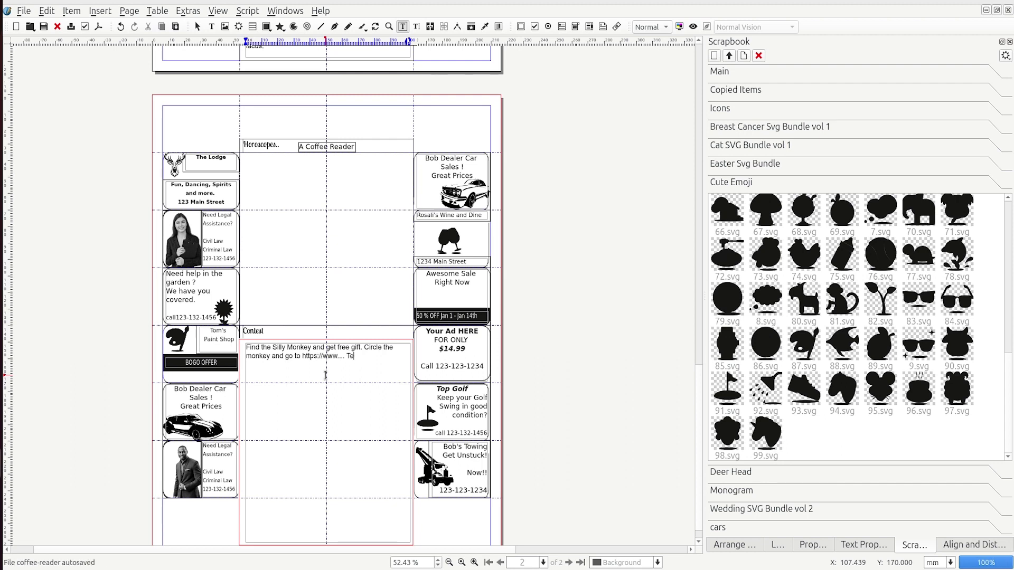
{"action": "key", "text": "BackSpace"}
{"action": "key", "text": "BackSpace"}
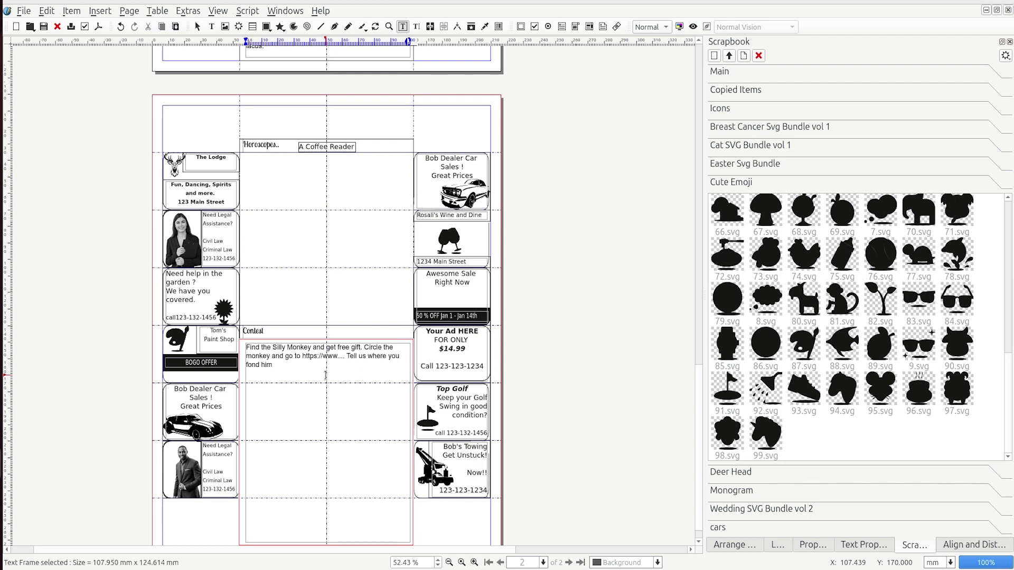
{"action": "type", "text": "peical prize!"}
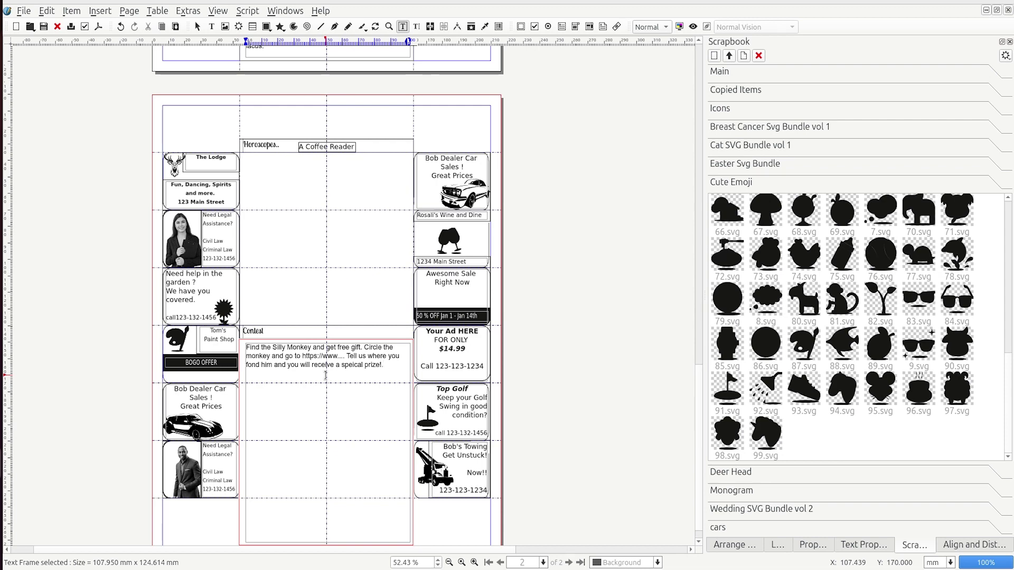
{"action": "key", "text": "Escape"}
{"action": "left_click_drag", "start_coordinate": [320, 544], "coordinate": [321, 360]}
Step: Add the 81.svg monkey from the scrapbook, flip it horizontally and tuck it beside the car in page 1's lower car-dealer ad
{"action": "double_click", "coordinate": [843, 300]}
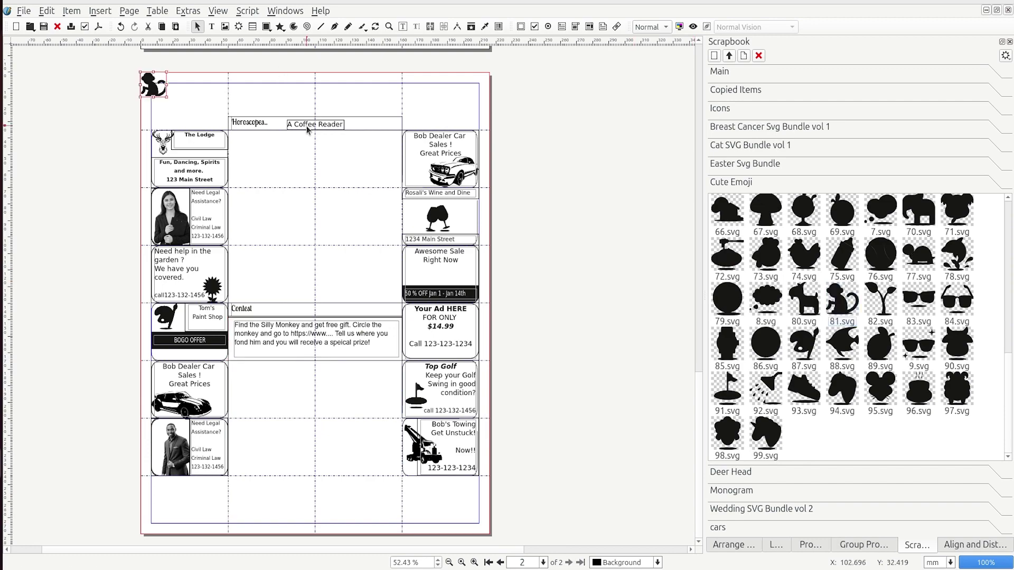
{"action": "scroll", "coordinate": [224, 253], "scroll_direction": "up", "scroll_amount": 10}
{"action": "scroll", "coordinate": [223, 253], "scroll_direction": "up", "scroll_amount": 2}
{"action": "left_click_drag", "start_coordinate": [153, 443], "coordinate": [221, 275]}
{"action": "left_click", "coordinate": [820, 546]}
{"action": "left_click", "coordinate": [913, 56]}
{"action": "left_click", "coordinate": [967, 254]}
{"action": "left_click", "coordinate": [95, 294]}
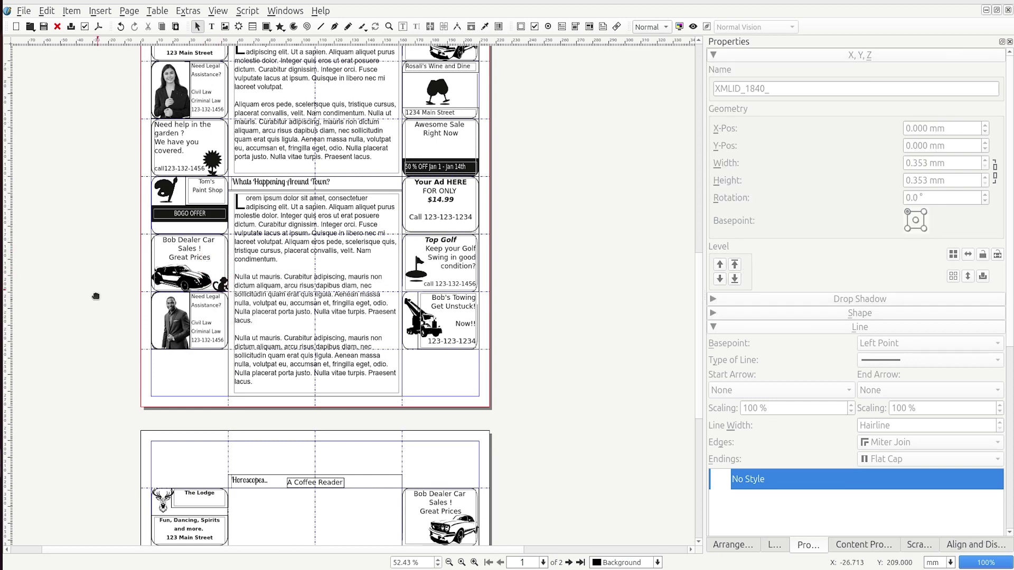
Step: Draw a circle about 23 mm across below the Horoscopes heading on page 2
{"action": "scroll", "coordinate": [520, 279], "scroll_direction": "down", "scroll_amount": 2}
{"action": "scroll", "coordinate": [528, 274], "scroll_direction": "down", "scroll_amount": 14}
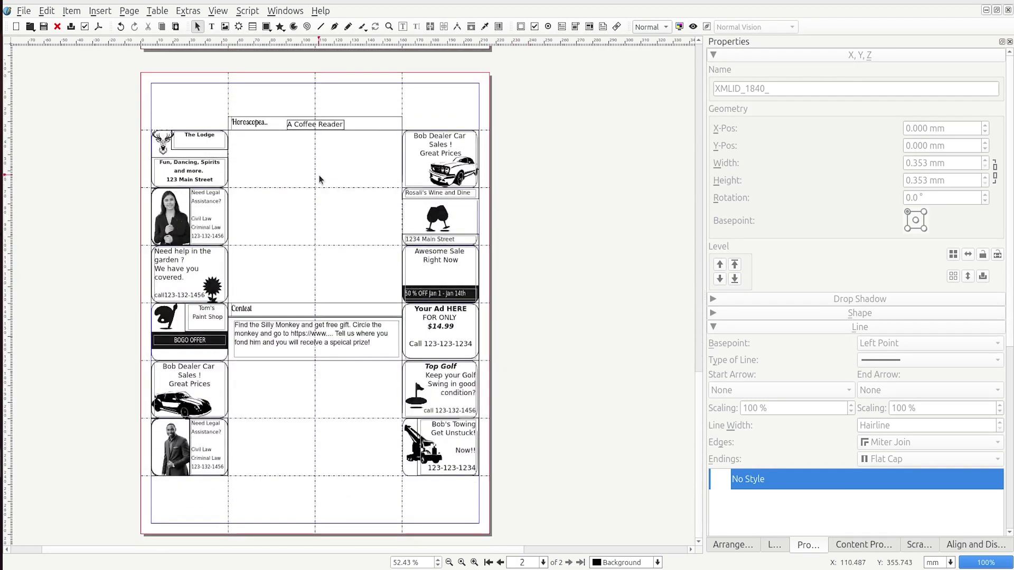
{"action": "left_click", "coordinate": [270, 30]}
{"action": "mouse_move", "coordinate": [339, 46]}
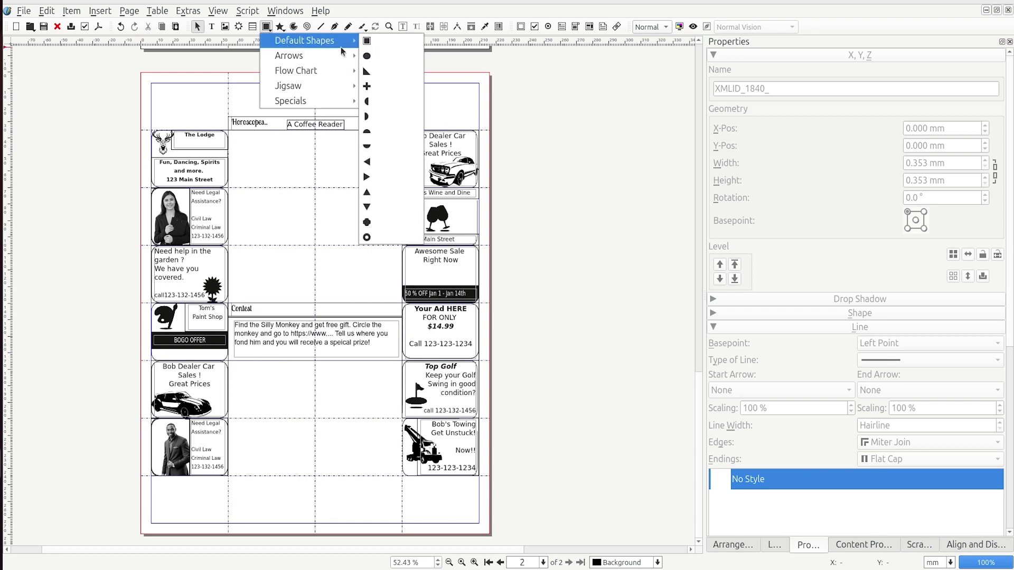
{"action": "left_click", "coordinate": [367, 55]}
{"action": "mouse_move", "coordinate": [246, 162]}
{"action": "left_mouse_down"}
{"action": "mouse_move", "coordinate": [303, 220]}
{"action": "mouse_move", "coordinate": [260, 176]}
{"action": "mouse_move", "coordinate": [284, 200]}
{"action": "left_mouse_up"}
{"action": "left_click", "coordinate": [290, 204]}
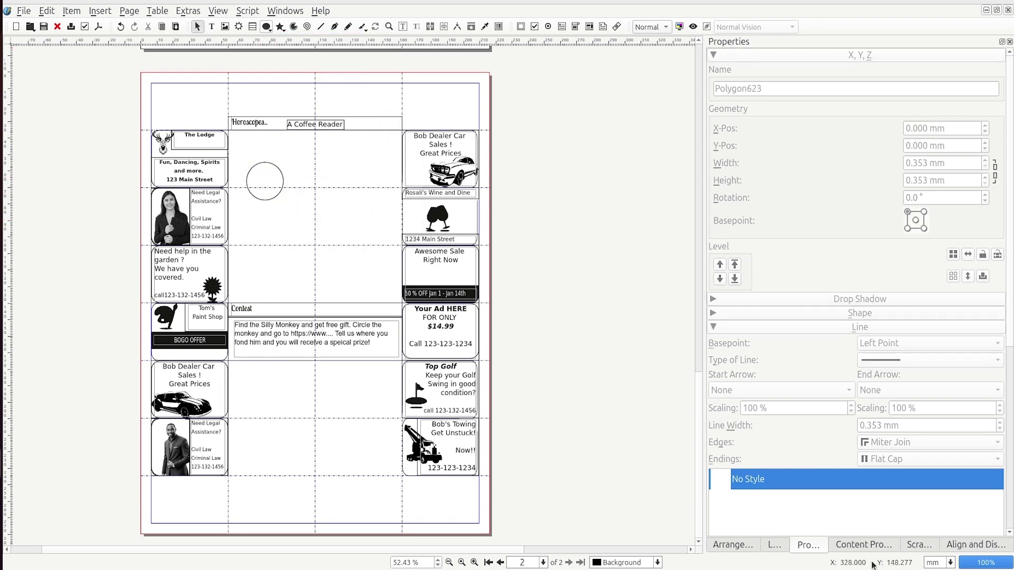
Step: Place the 36.svg crystal ball icon on the circle, center both horizontally and vertically relative to the first selected, and group them
{"action": "left_click", "coordinate": [909, 544]}
{"action": "scroll", "coordinate": [850, 337], "scroll_direction": "up", "scroll_amount": 5}
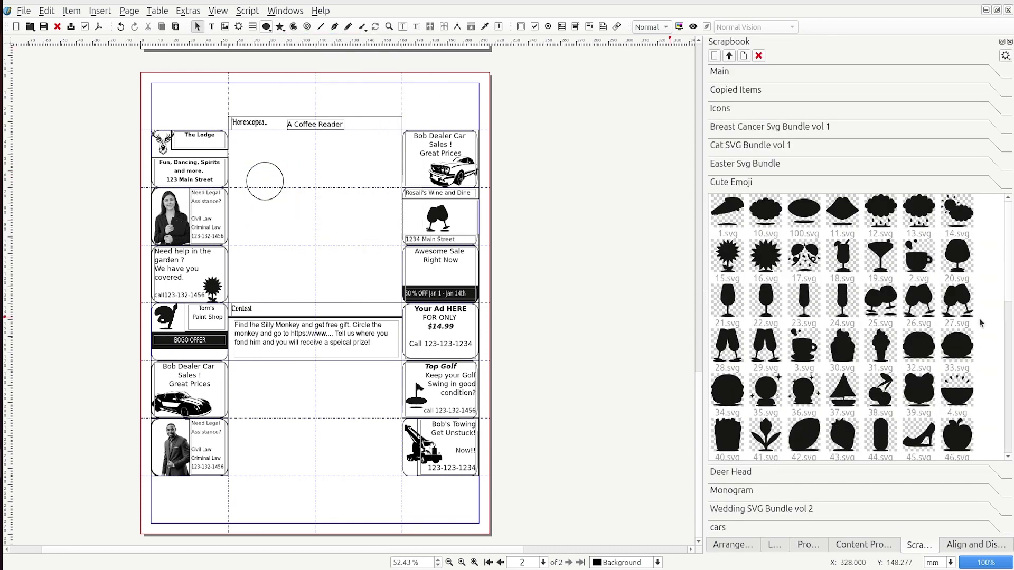
{"action": "scroll", "coordinate": [980, 324], "scroll_direction": "down", "scroll_amount": 3}
{"action": "left_click_drag", "start_coordinate": [803, 237], "coordinate": [276, 159]}
{"action": "left_click_drag", "start_coordinate": [257, 194], "coordinate": [275, 162]}
{"action": "left_click", "coordinate": [277, 159], "text": "shift"}
{"action": "left_click", "coordinate": [974, 545]}
{"action": "left_click", "coordinate": [860, 128]}
{"action": "left_click", "coordinate": [861, 143]}
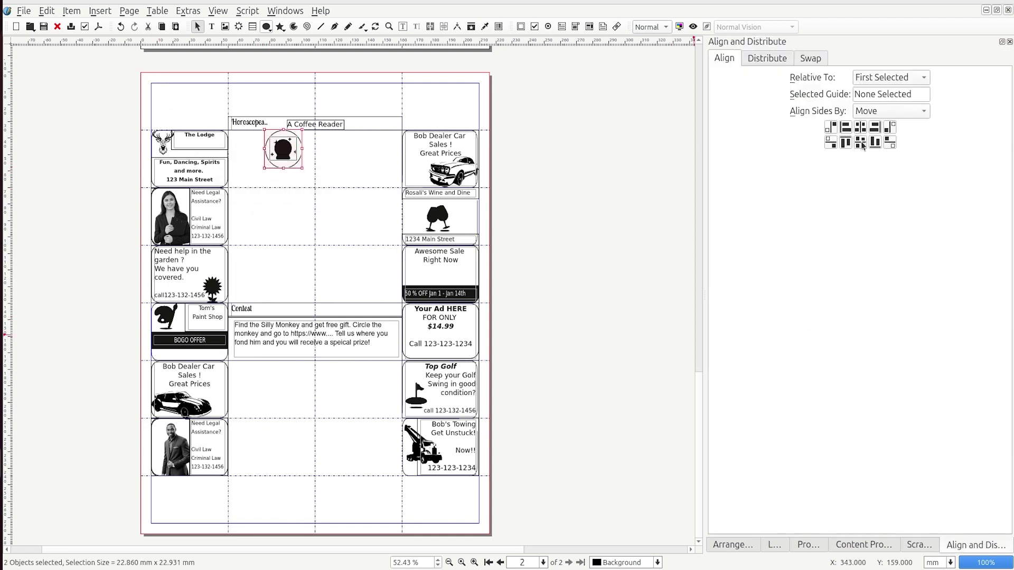
{"action": "key", "text": "ctrl+g"}
Step: Ungroup the badge, shrink its crystal ball and circle, center them on each other again and regroup them
{"action": "key", "text": "ctrl+shift+g"}
{"action": "left_click", "coordinate": [295, 158]}
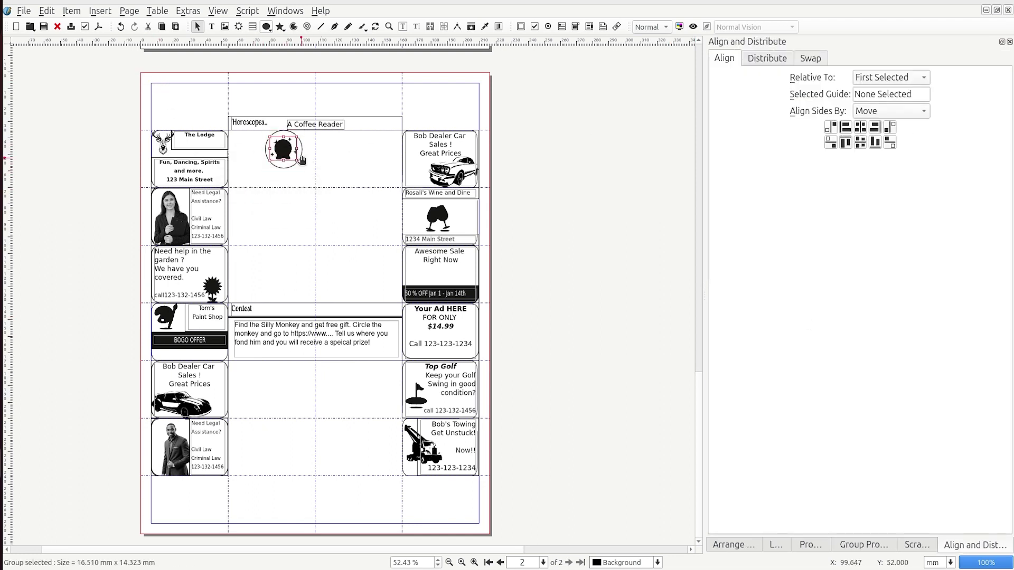
{"action": "left_click", "coordinate": [303, 154]}
{"action": "left_click", "coordinate": [300, 156]}
{"action": "left_click_drag", "start_coordinate": [302, 168], "coordinate": [236, 253]}
{"action": "left_click", "coordinate": [279, 151], "text": "shift"}
{"action": "left_click", "coordinate": [861, 128]}
{"action": "left_click", "coordinate": [860, 143]}
{"action": "key", "text": "ctrl+g"}
Step: Duplicate the crystal ball badge twice and position the badges in the rows of the horoscope area
{"action": "key", "text": "ctrl+d"}
{"action": "key", "text": "ctrl+d"}
{"action": "left_click", "coordinate": [244, 197]}
{"action": "left_click_drag", "start_coordinate": [244, 196], "coordinate": [237, 197]}
{"action": "left_click_drag", "start_coordinate": [244, 158], "coordinate": [358, 141]}
{"action": "key", "text": "Right"}
{"action": "key", "text": "Right"}
Step: Duplicate the column of three badges across the horoscope area to complete a grid of three columns by three rows
{"action": "left_click", "coordinate": [236, 196]}
{"action": "left_click", "coordinate": [236, 254], "text": "shift"}
{"action": "left_click", "coordinate": [239, 140], "text": "shift"}
{"action": "key", "text": "ctrl+d"}
{"action": "mouse_move", "coordinate": [307, 140]}
{"action": "left_mouse_down"}
{"action": "mouse_move", "coordinate": [290, 141]}
{"action": "mouse_move", "coordinate": [300, 141]}
{"action": "left_mouse_up"}
{"action": "key", "text": "t"}
{"action": "left_click", "coordinate": [252, 162], "text": "shift"}
{"action": "left_click_drag", "start_coordinate": [273, 195], "coordinate": [231, 131]}
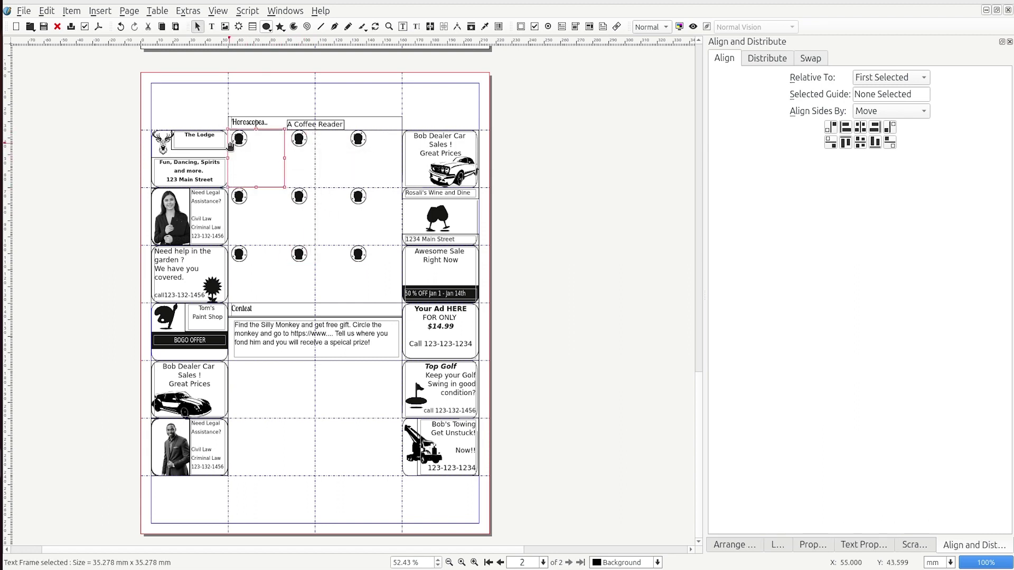
{"action": "left_click", "coordinate": [266, 27]}
{"action": "left_click", "coordinate": [345, 91]}
{"action": "key", "text": "Delete"}
{"action": "left_click", "coordinate": [267, 169]}
{"action": "left_click_drag", "start_coordinate": [267, 169], "coordinate": [363, 150]}
{"action": "left_click", "coordinate": [425, 143]}
{"action": "left_click", "coordinate": [372, 112]}
{"action": "key", "text": "Delete"}
{"action": "left_click", "coordinate": [266, 27]}
{"action": "left_click", "coordinate": [326, 96]}
{"action": "key", "text": "Delete"}
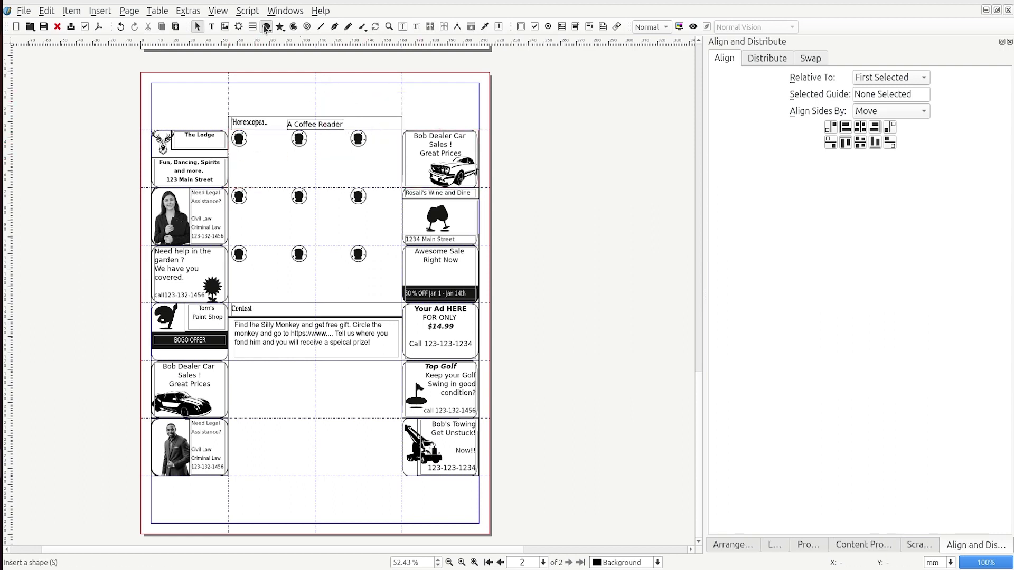
Step: Draw a rectangle about 36.85 by 35.28 mm over the first horoscope cell and a small square around its badge
{"action": "left_click", "coordinate": [270, 29]}
{"action": "left_click", "coordinate": [328, 40]}
{"action": "left_click", "coordinate": [228, 128]}
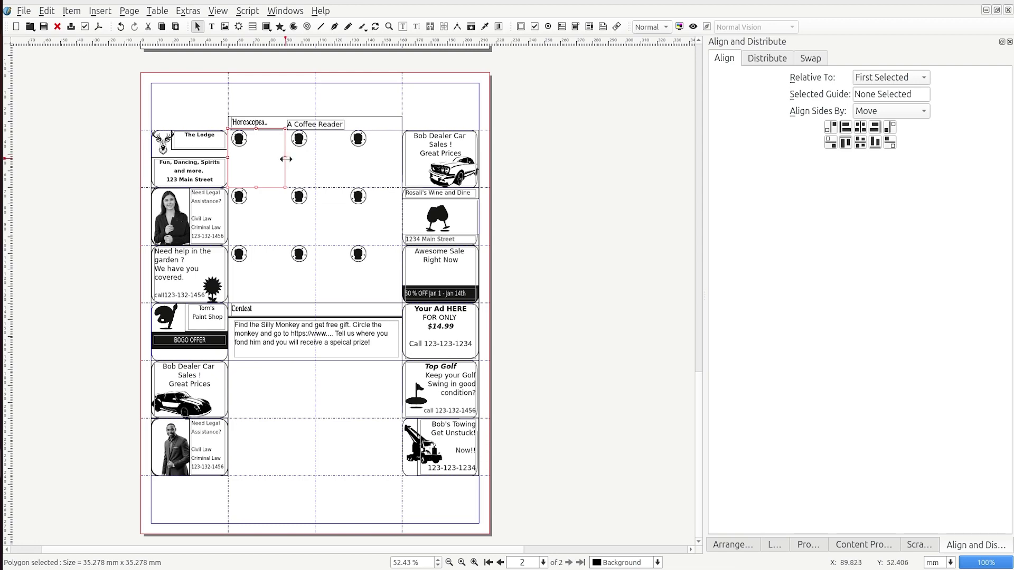
{"action": "left_click_drag", "start_coordinate": [286, 159], "coordinate": [288, 159]}
{"action": "left_click", "coordinate": [266, 27]}
{"action": "left_click", "coordinate": [289, 92]}
{"action": "left_click_drag", "start_coordinate": [315, 112], "coordinate": [254, 149]}
{"action": "left_click_drag", "start_coordinate": [285, 187], "coordinate": [267, 181]}
Step: Cut the small square out of the large rectangle with a Boolean path operation, swapping the shapes
{"action": "left_click", "coordinate": [263, 156], "text": "shift"}
{"action": "left_click", "coordinate": [72, 10]}
{"action": "mouse_move", "coordinate": [90, 190]}
{"action": "left_click", "coordinate": [248, 343]}
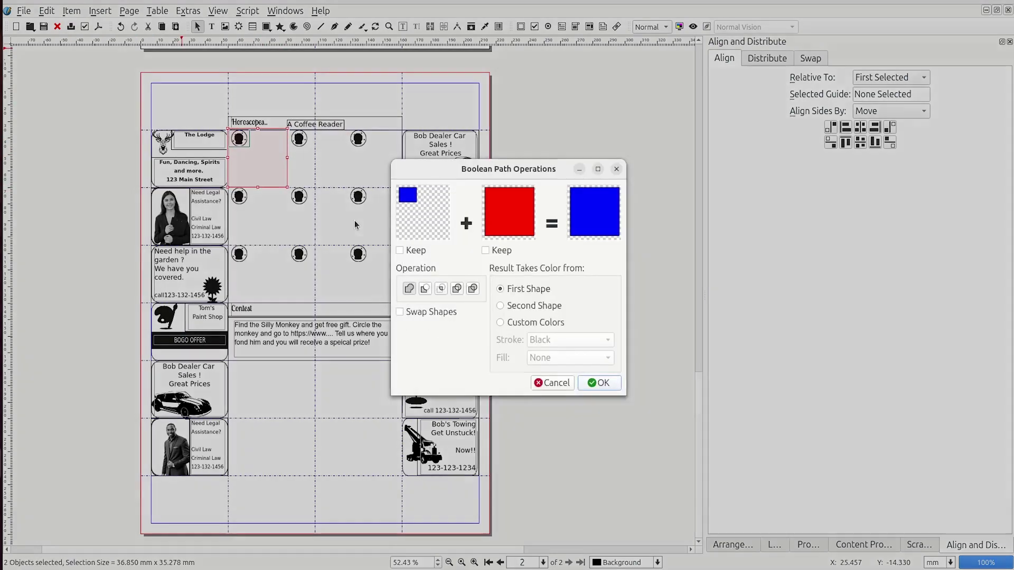
{"action": "left_click", "coordinate": [441, 289]}
{"action": "left_click", "coordinate": [400, 311]}
{"action": "left_click", "coordinate": [599, 383]}
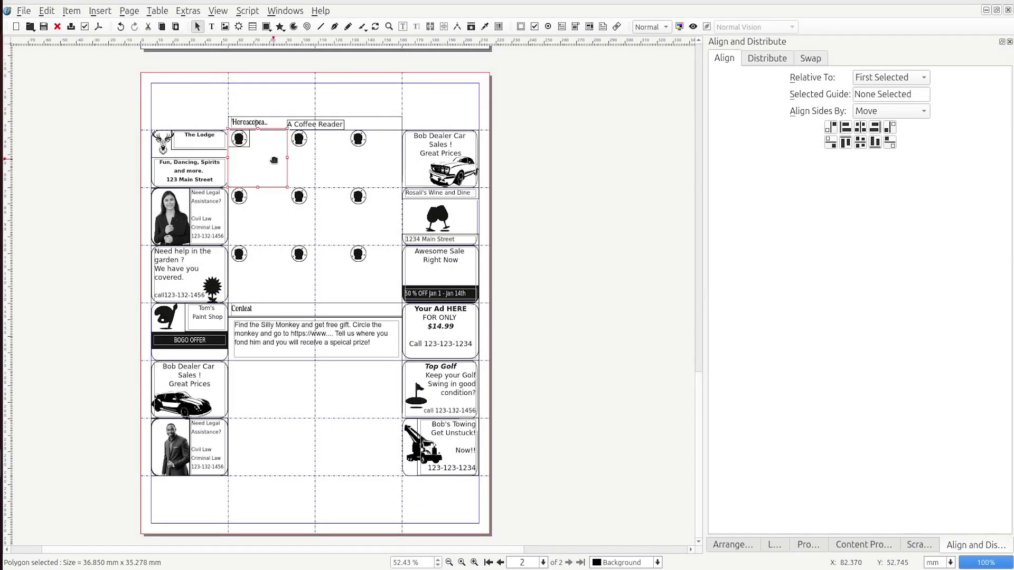
Step: Convert the notched polygon to a text frame and fill it with Lorem ipsum sample text
{"action": "right_click", "coordinate": [273, 159]}
{"action": "mouse_move", "coordinate": [319, 213]}
{"action": "left_click", "coordinate": [464, 242]}
{"action": "left_click", "coordinate": [541, 331]}
{"action": "left_click", "coordinate": [278, 176]}
{"action": "right_click", "coordinate": [268, 176]}
{"action": "mouse_move", "coordinate": [301, 199]}
{"action": "left_click", "coordinate": [452, 244]}
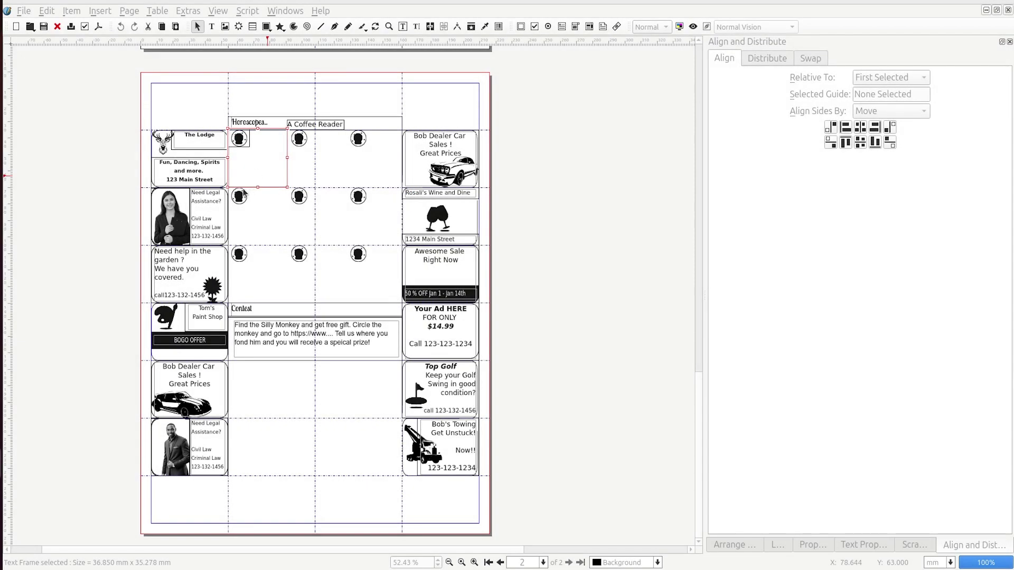
Step: Format all the sample text in the first horoscope frame with automatic linespacing at 12 pt
{"action": "double_click", "coordinate": [267, 174]}
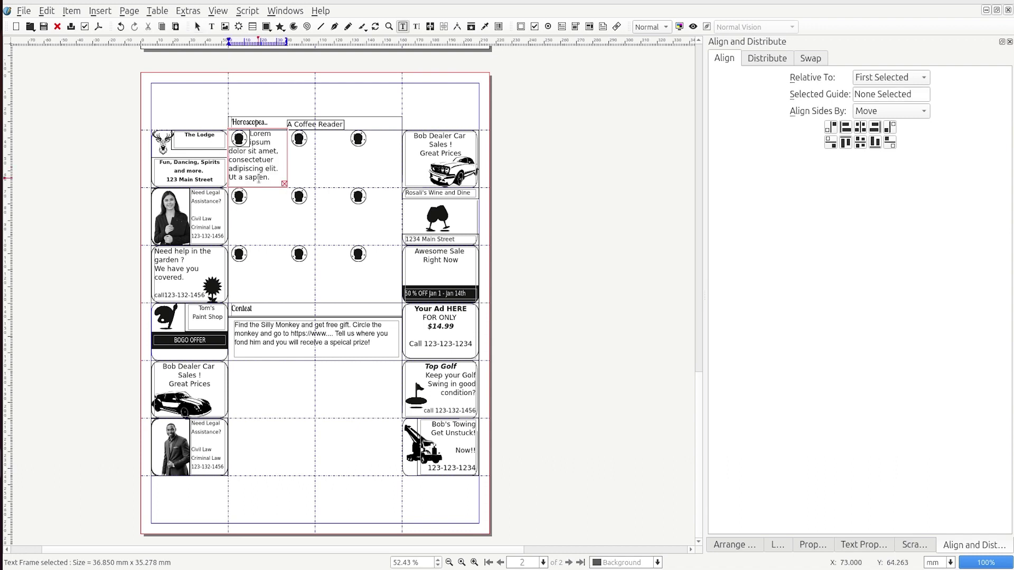
{"action": "key", "text": "ctrl+a"}
{"action": "left_click", "coordinate": [863, 544]}
{"action": "left_click", "coordinate": [1009, 95]}
{"action": "left_click", "coordinate": [1008, 95]}
{"action": "left_click", "coordinate": [1008, 94]}
{"action": "left_click", "coordinate": [1008, 95]}
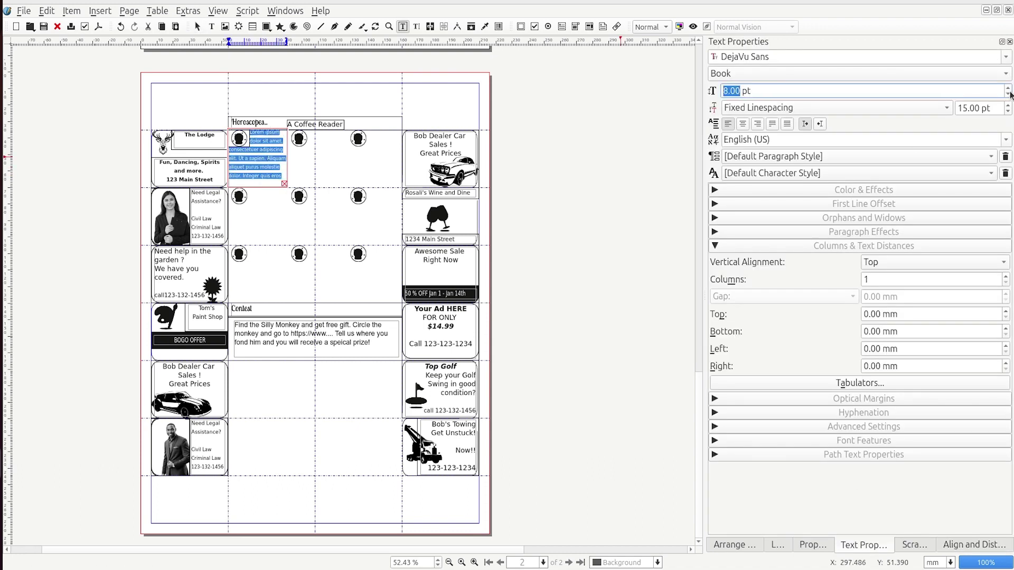
{"action": "left_click", "coordinate": [893, 109]}
{"action": "left_click", "coordinate": [889, 123]}
{"action": "double_click", "coordinate": [1009, 95]}
{"action": "scroll", "coordinate": [1010, 93], "scroll_direction": "up", "scroll_amount": 6}
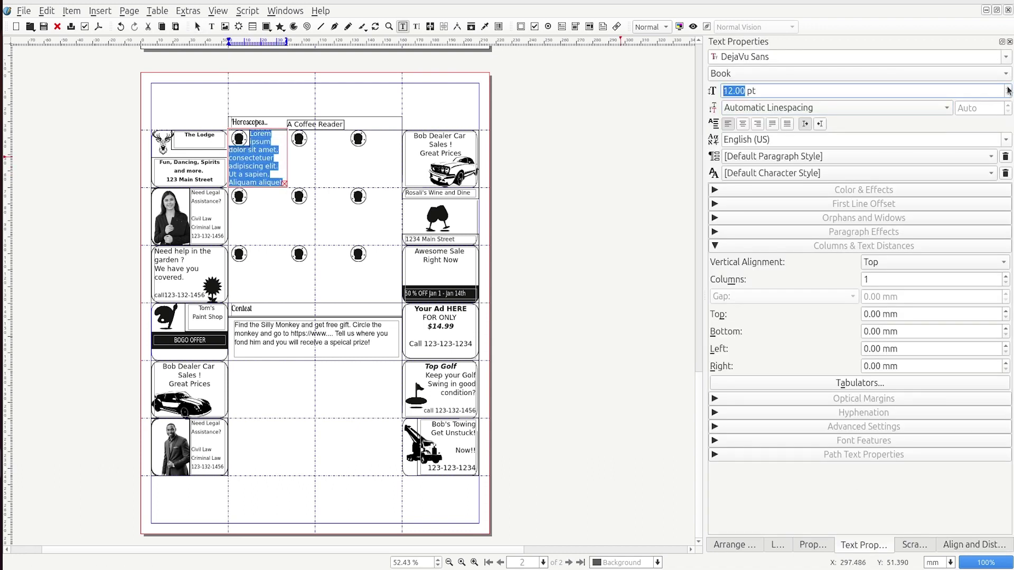
Step: Trim the first horoscope's text to "Lorem ipsum dolor sit amet, consectetuer adipiscing elit. Ut a sapien."
{"action": "left_click_drag", "start_coordinate": [270, 175], "coordinate": [251, 133]}
{"action": "key", "text": "ctrl+c"}
{"action": "key", "text": "ctrl+a"}
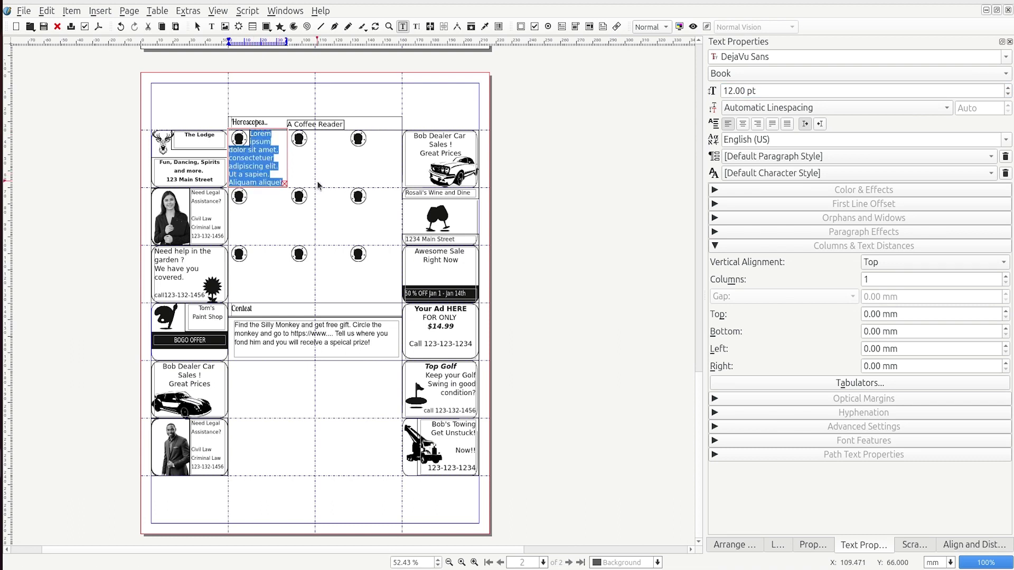
{"action": "key", "text": "ctrl+v"}
{"action": "key", "text": "Escape"}
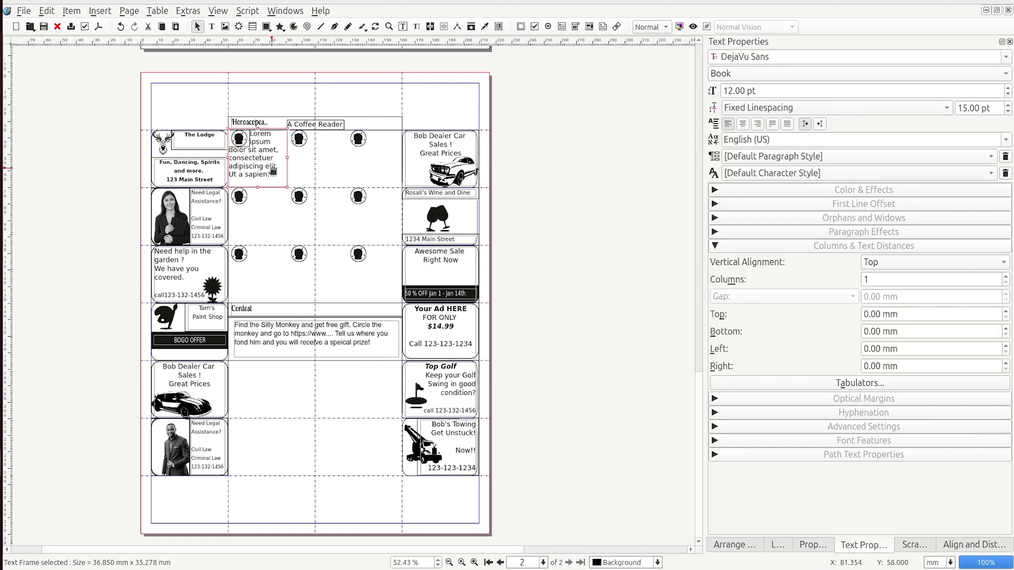
Step: Duplicate the horoscope text frame to all nine badges, narrowing the last column's frames to about 32.8 mm, and check the preview
{"action": "key", "text": "ctrl+d"}
{"action": "left_click_drag", "start_coordinate": [272, 169], "coordinate": [378, 270]}
{"action": "key", "text": "ctrl+d"}
{"action": "key", "text": "ctrl+d"}
{"action": "key", "text": "ctrl+v"}
{"action": "key", "text": "ctrl+d"}
{"action": "key", "text": "ctrl+d"}
{"action": "key", "text": "ctrl+d"}
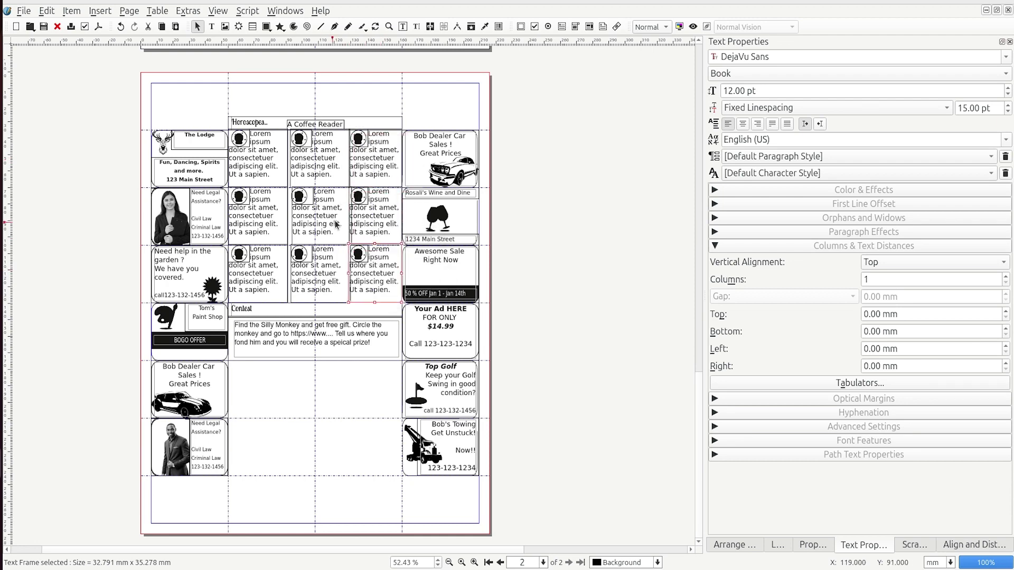
{"action": "left_click", "coordinate": [364, 221]}
{"action": "left_click", "coordinate": [335, 219]}
{"action": "left_click", "coordinate": [348, 94]}
{"action": "key", "text": "ctrl+alt+p"}
{"action": "key", "text": "ctrl+alt+p"}
Step: Set the stroke color of all nine horoscope text frames to None and check the page in preview
{"action": "left_click", "coordinate": [274, 163]}
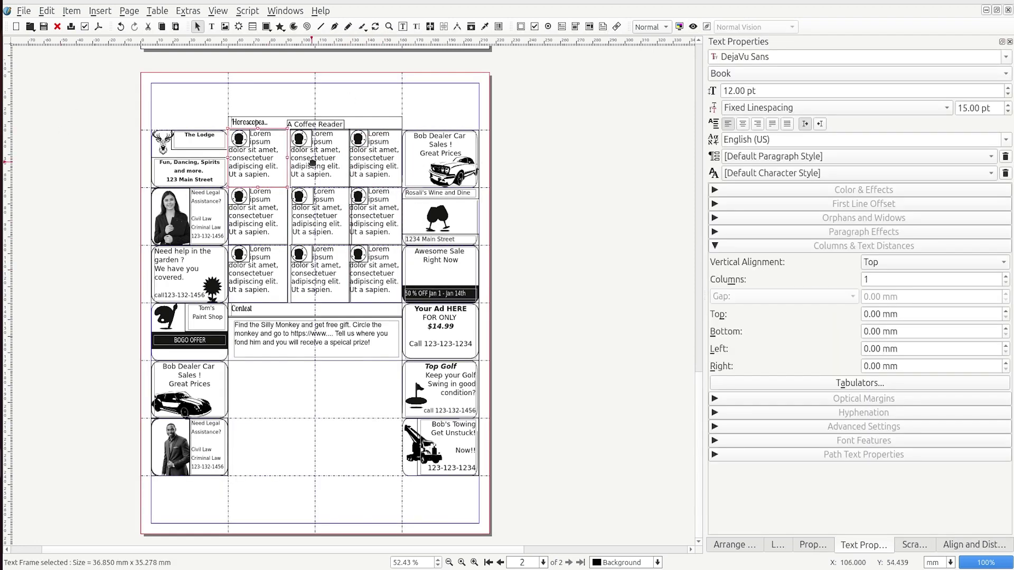
{"action": "left_click", "coordinate": [312, 162], "text": "shift"}
{"action": "left_click", "coordinate": [369, 165], "text": "shift"}
{"action": "left_click", "coordinate": [370, 218], "text": "shift"}
{"action": "left_click", "coordinate": [318, 219], "text": "shift"}
{"action": "left_click", "coordinate": [269, 220], "text": "shift"}
{"action": "left_click", "coordinate": [273, 270], "text": "shift"}
{"action": "left_click", "coordinate": [328, 274], "text": "shift"}
{"action": "left_click", "coordinate": [356, 287], "text": "shift"}
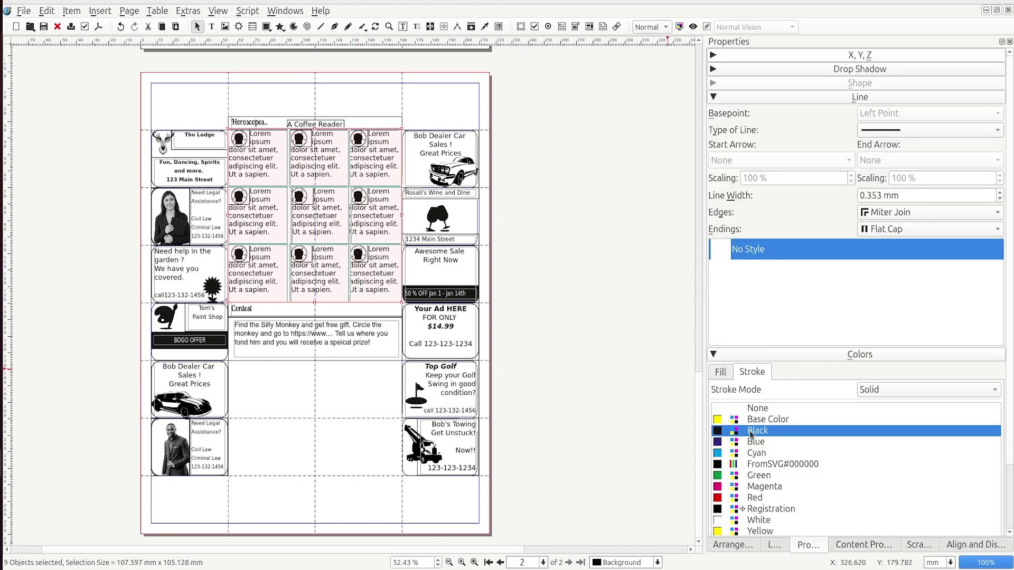
{"action": "left_click", "coordinate": [758, 407]}
{"action": "key", "text": "ctrl+alt+p"}
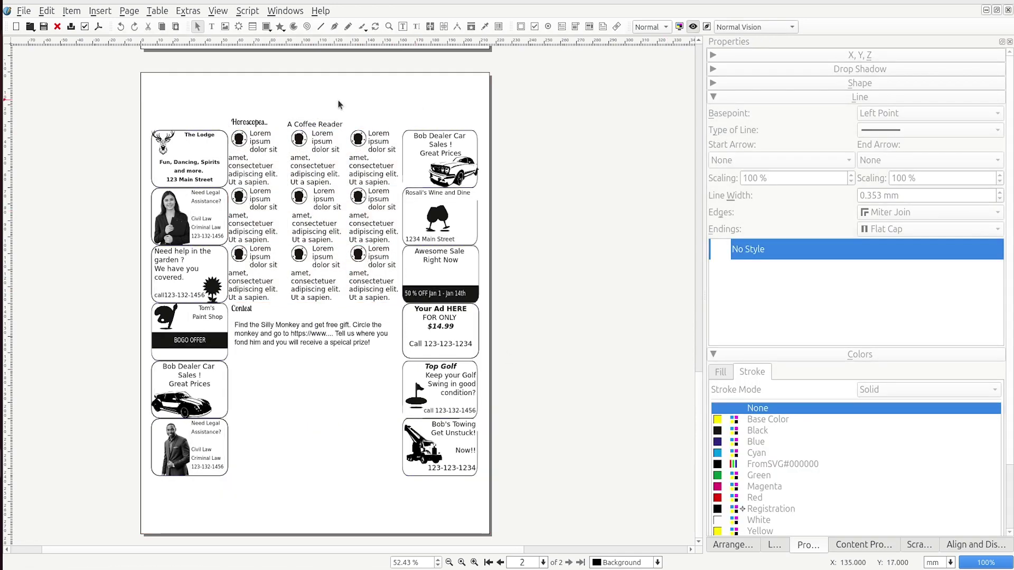
{"action": "left_click", "coordinate": [694, 26]}
Step: Delete the "A Coffee Reader" label beside the Horoscopes heading on page 2
{"action": "left_click", "coordinate": [324, 126]}
{"action": "left_click_drag", "start_coordinate": [402, 123], "coordinate": [383, 122]}
{"action": "left_click_drag", "start_coordinate": [373, 123], "coordinate": [340, 122]}
{"action": "left_click", "coordinate": [318, 130]}
{"action": "left_click", "coordinate": [317, 125]}
{"action": "key", "text": "Delete"}
{"action": "left_click", "coordinate": [356, 363]}
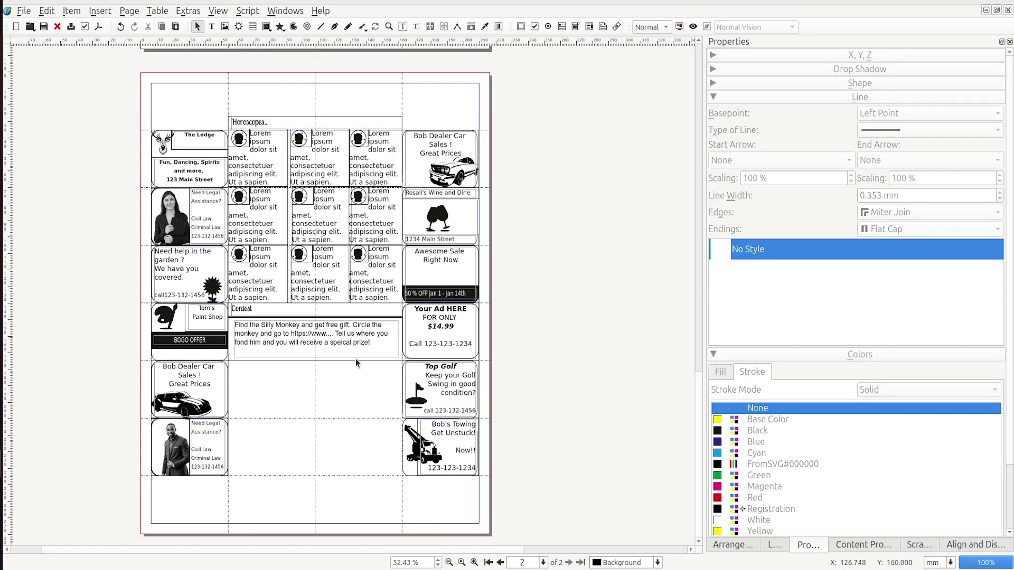
Step: Increase the inner text distances of the Horoscopes and Contest heading frames on page 2
{"action": "left_click", "coordinate": [276, 123]}
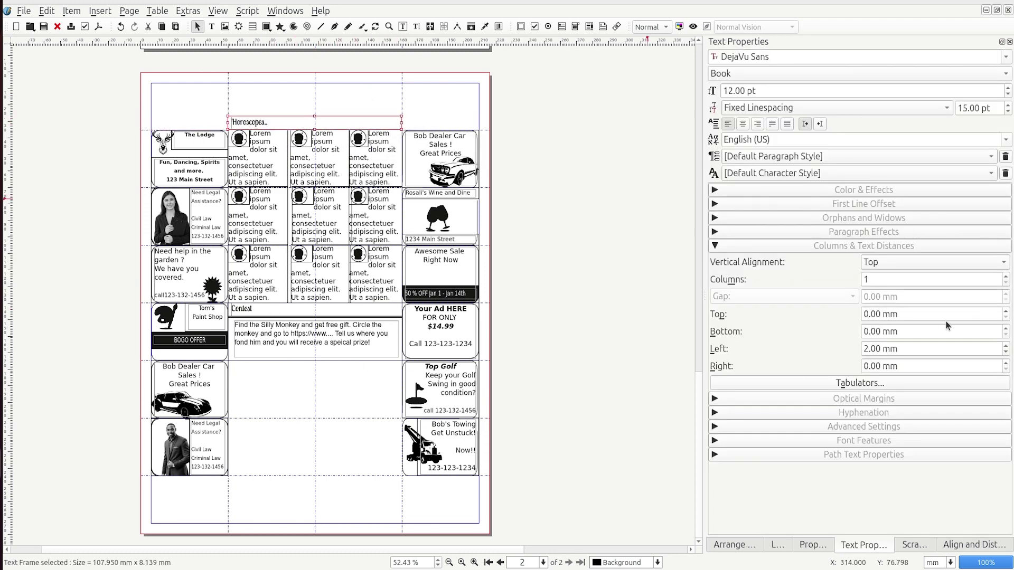
{"action": "left_click", "coordinate": [286, 315]}
{"action": "left_click", "coordinate": [291, 380]}
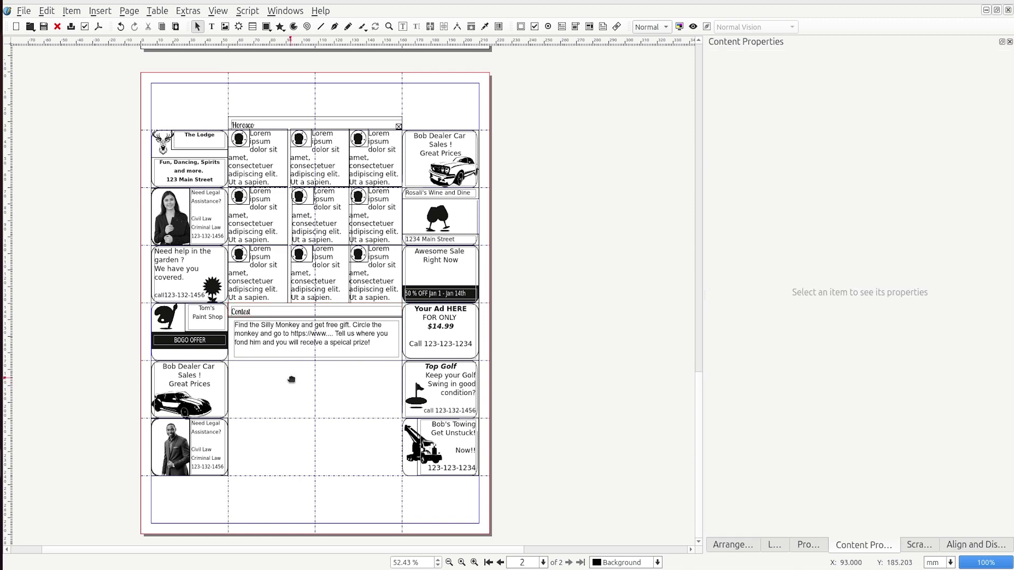
Step: Insert a text frame about 35.3 mm square in the empty area below the page 2 contest, containing the letter "T"
{"action": "left_click", "coordinate": [918, 545]}
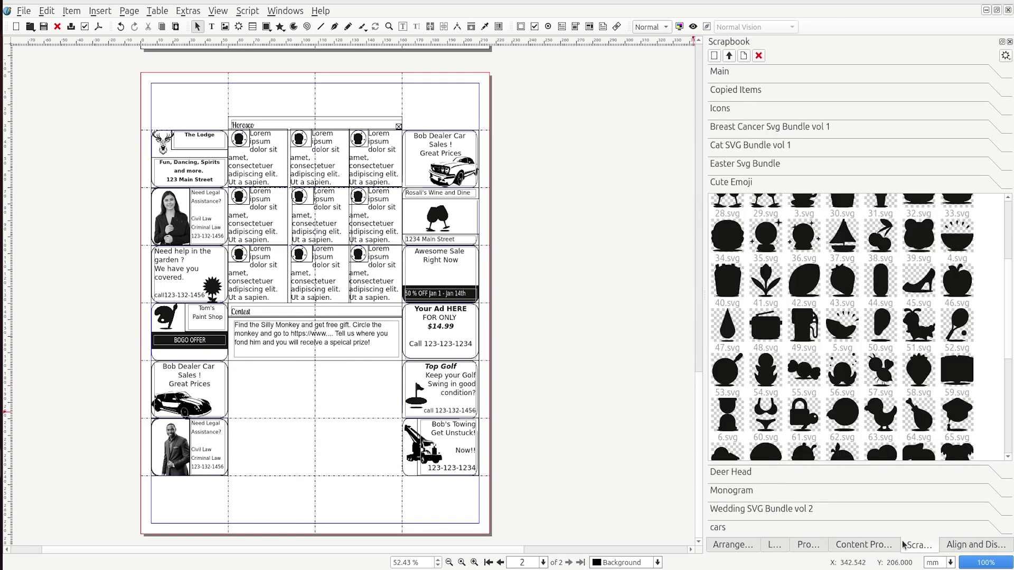
{"action": "left_click", "coordinate": [856, 545]}
{"action": "key", "text": "t"}
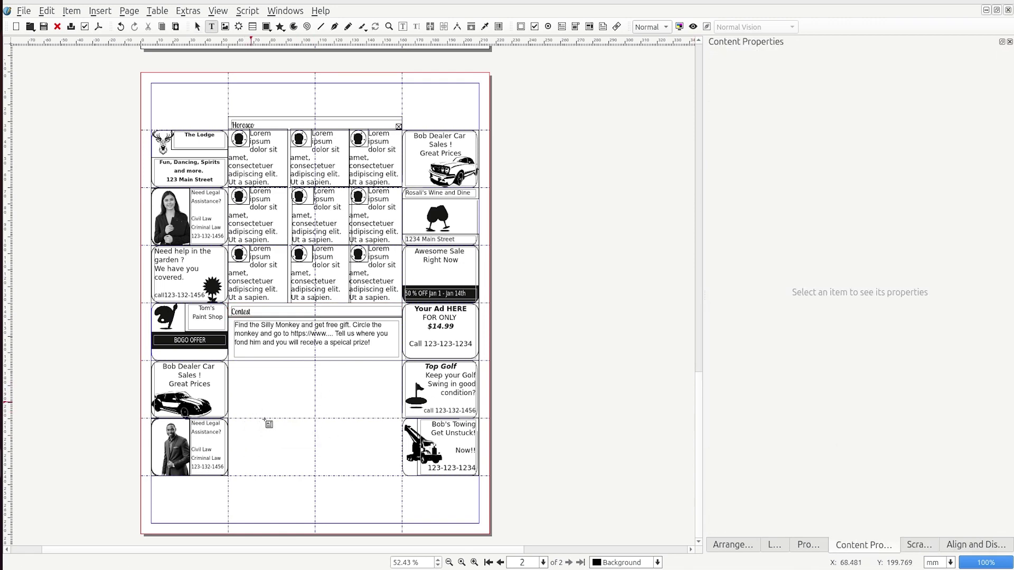
{"action": "left_click", "coordinate": [251, 403]}
{"action": "left_click", "coordinate": [920, 56]}
{"action": "left_click", "coordinate": [919, 57]}
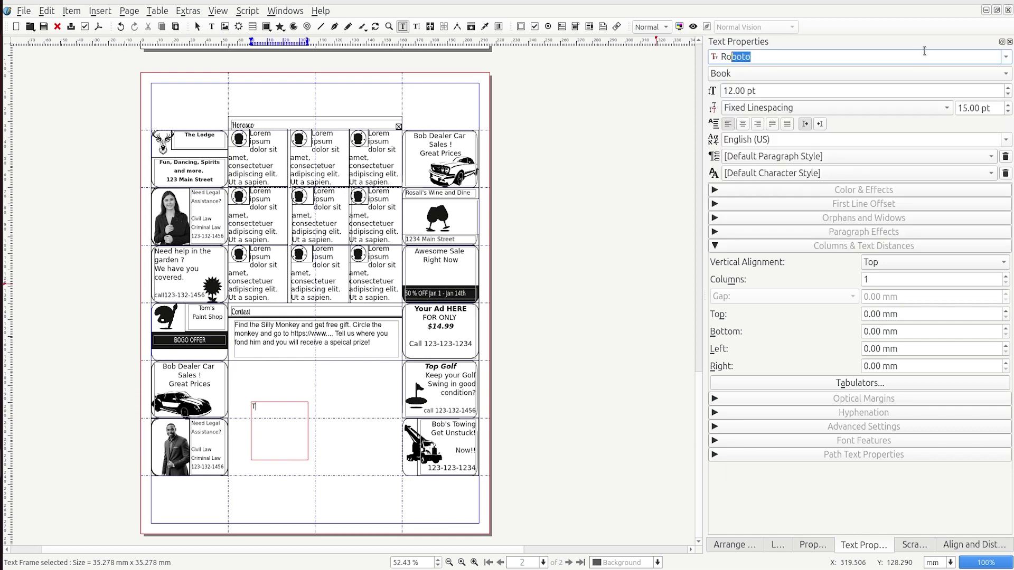
{"action": "type", "text": "Ro"}
{"action": "left_click", "coordinate": [924, 53]}
{"action": "scroll", "coordinate": [811, 156], "scroll_direction": "down", "scroll_amount": 15}
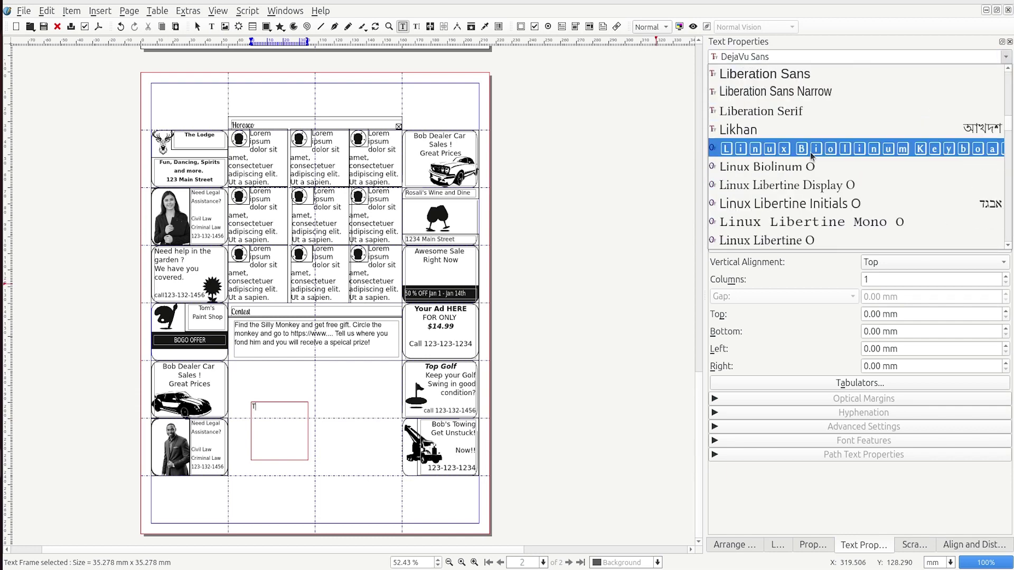
{"action": "scroll", "coordinate": [811, 154], "scroll_direction": "down", "scroll_amount": 2}
{"action": "scroll", "coordinate": [811, 154], "scroll_direction": "up", "scroll_amount": 18}
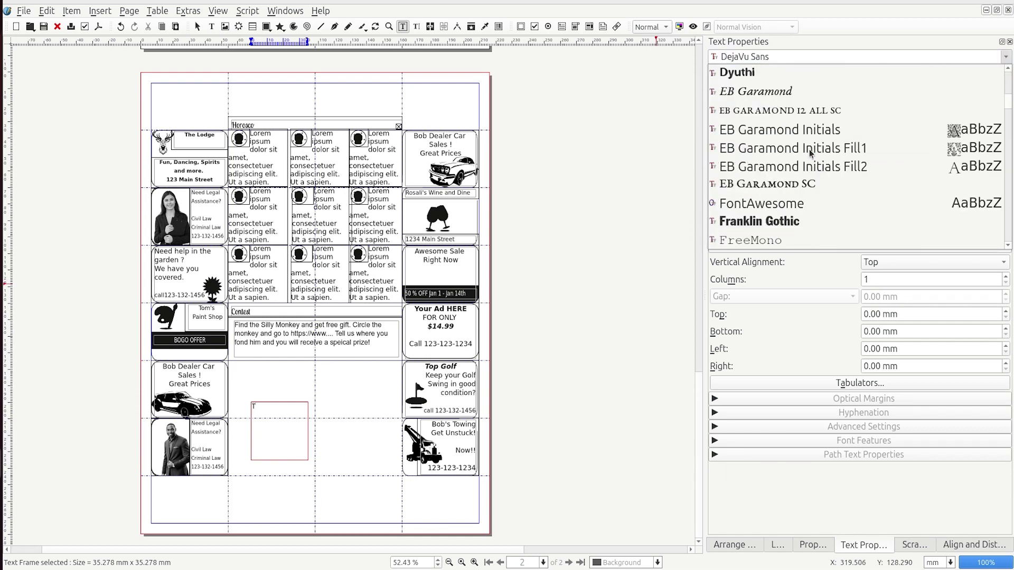
{"action": "scroll", "coordinate": [812, 154], "scroll_direction": "down", "scroll_amount": 2}
{"action": "left_click", "coordinate": [275, 410]}
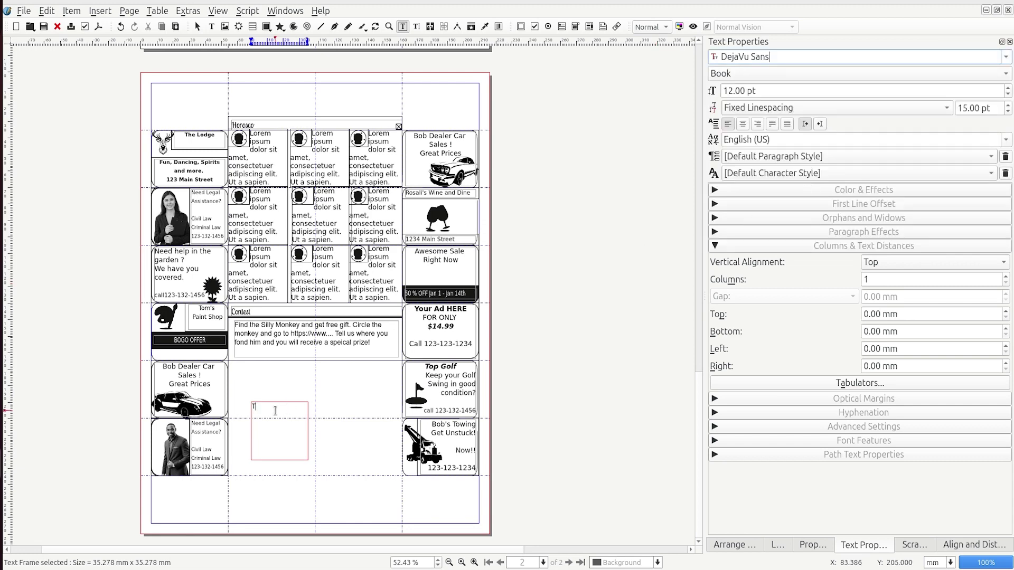
Step: Set the font of the letter "T" in the new frame to Funny Robot Vehicle
{"action": "left_click", "coordinate": [777, 53]}
{"action": "type", "text": "Funny Robot Vehicle"}
{"action": "key", "text": "Tab"}
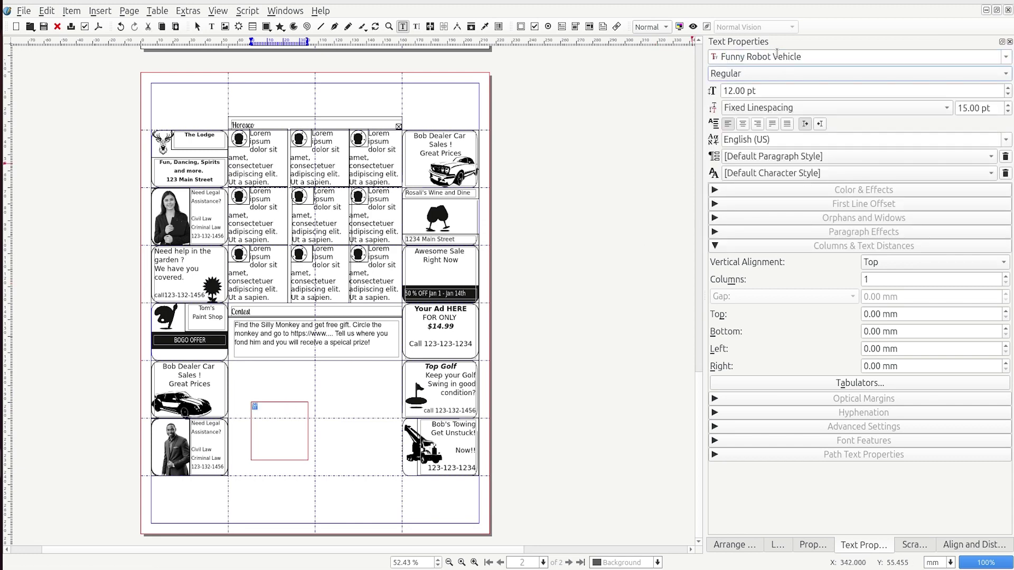
Step: Convert the robot glyph to outlines, enlarge it to about 77 × 73 mm and move it into the middle column
{"action": "right_click", "coordinate": [313, 423]}
{"action": "left_click", "coordinate": [496, 359]}
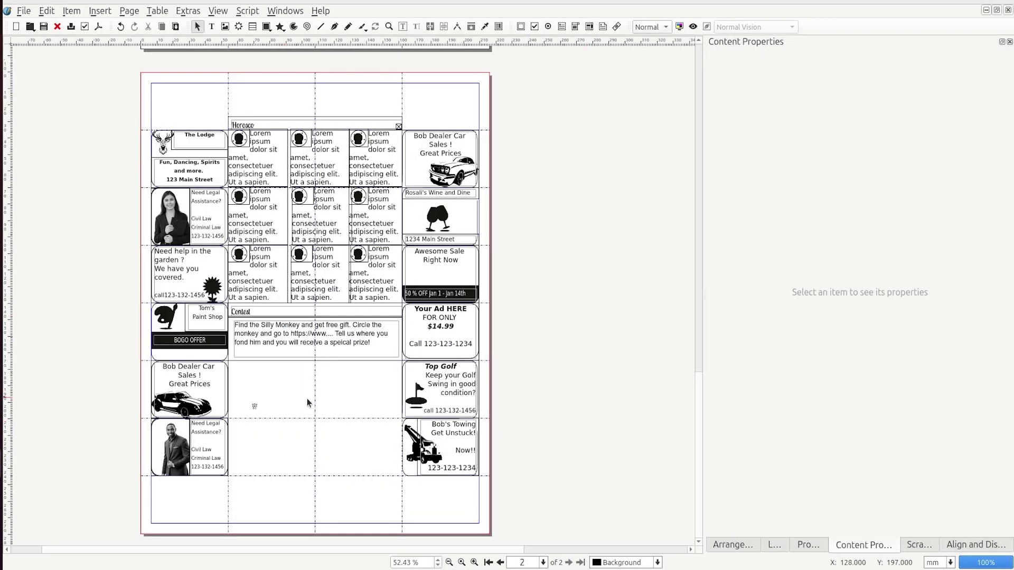
{"action": "left_click", "coordinate": [255, 406]}
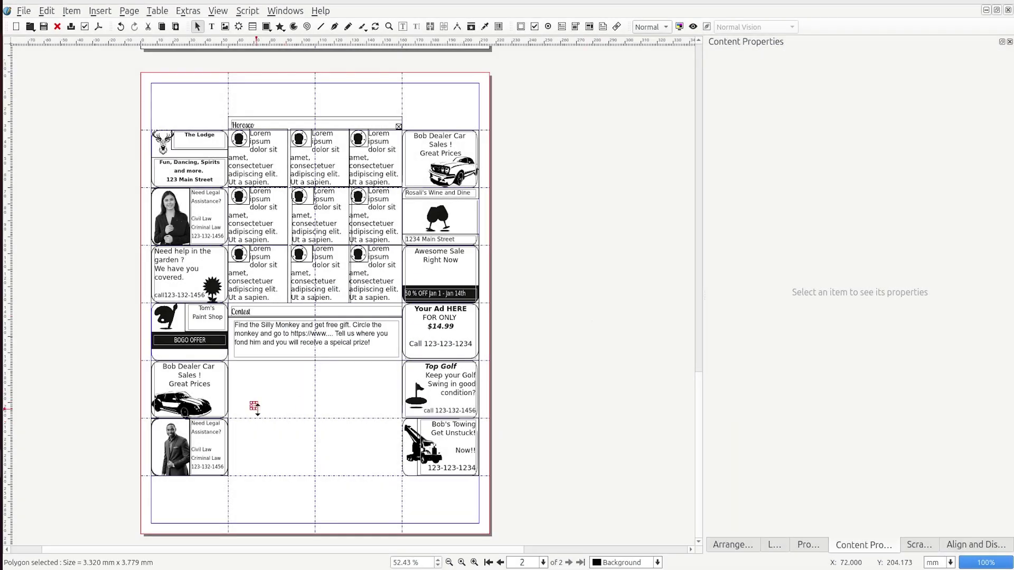
{"action": "left_click_drag", "start_coordinate": [257, 410], "coordinate": [377, 523]}
{"action": "left_click_drag", "start_coordinate": [292, 463], "coordinate": [296, 443]}
Step: Duplicate the Contest heading, place the copy below the contest text and change its text to "Color Me..."
{"action": "left_click", "coordinate": [280, 312]}
{"action": "key", "text": "ctrl+d"}
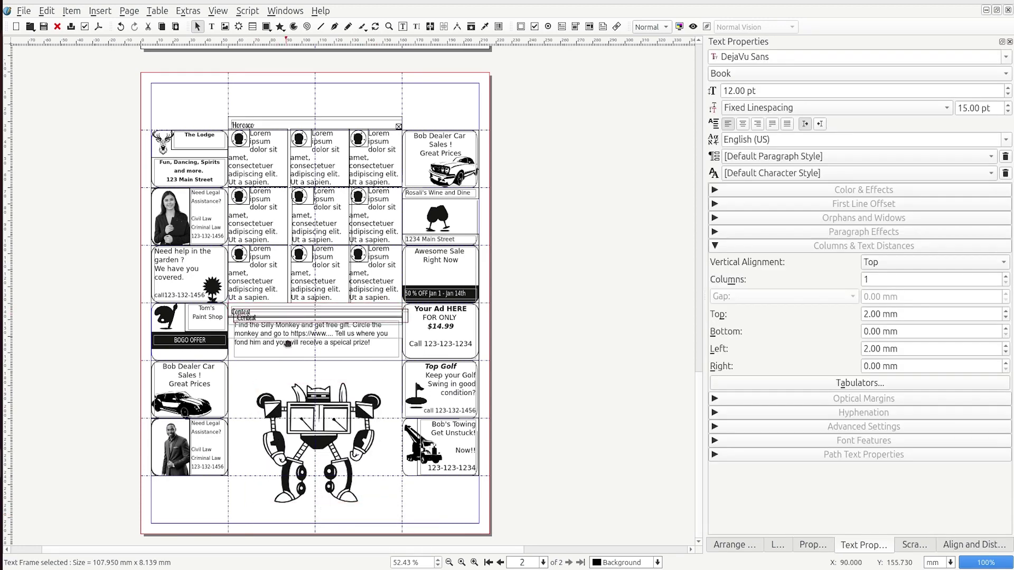
{"action": "left_click_drag", "start_coordinate": [280, 320], "coordinate": [275, 368]}
{"action": "double_click", "coordinate": [282, 370]}
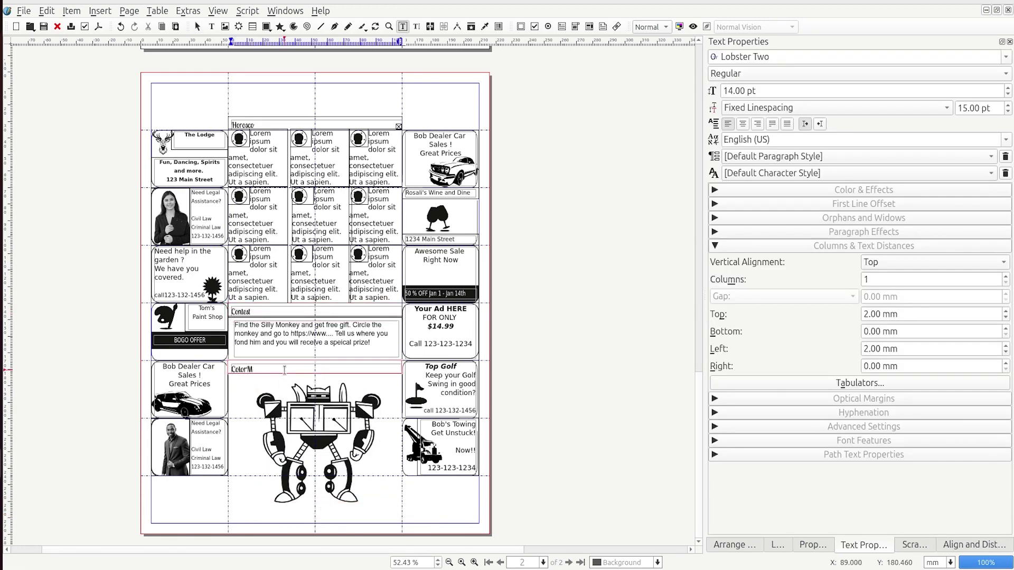
{"action": "left_click", "coordinate": [563, 365]}
Step: Enlarge the robot drawing to about 95 × 90 mm to fill the middle column below the Color Me heading
{"action": "left_click", "coordinate": [289, 435]}
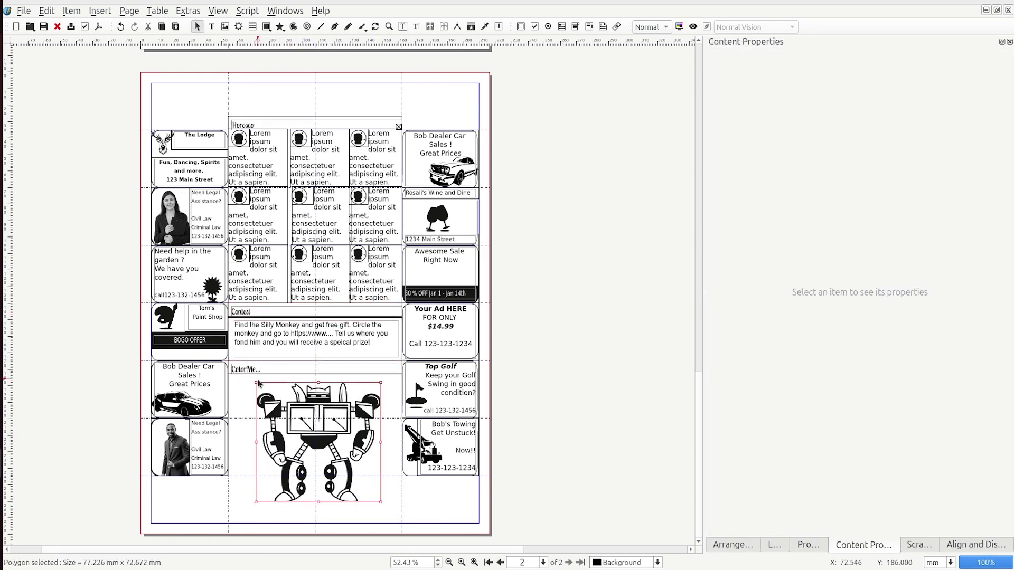
{"action": "left_click_drag", "start_coordinate": [256, 381], "coordinate": [253, 378]}
{"action": "left_click", "coordinate": [350, 478]}
{"action": "left_click", "coordinate": [349, 477]}
{"action": "left_click_drag", "start_coordinate": [381, 503], "coordinate": [401, 524]}
{"action": "left_click_drag", "start_coordinate": [254, 380], "coordinate": [247, 376]}
{"action": "left_click_drag", "start_coordinate": [302, 444], "coordinate": [289, 441]}
Step: Center the robot drawing horizontally relative to the page and check the layout in preview
{"action": "left_click", "coordinate": [988, 549]}
{"action": "left_click", "coordinate": [878, 82]}
{"action": "left_click", "coordinate": [876, 105]}
{"action": "left_click", "coordinate": [861, 128]}
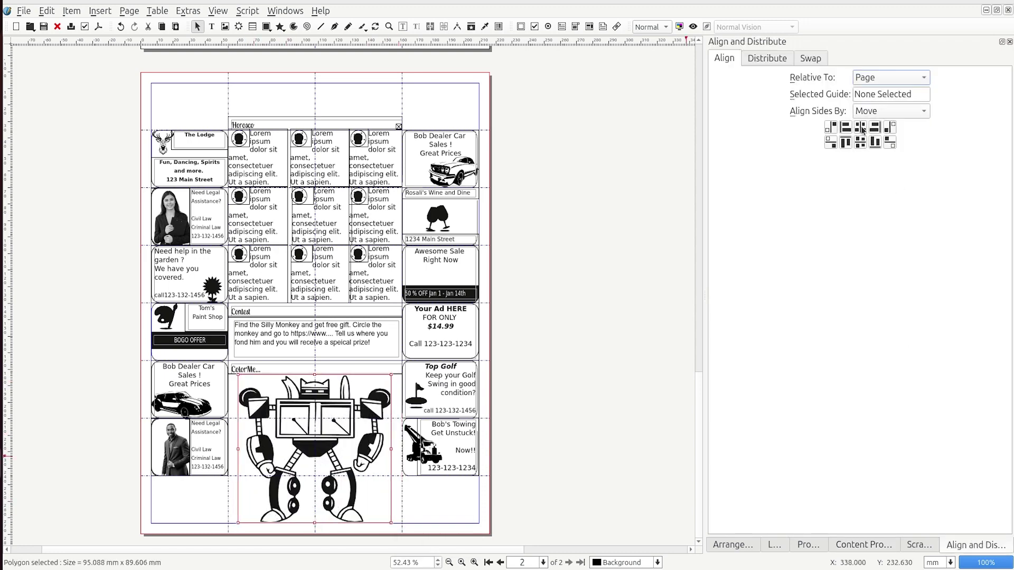
{"action": "left_click", "coordinate": [59, 390]}
{"action": "key", "text": "ctrl+alt+p"}
{"action": "key", "text": "ctrl+alt+p"}
{"action": "left_click", "coordinate": [278, 150]}
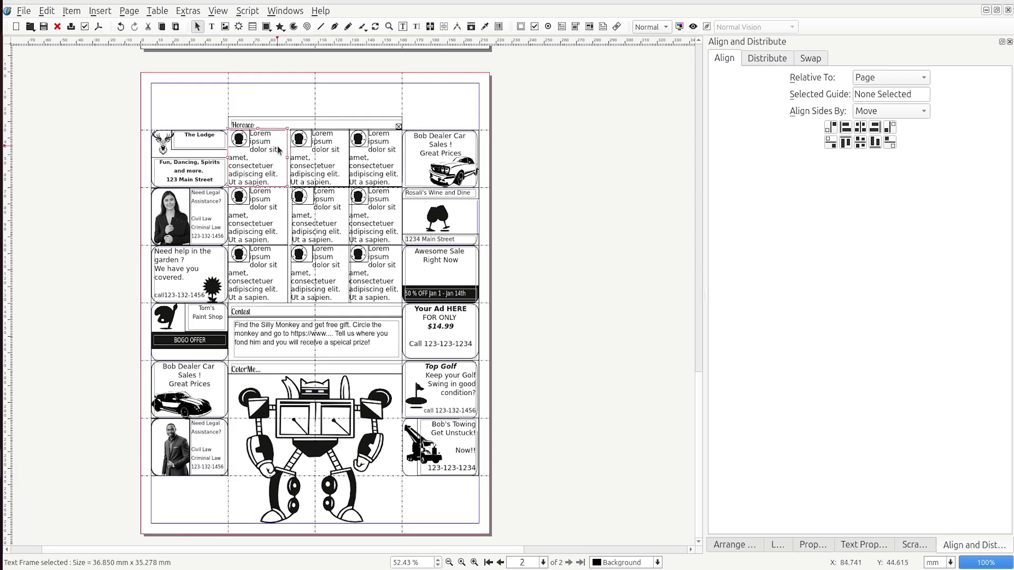
{"action": "left_click", "coordinate": [261, 210], "text": "shift"}
{"action": "left_click", "coordinate": [255, 262], "text": "shift"}
{"action": "left_click", "coordinate": [201, 99]}
{"action": "left_click", "coordinate": [238, 141]}
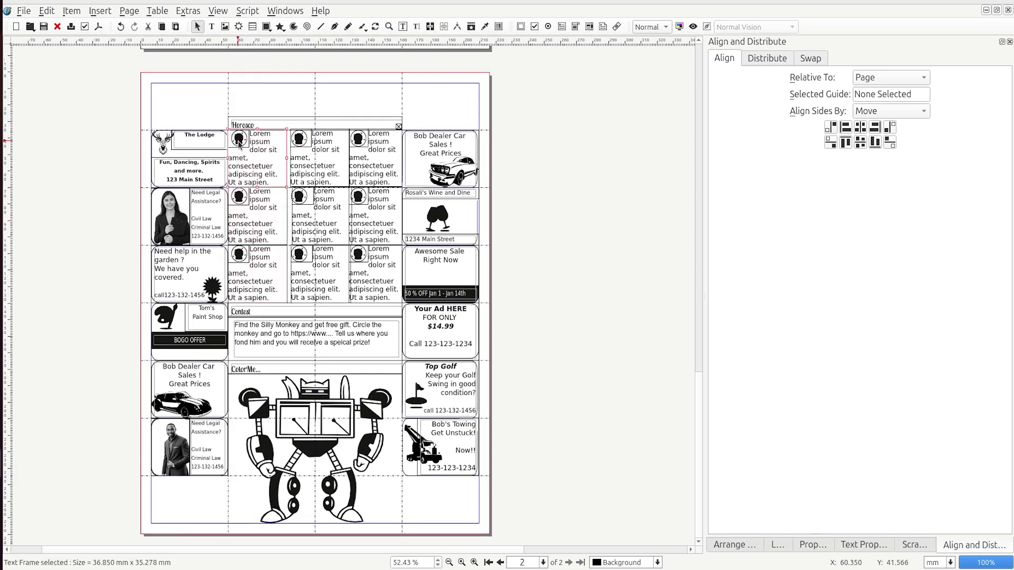
{"action": "left_click", "coordinate": [252, 225]}
Step: Nudge the three text frames of the first horoscope column slightly to the right and check the page in preview
{"action": "left_click", "coordinate": [263, 267]}
{"action": "left_click", "coordinate": [259, 227], "text": "shift"}
{"action": "left_click", "coordinate": [277, 178], "text": "shift"}
{"action": "key", "text": "Right"}
{"action": "key", "text": "Right"}
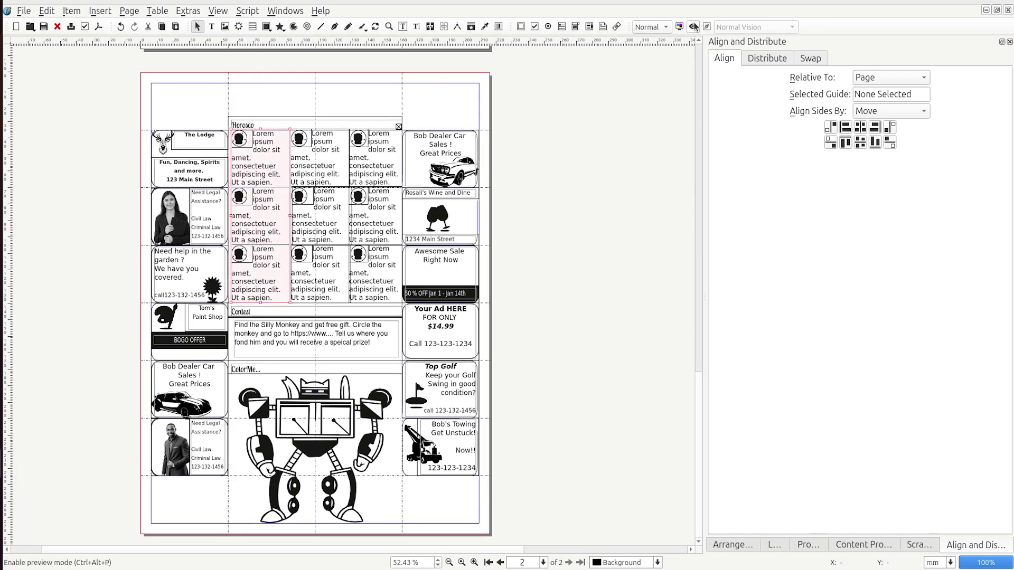
{"action": "left_click", "coordinate": [693, 27]}
{"action": "scroll", "coordinate": [582, 161], "scroll_direction": "up", "scroll_amount": 10}
{"action": "left_click", "coordinate": [693, 26]}
Step: Copy the date, "FREE Take One!" and "It's Coffee Time" title from page 1 to page 2's header, shifting the title up slightly
{"action": "left_click", "coordinate": [209, 140]}
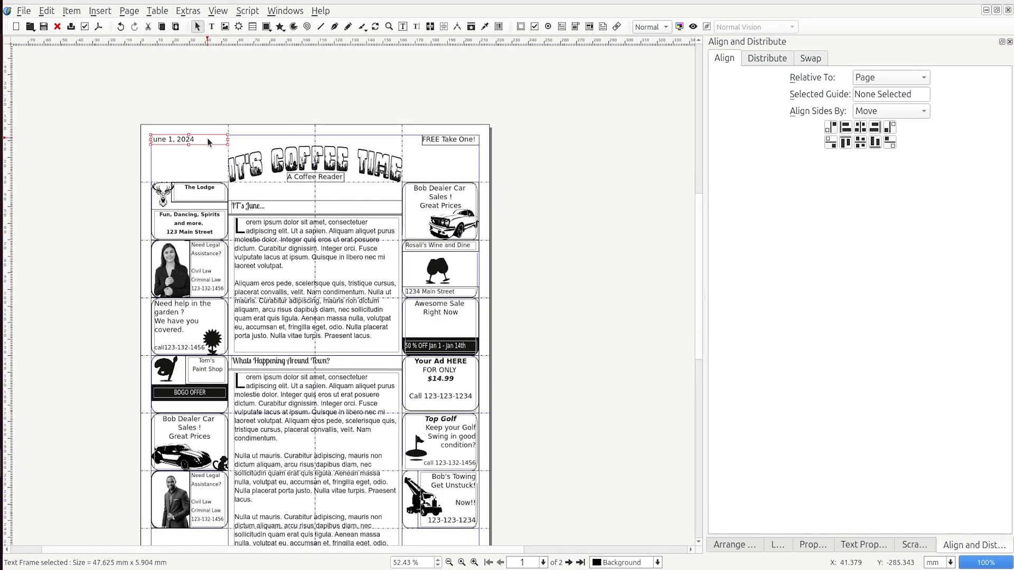
{"action": "left_click", "coordinate": [433, 141]}
{"action": "scroll", "coordinate": [484, 261], "scroll_direction": "down", "scroll_amount": 3}
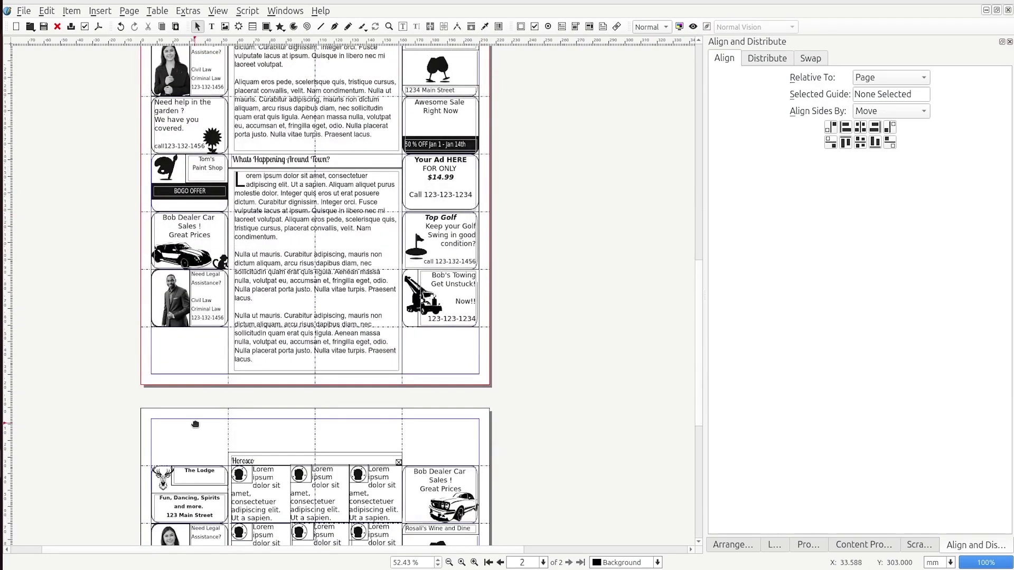
{"action": "scroll", "coordinate": [507, 179], "scroll_direction": "up", "scroll_amount": 5}
{"action": "left_click", "coordinate": [339, 167]}
{"action": "key", "text": "ctrl+c"}
{"action": "scroll", "coordinate": [476, 295], "scroll_direction": "down", "scroll_amount": 11}
{"action": "left_click", "coordinate": [479, 307]}
{"action": "key", "text": "ctrl+v"}
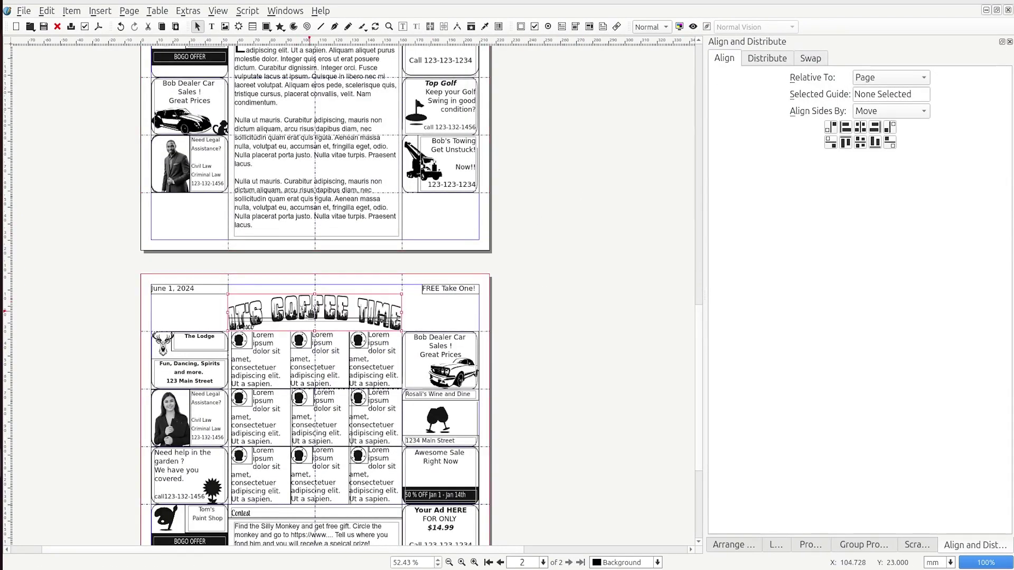
{"action": "left_click_drag", "start_coordinate": [388, 329], "coordinate": [387, 321]}
{"action": "left_click", "coordinate": [553, 301]}
Step: Reduce the top text distance of the page 2 Horoscopes heading frame to fit its full text
{"action": "scroll", "coordinate": [553, 301], "scroll_direction": "down", "scroll_amount": 1}
{"action": "left_click", "coordinate": [280, 284]}
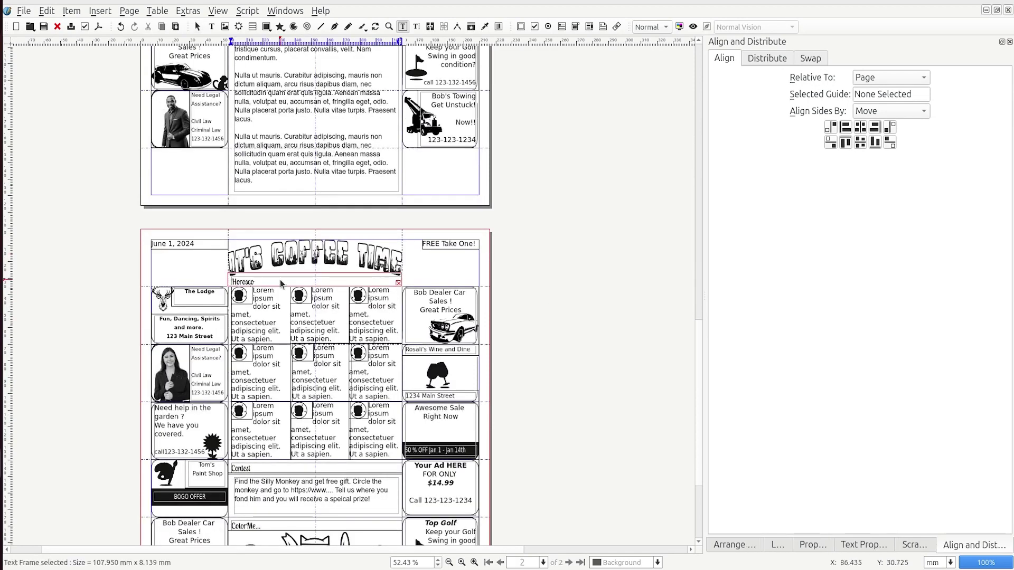
{"action": "left_click", "coordinate": [858, 544]}
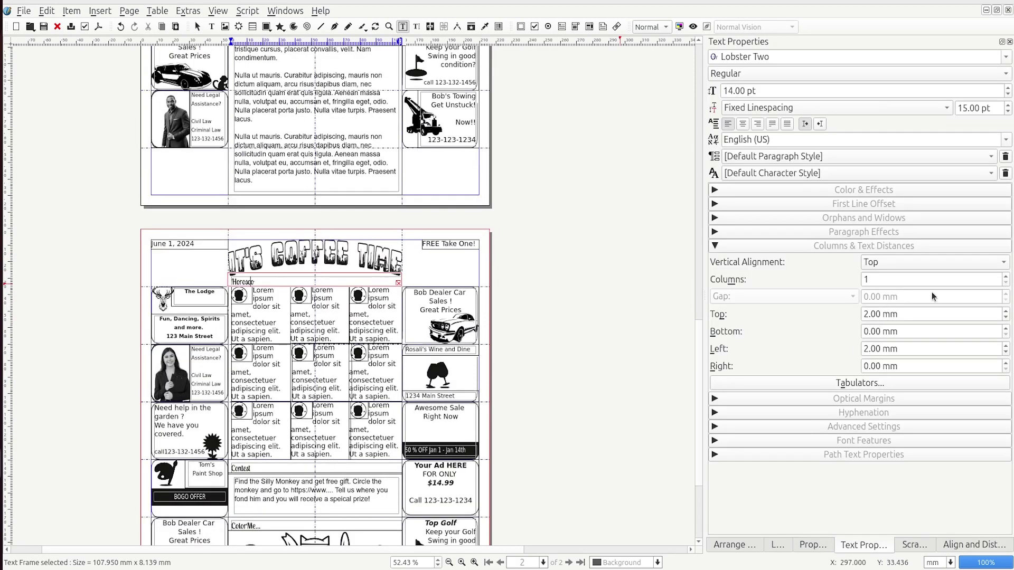
{"action": "left_click", "coordinate": [1007, 318]}
{"action": "left_click", "coordinate": [572, 274]}
Step: Examine both finished pages in preview mode
{"action": "scroll", "coordinate": [466, 259], "scroll_direction": "down", "scroll_amount": 1}
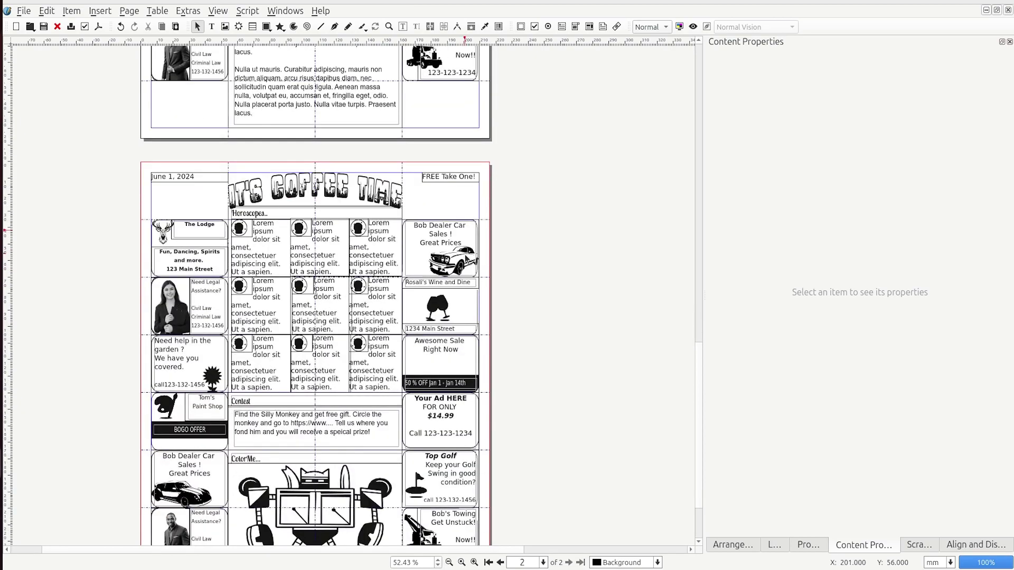
{"action": "scroll", "coordinate": [466, 259], "scroll_direction": "up", "scroll_amount": 20}
{"action": "left_click", "coordinate": [693, 26]}
{"action": "scroll", "coordinate": [618, 244], "scroll_direction": "down", "scroll_amount": 7}
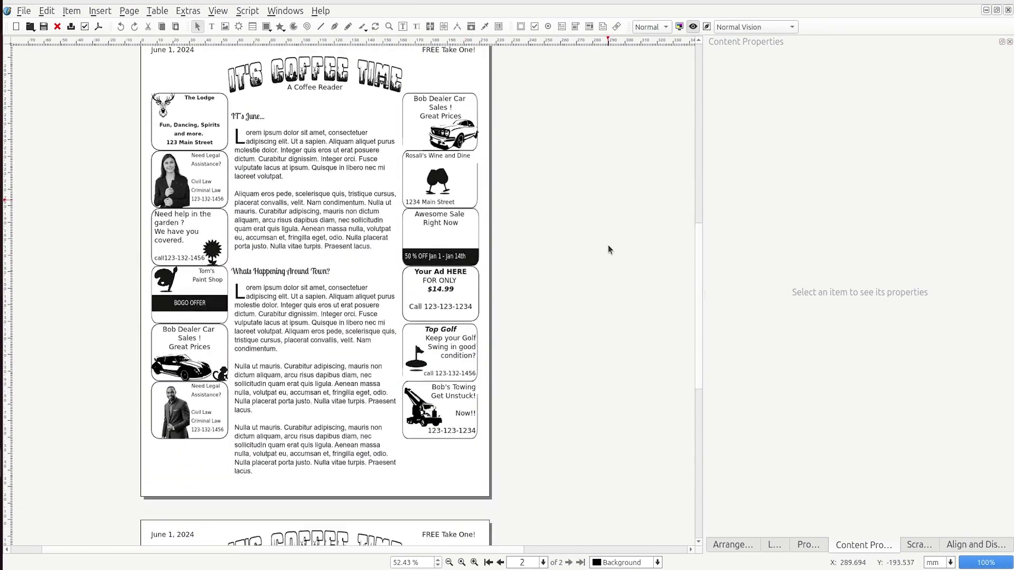
{"action": "scroll", "coordinate": [607, 250], "scroll_direction": "down", "scroll_amount": 5}
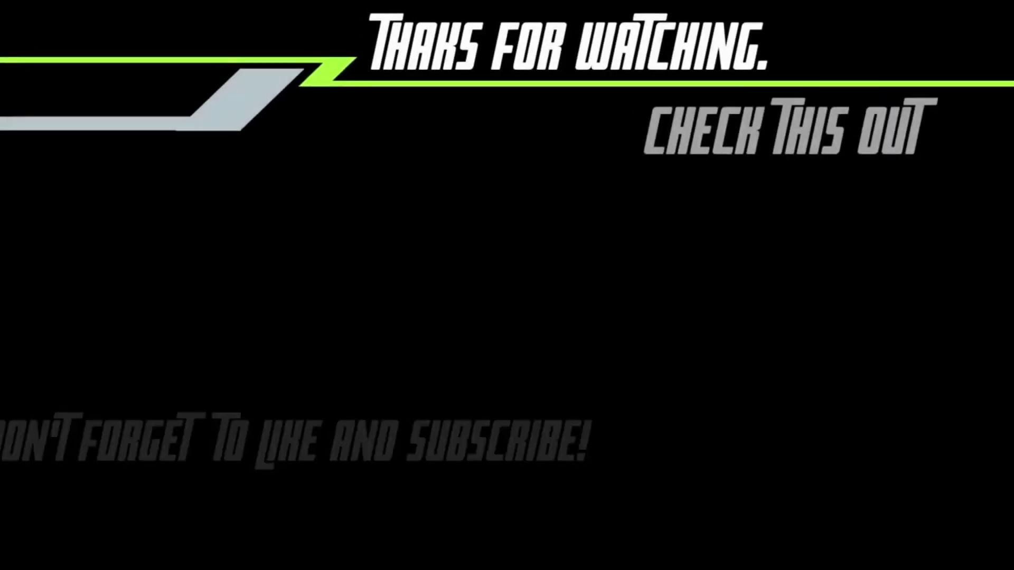